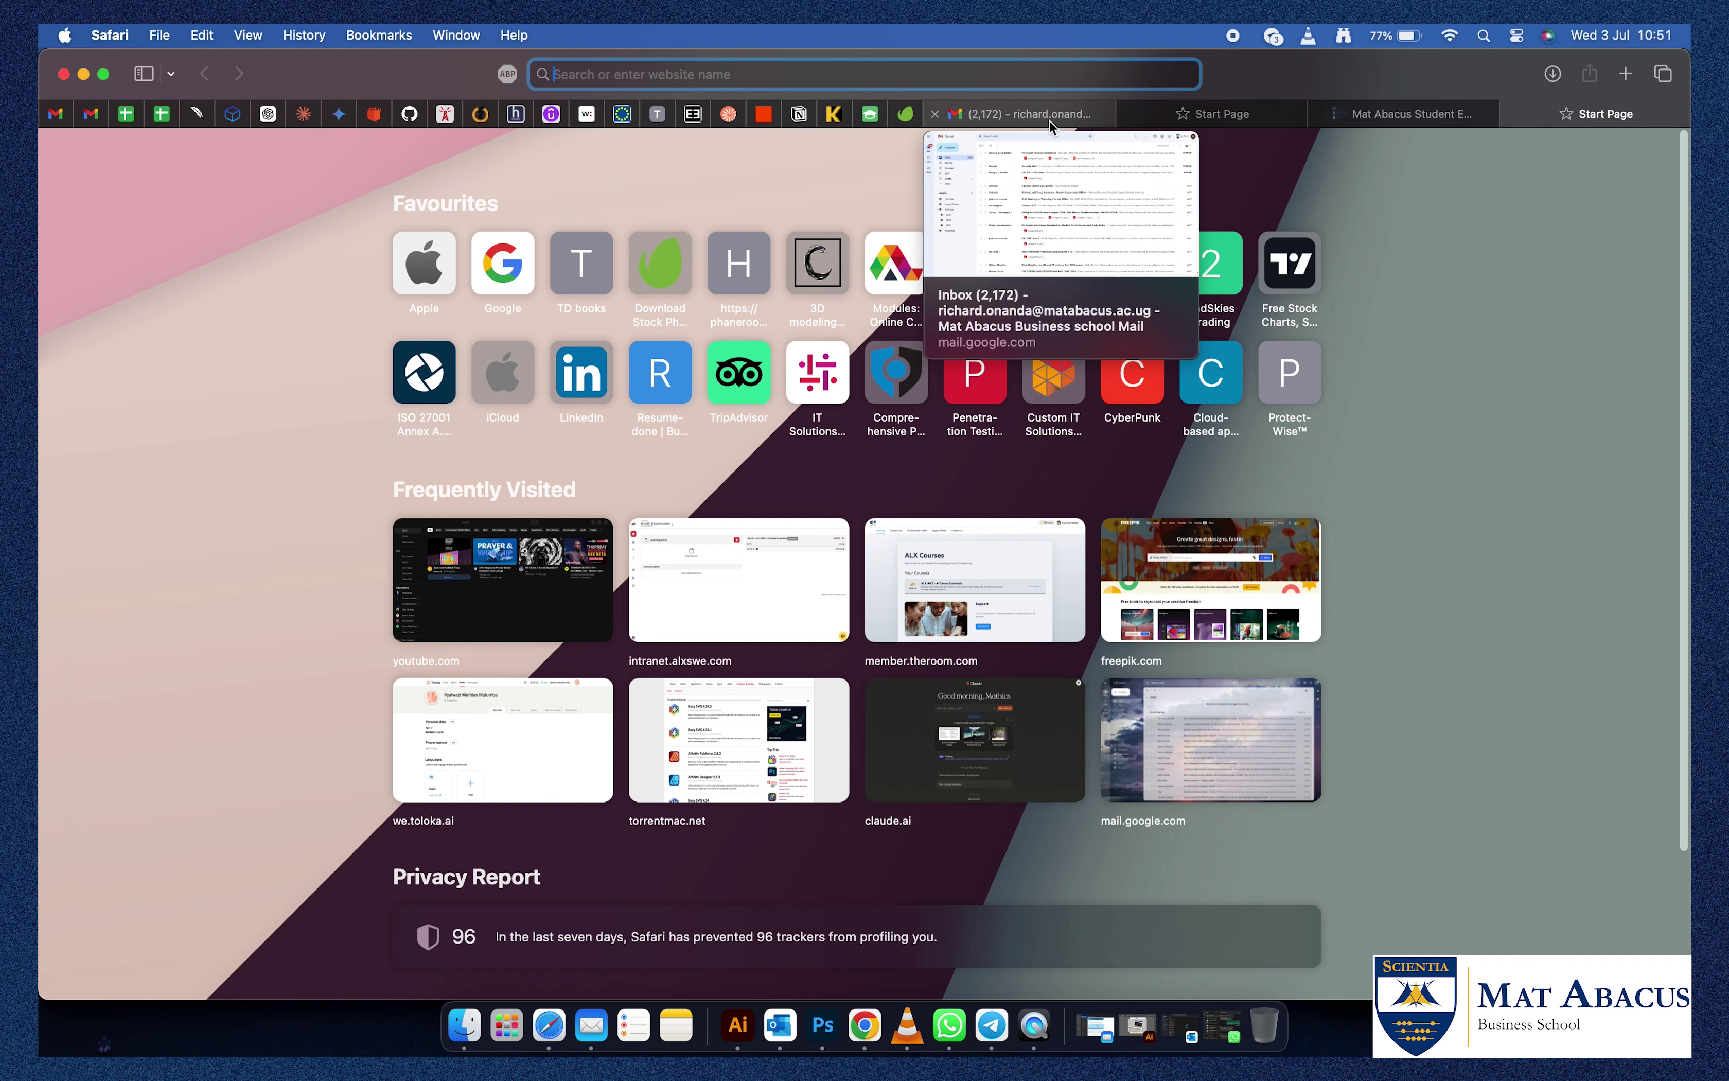
Load the Mat Abacus Business School homepage at matabacus.ac.ug in Safari.
text(ww)
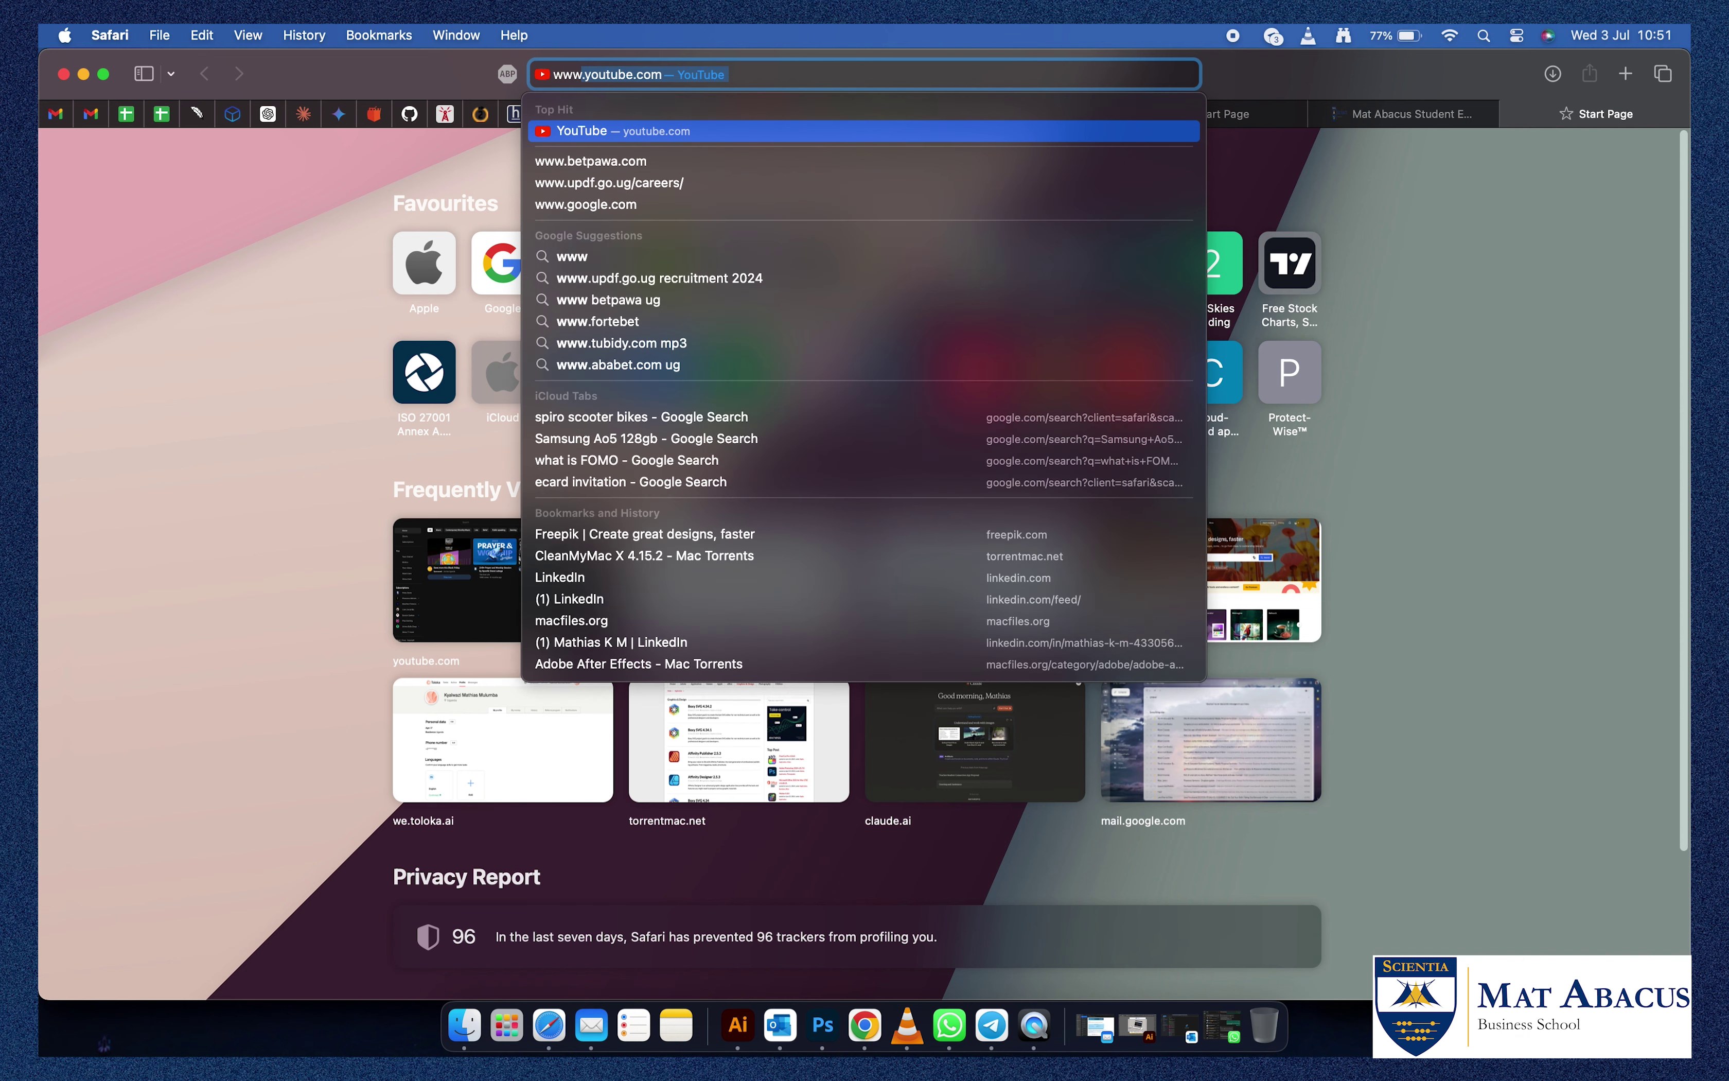
text(w.m)
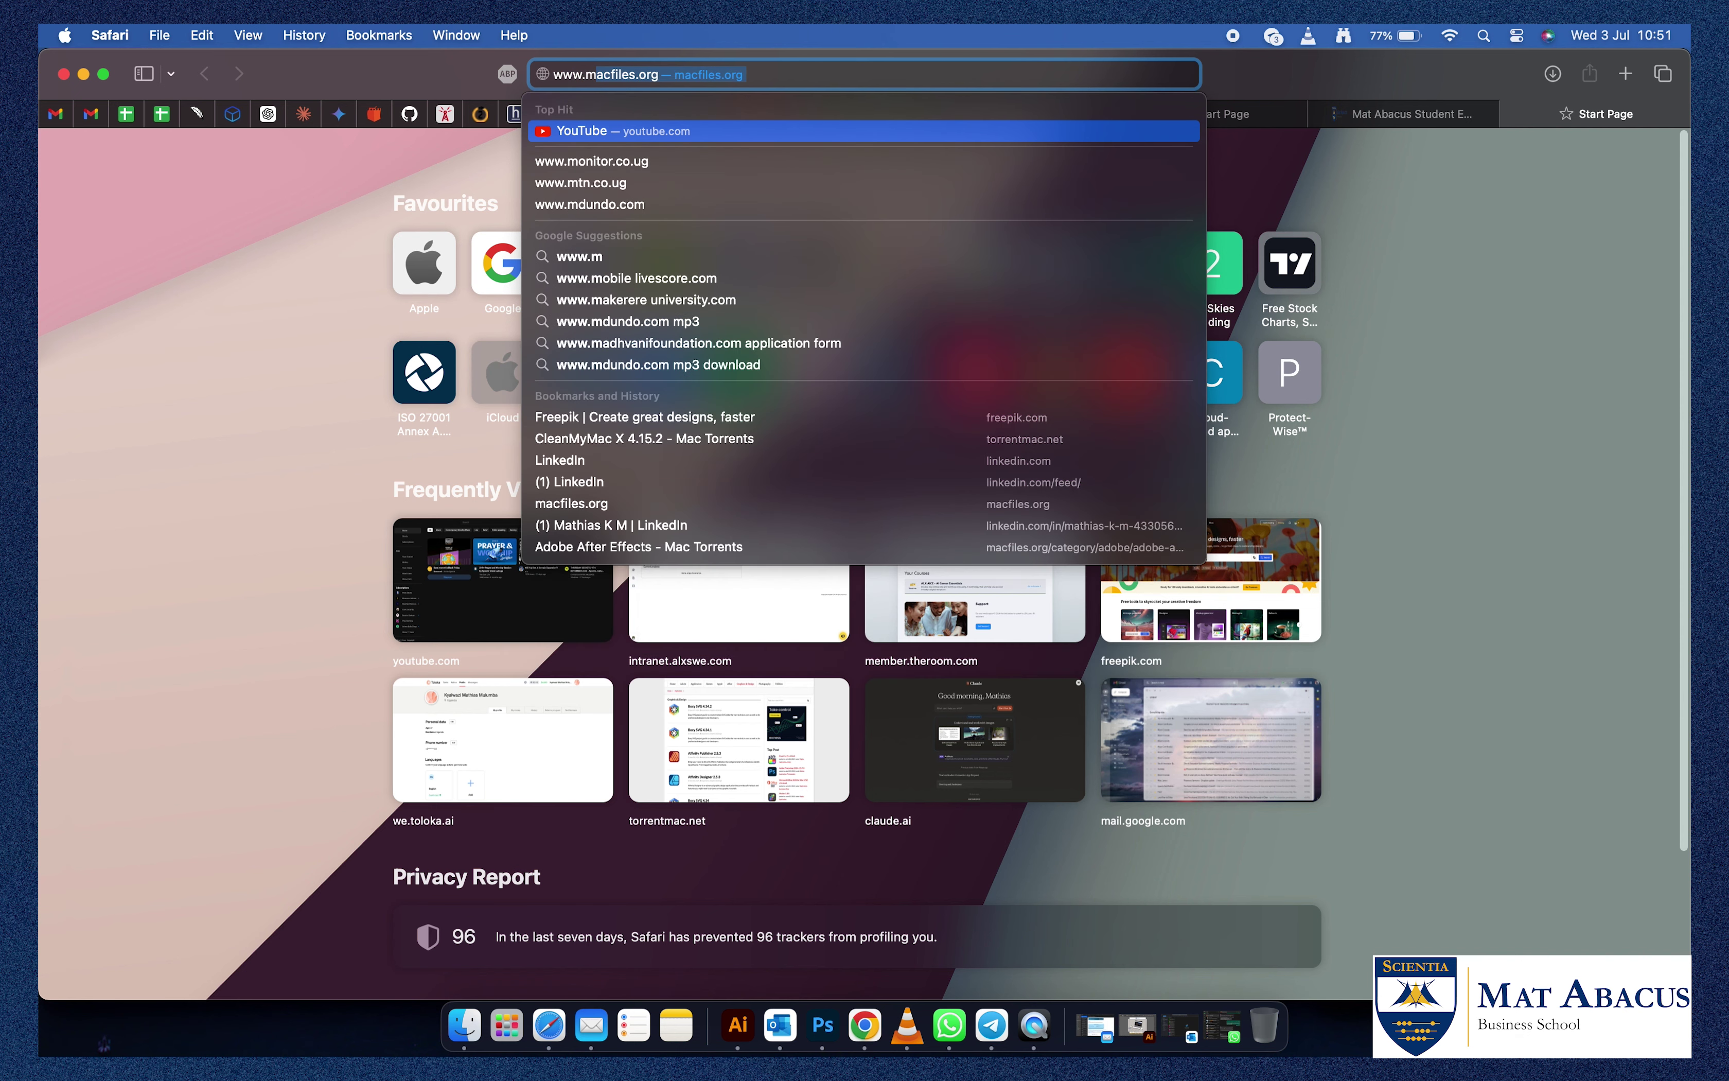
text(at)
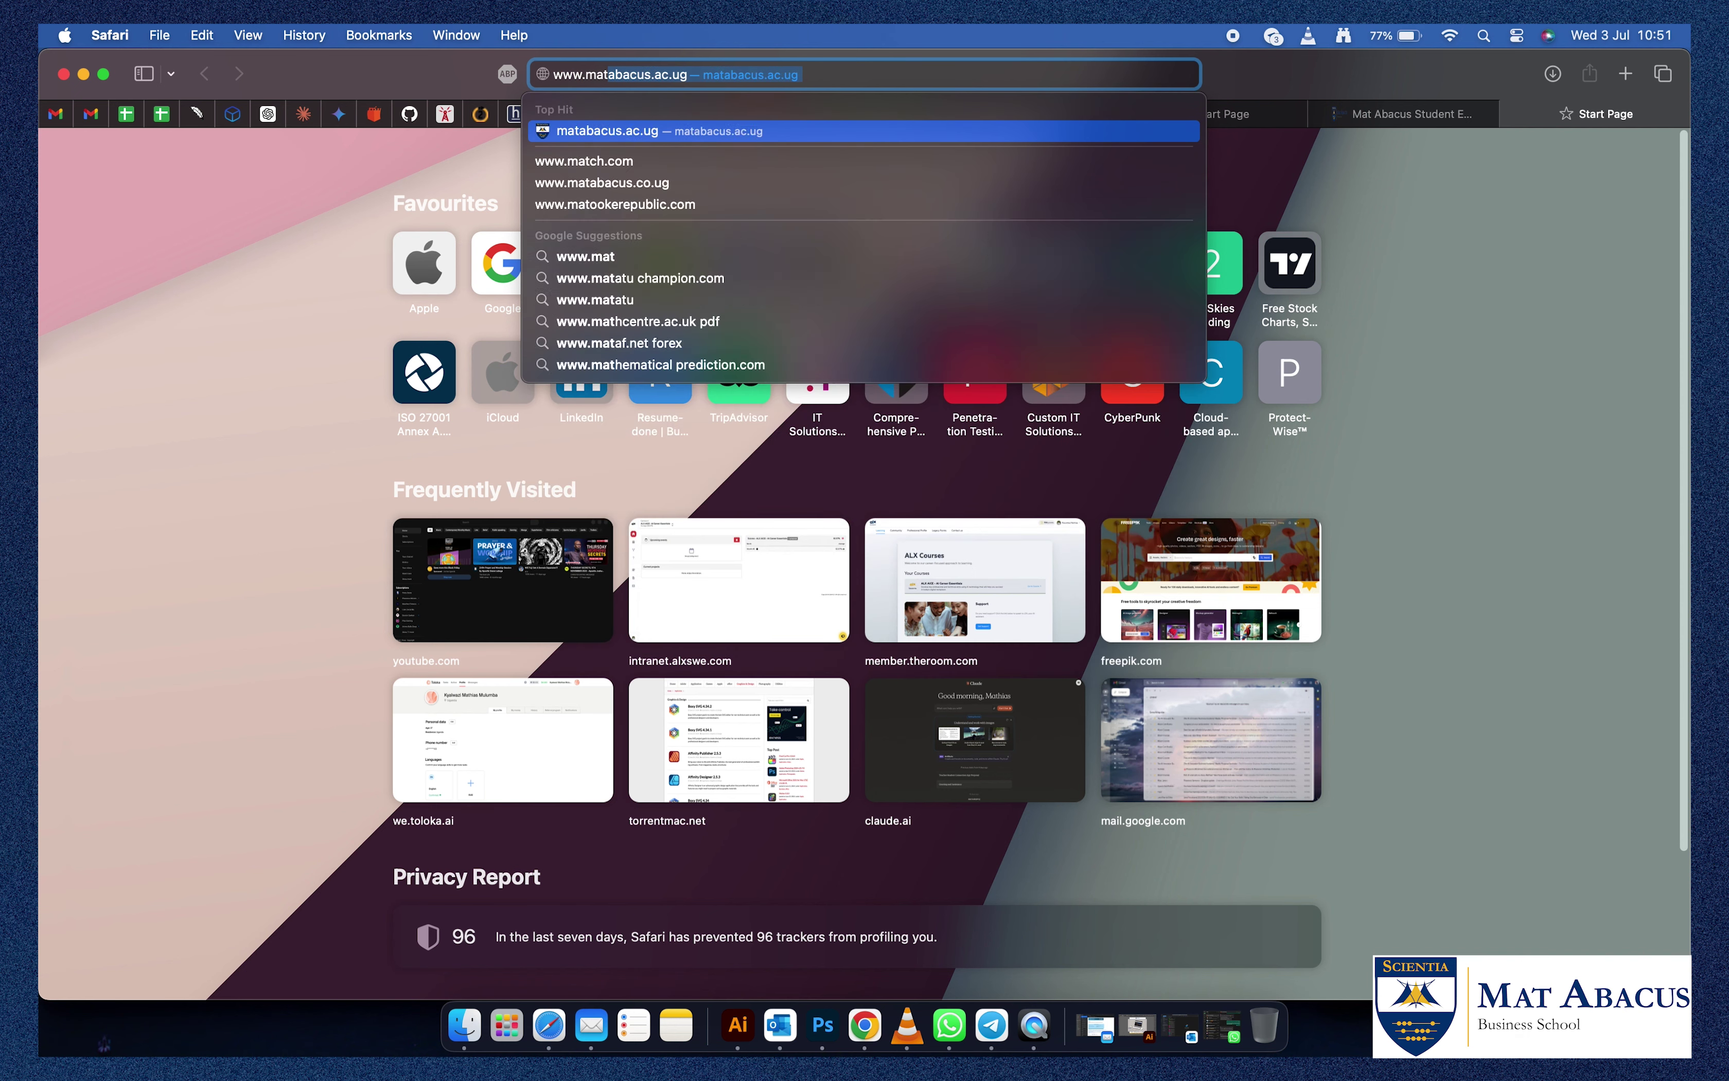
key(Return)
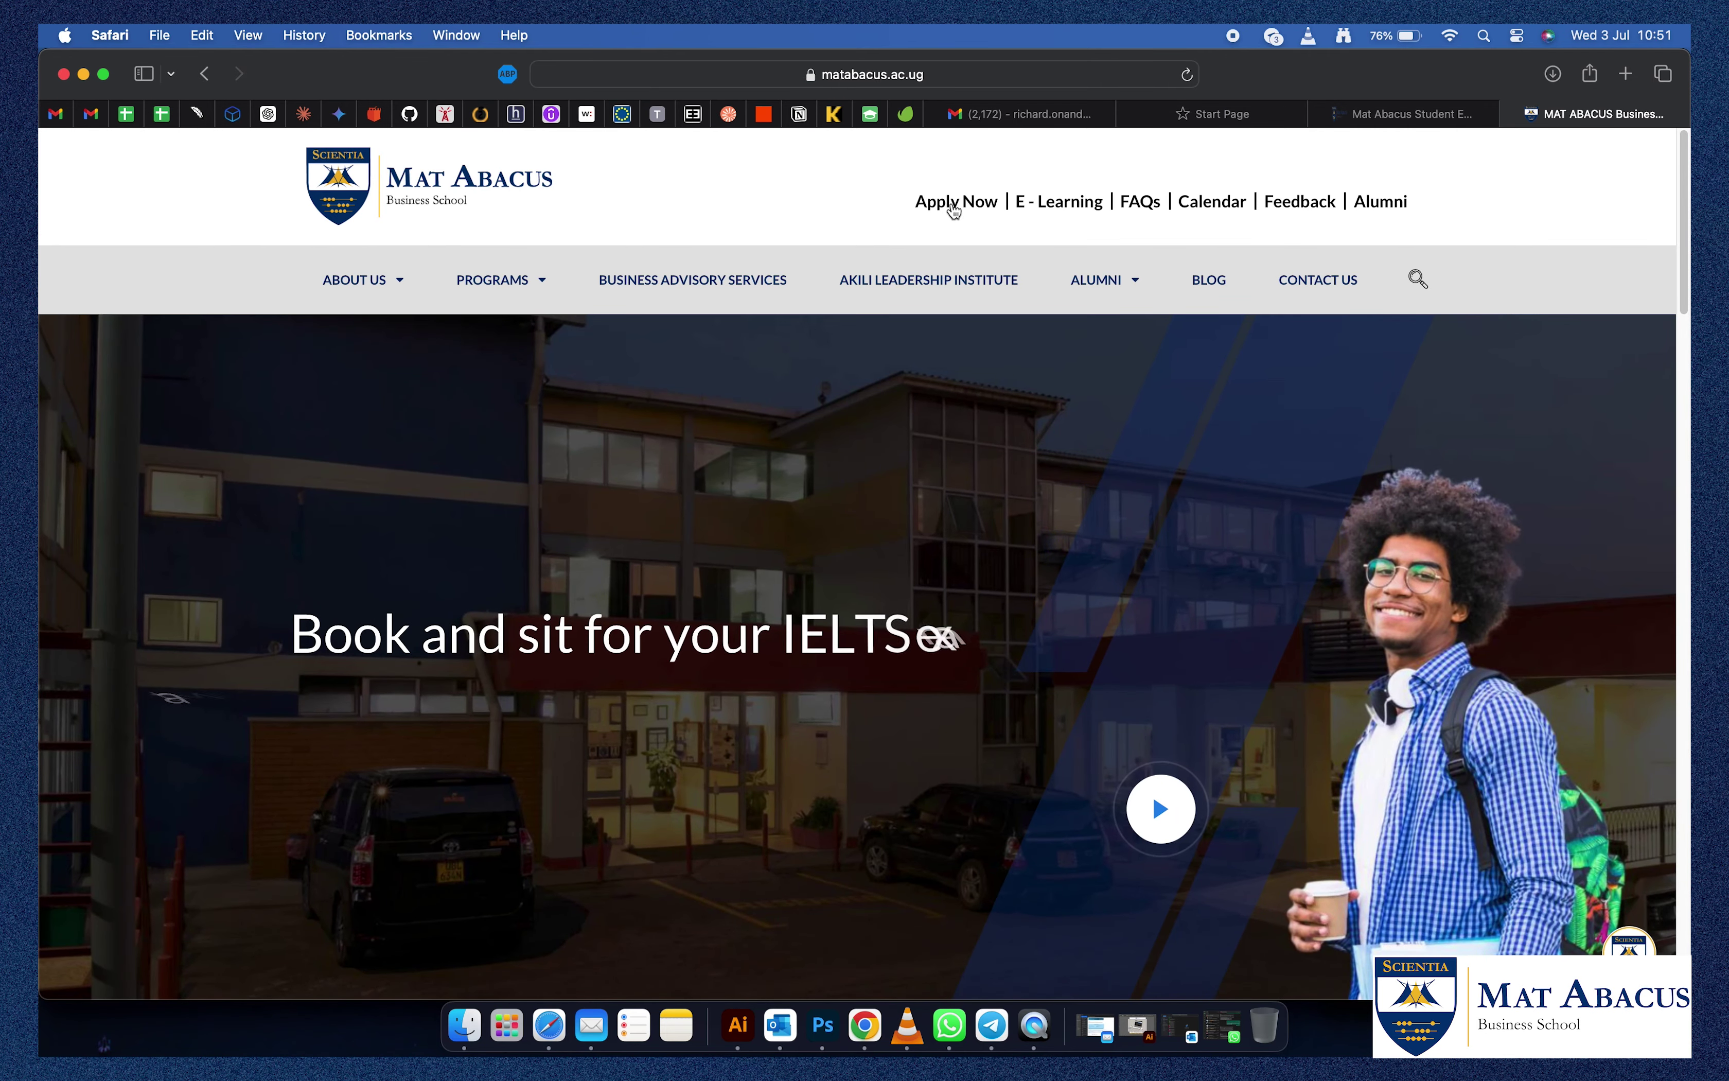
Go to the Student Portal login via Apply Now and choose 'I Forgot my Password'.
click(951, 206)
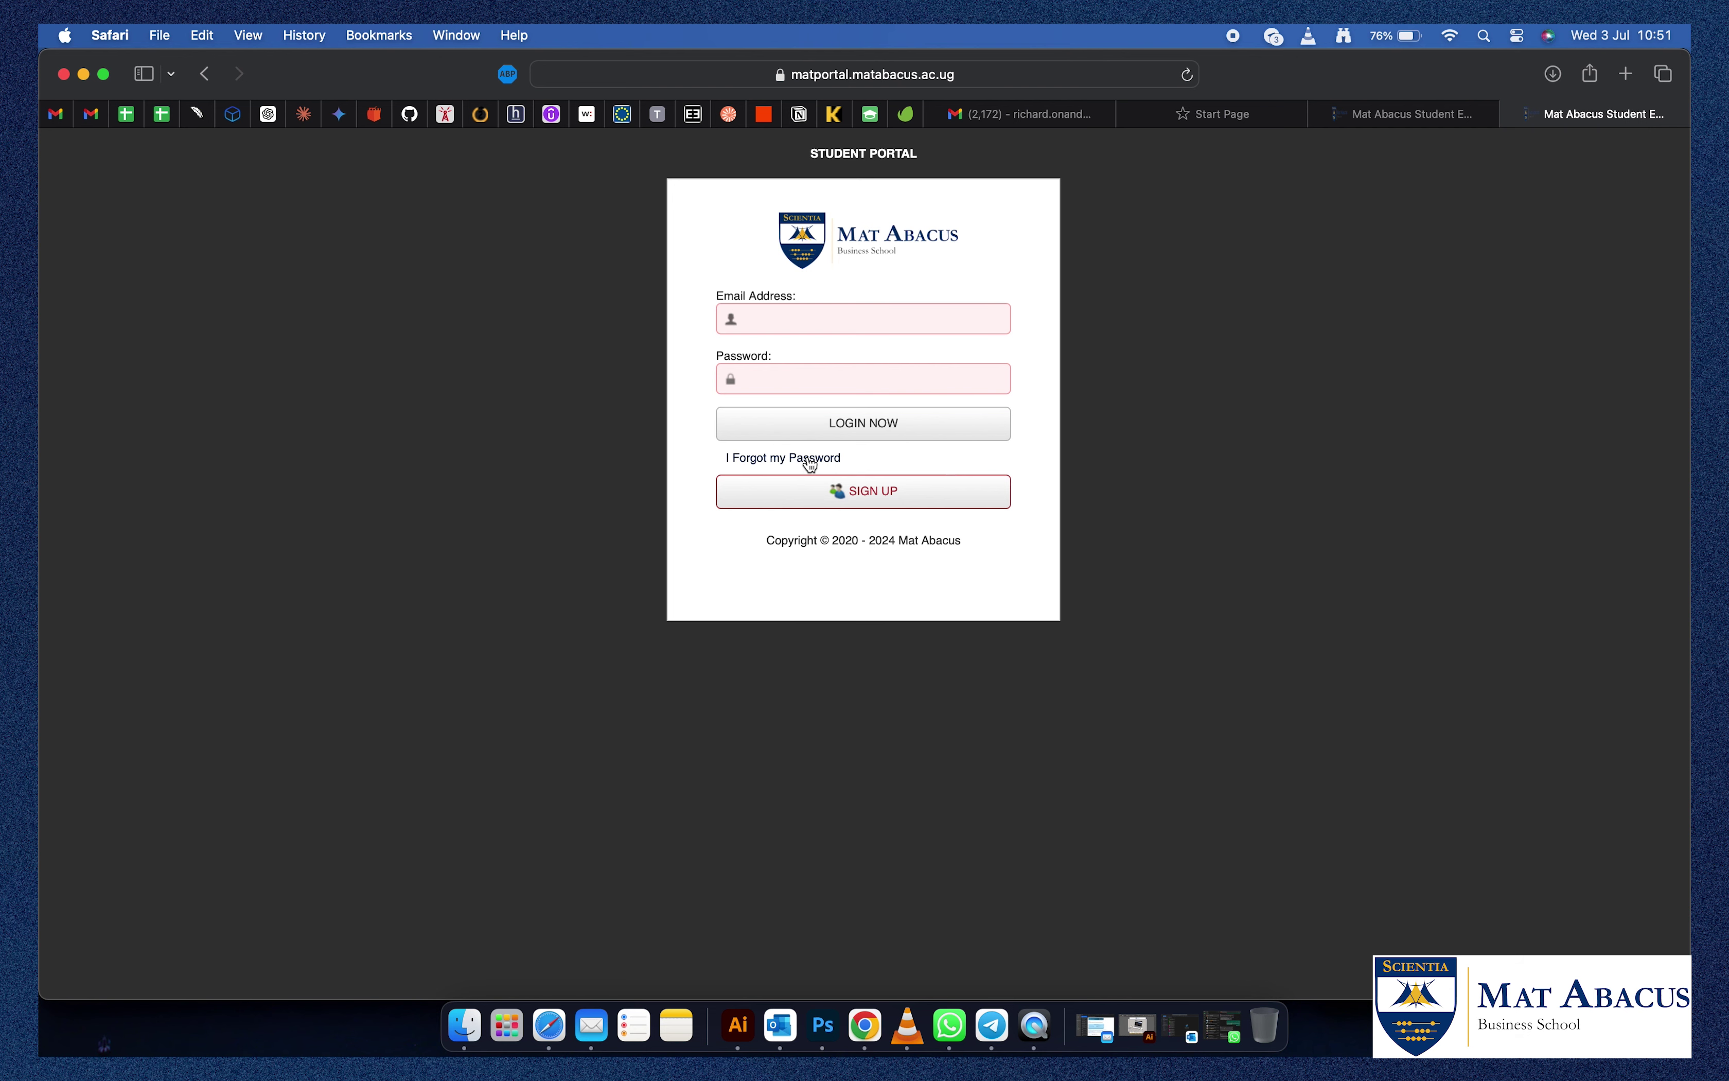
click(811, 463)
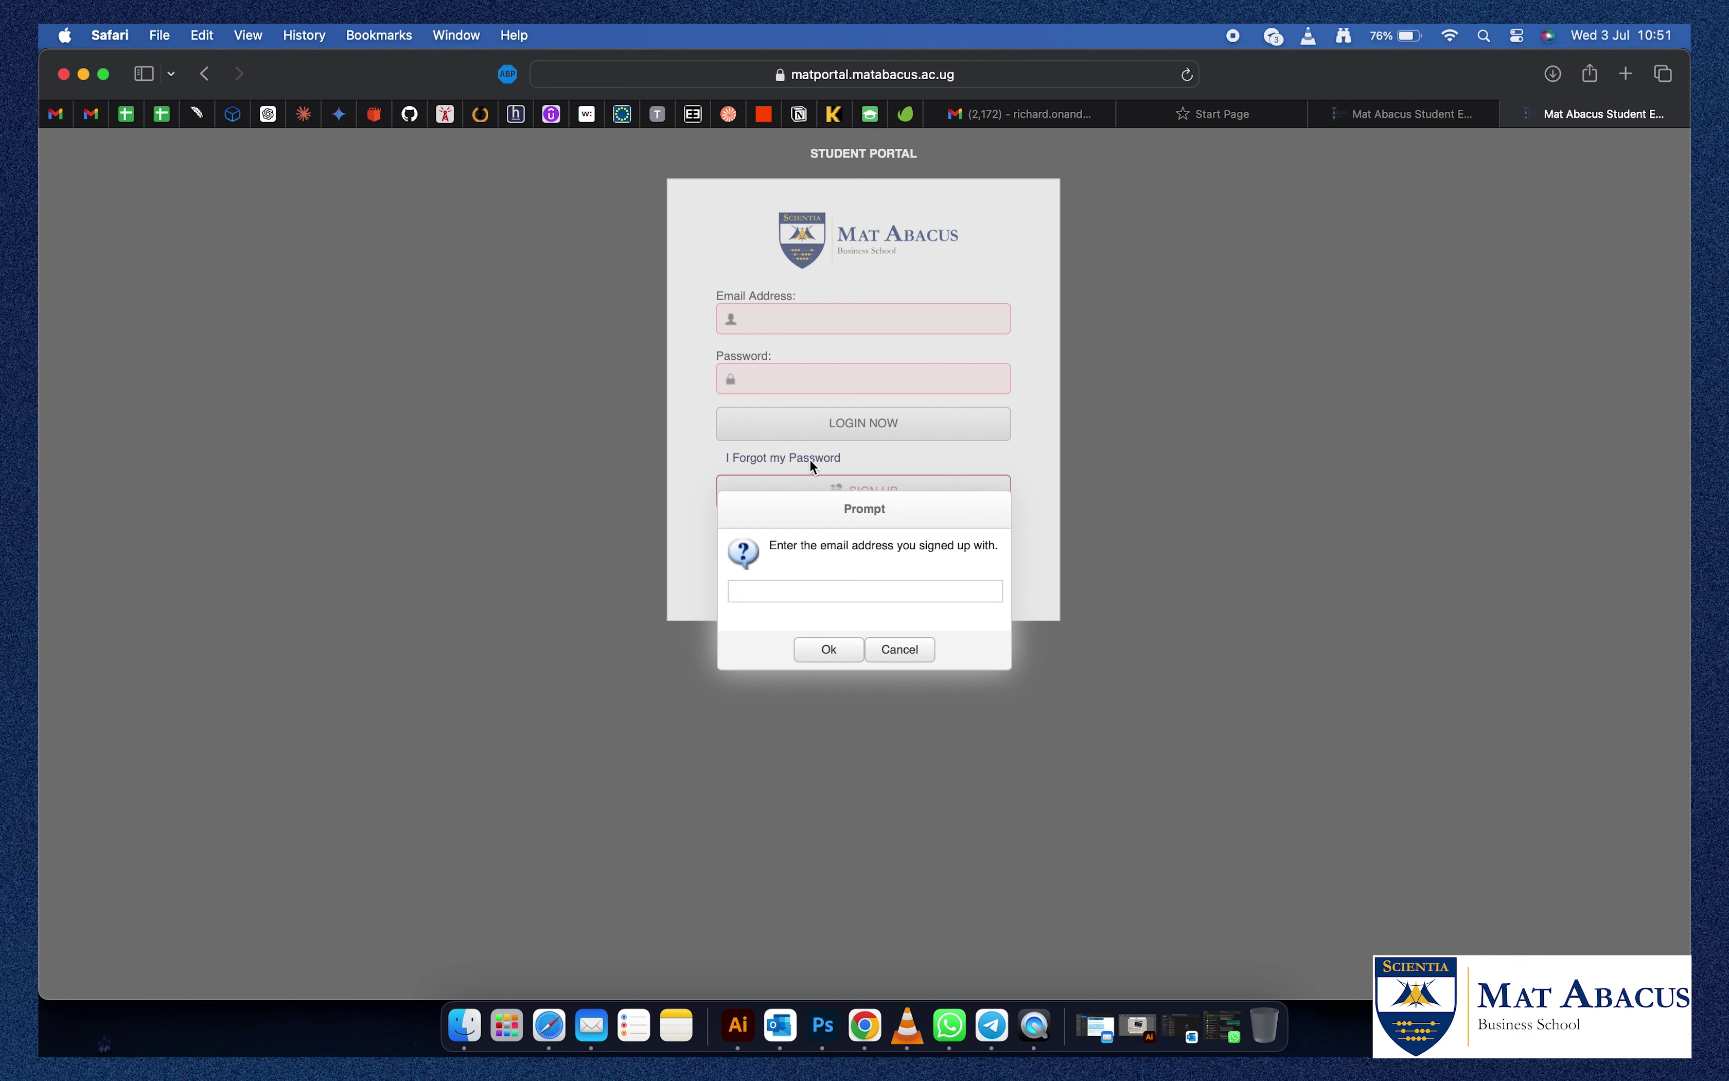
Enter the student's sign-up e-mail with corrected capitalisation and submit it to request a reset code.
click(736, 594)
key(BackSpace)
key(BackSpace)
text(r)
click(835, 651)
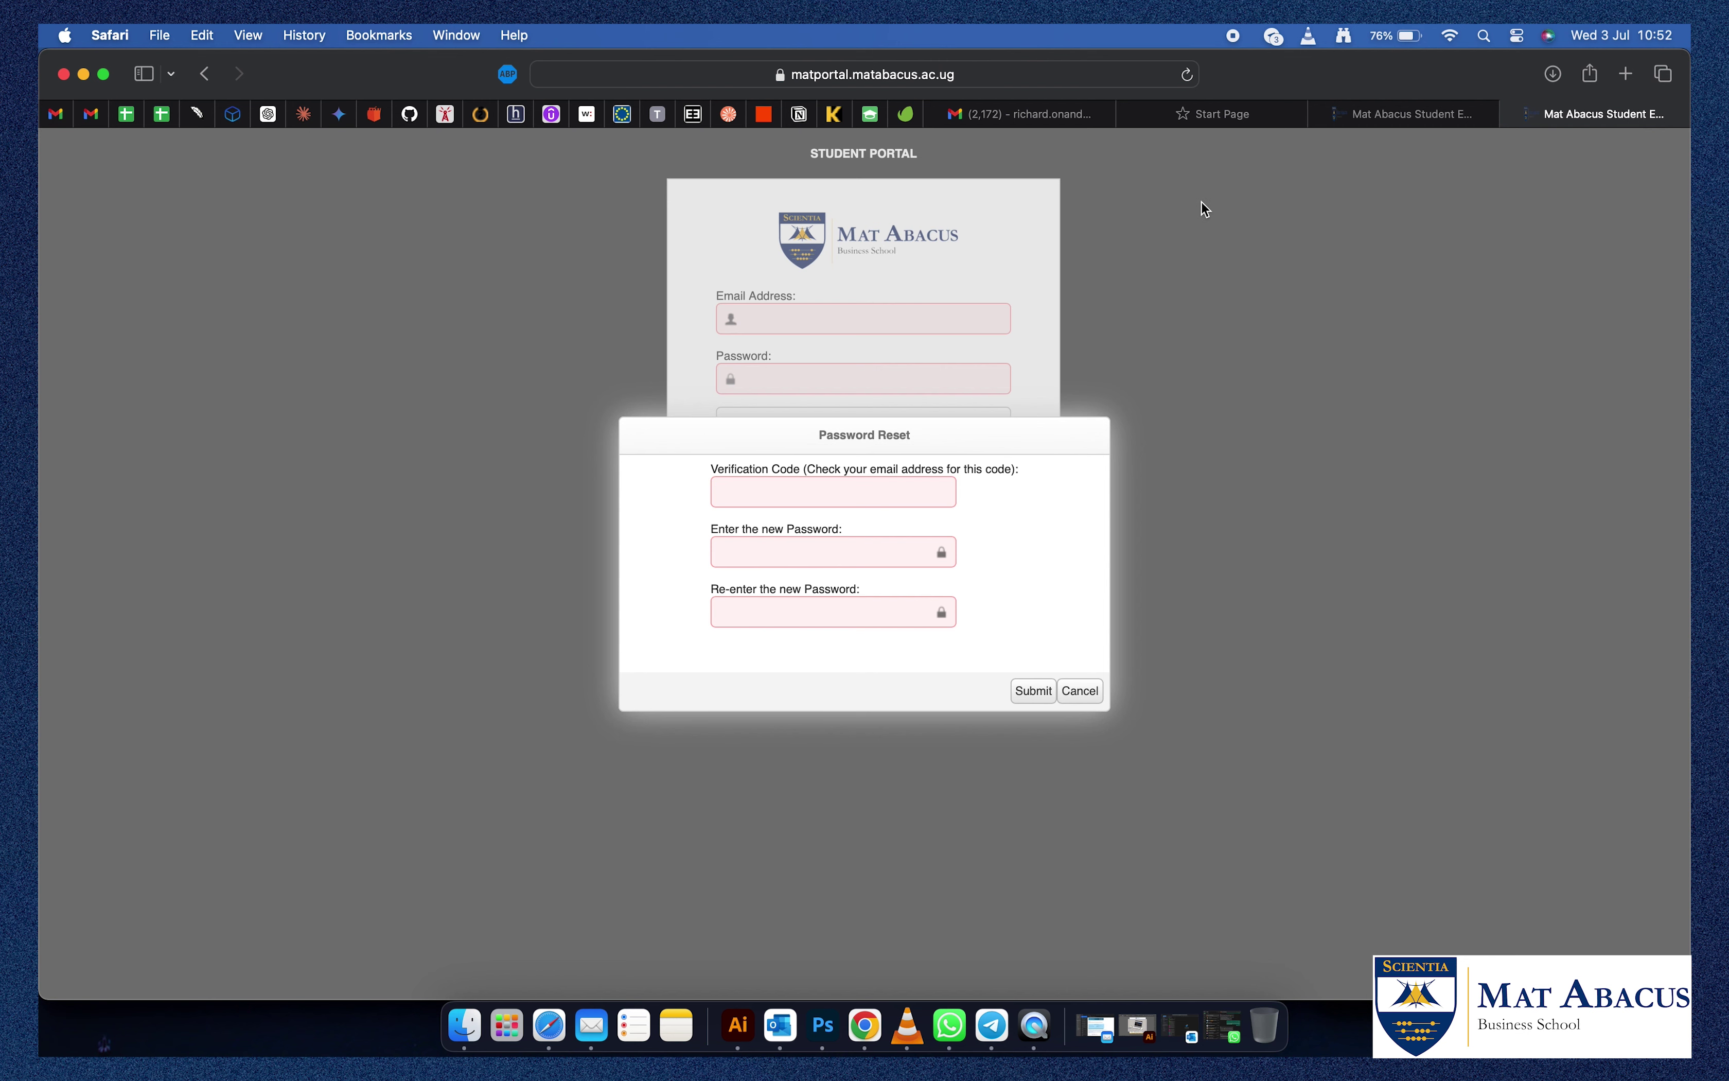
click(1066, 119)
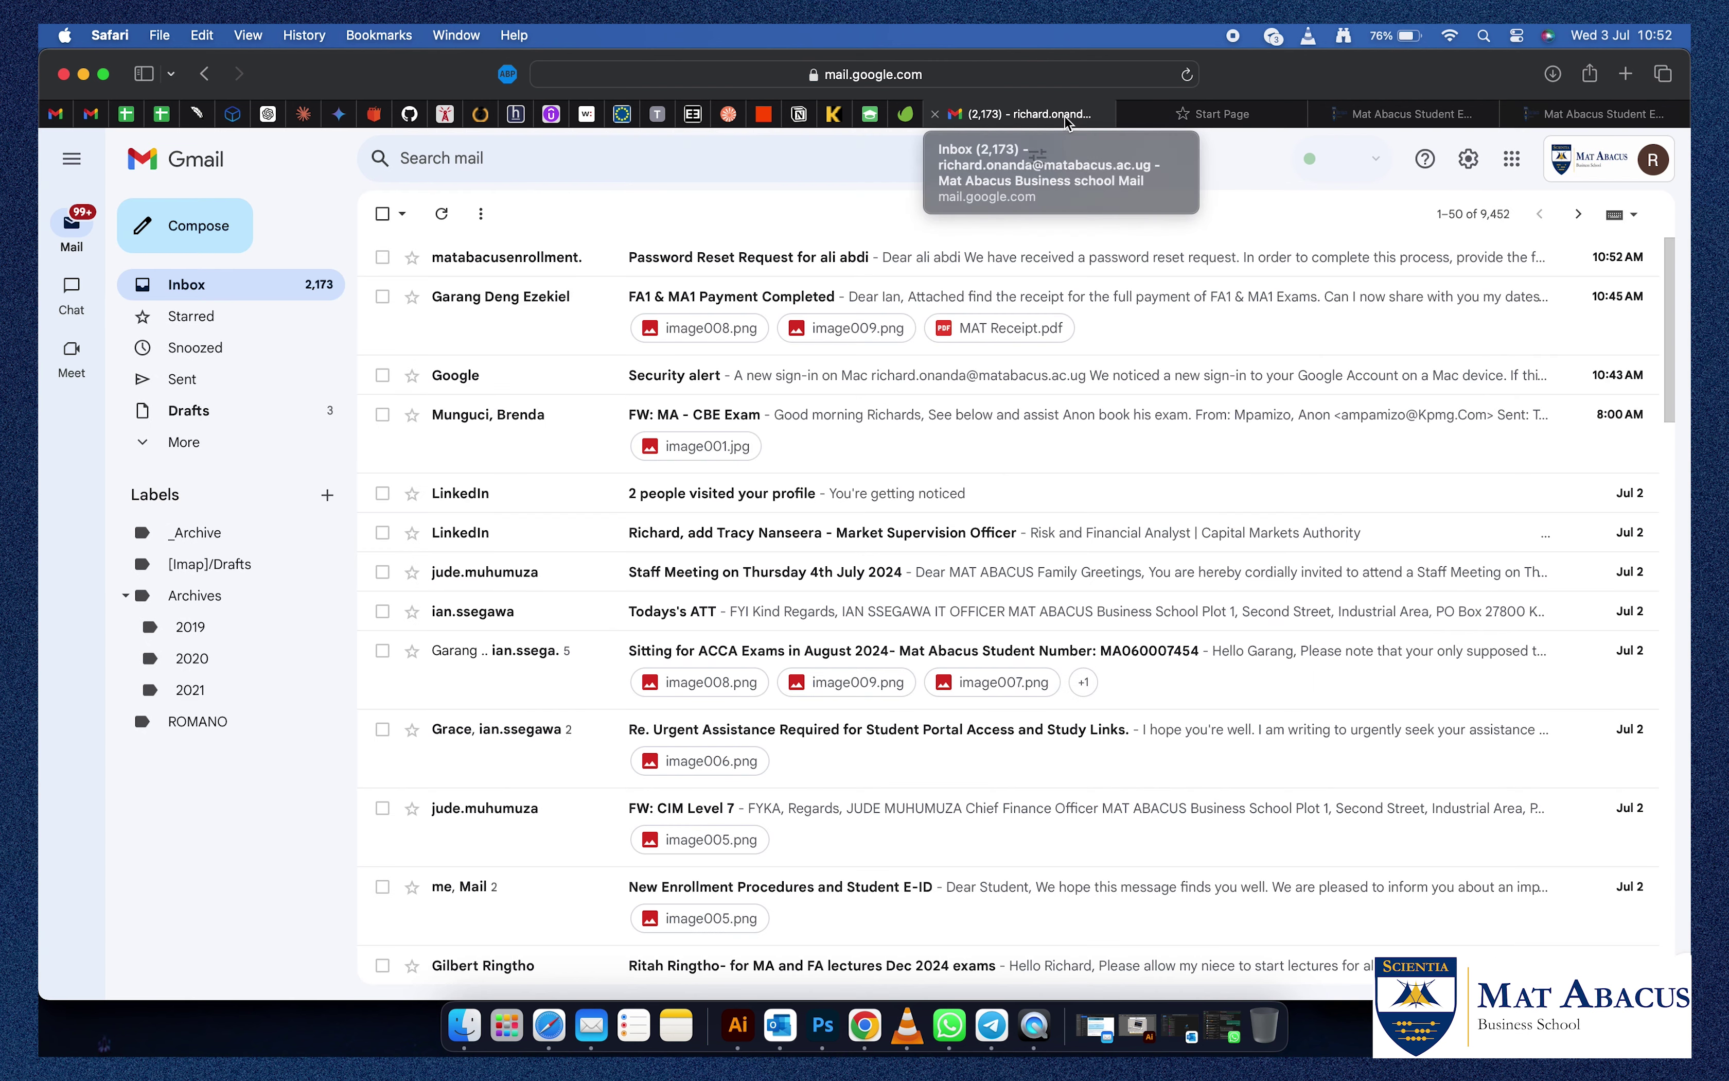
Copy the verification code from the Password Reset Request e-mail in Gmail.
click(791, 265)
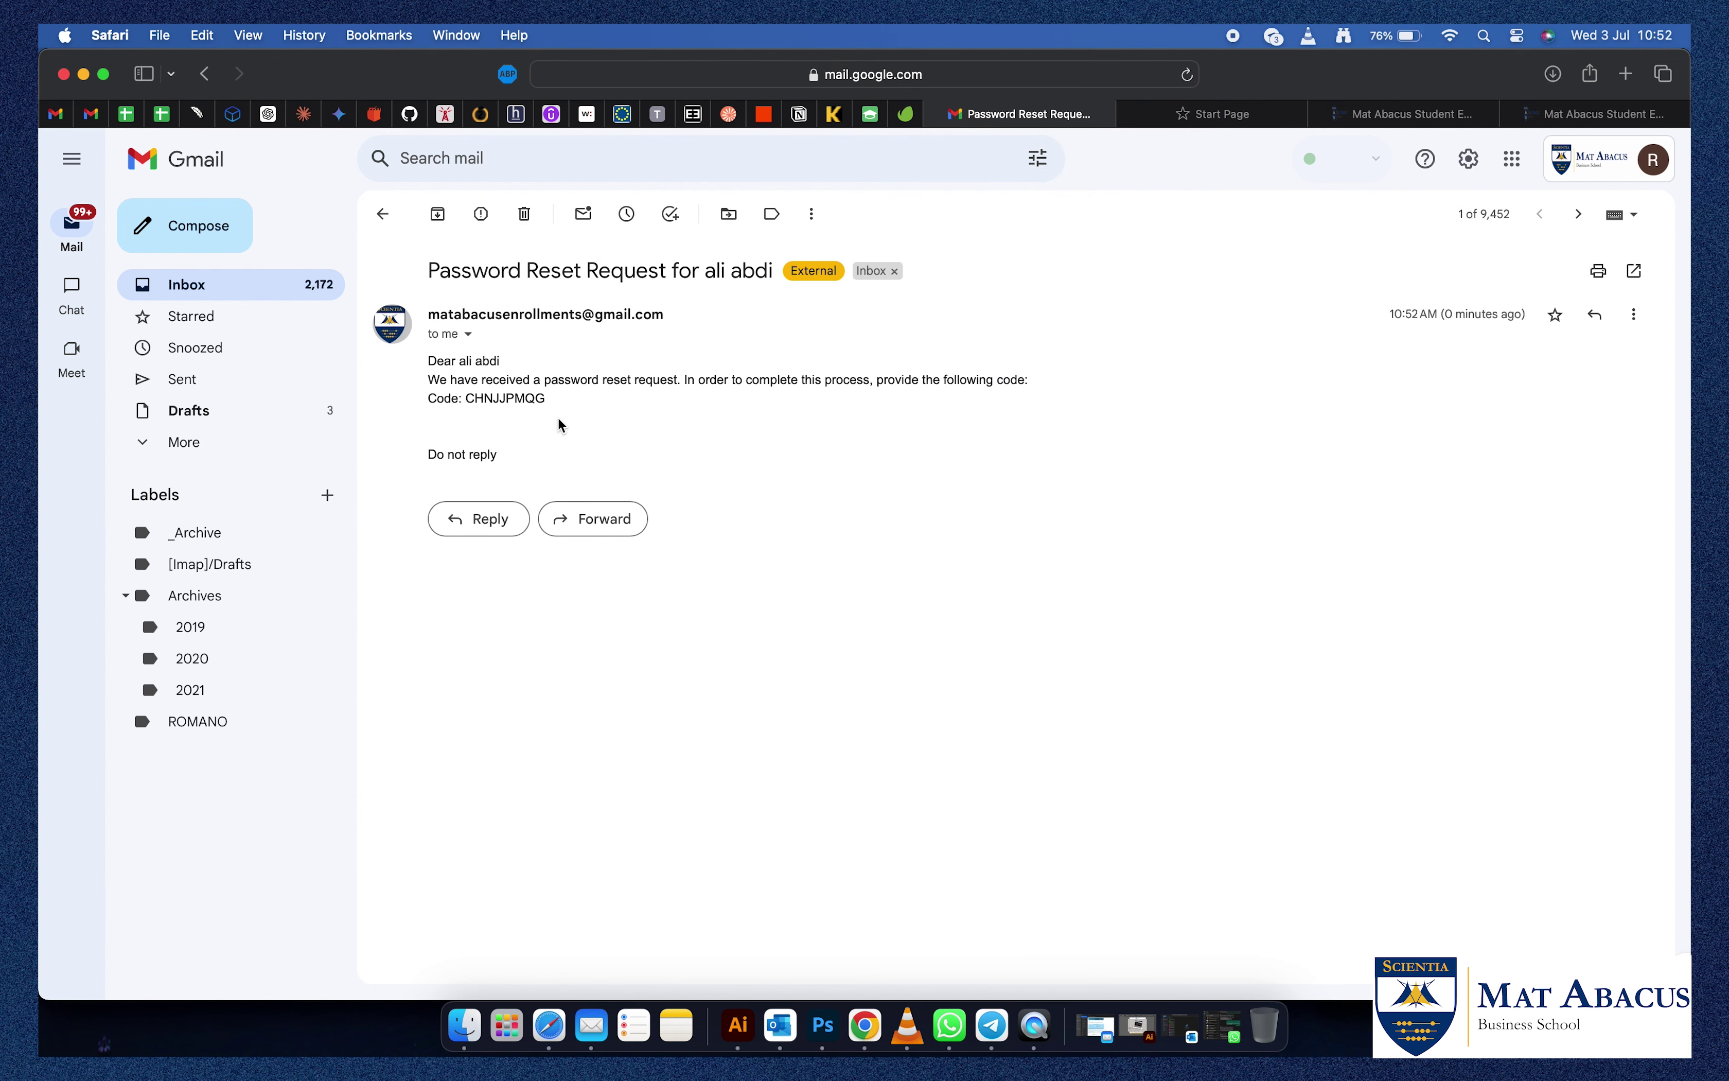
drag(547, 399, 468, 398)
right_click(472, 397)
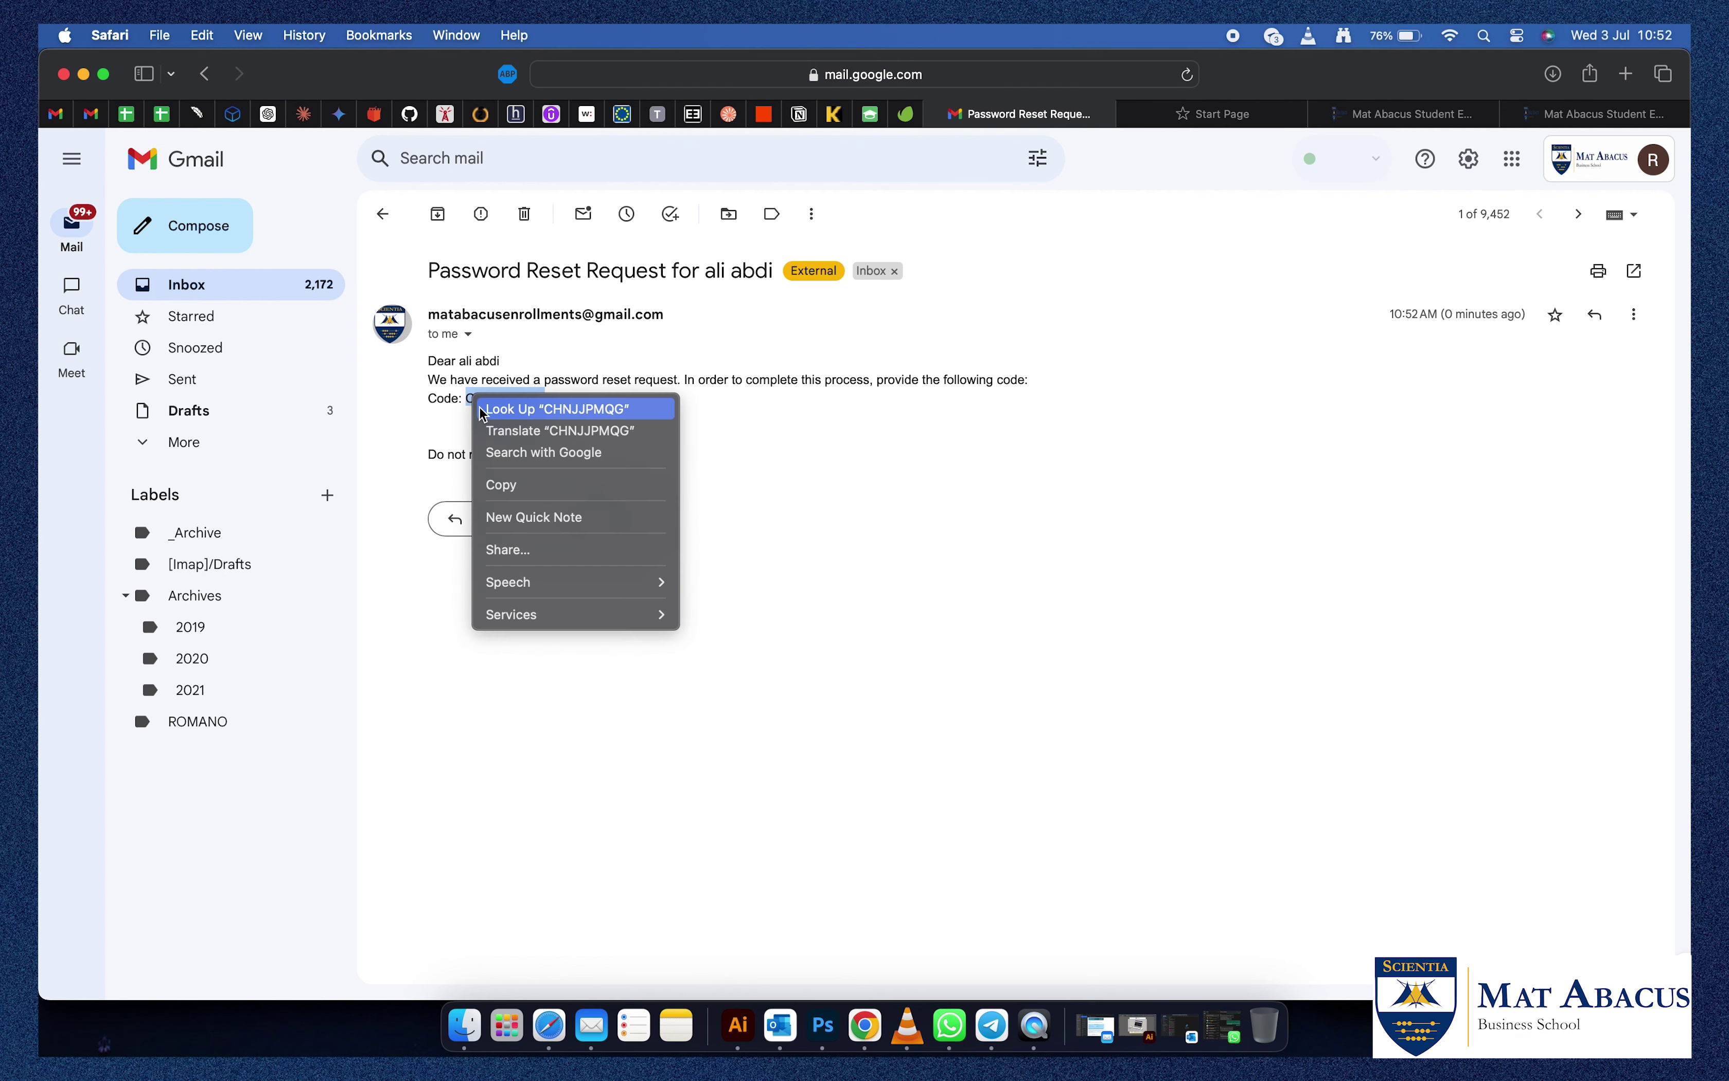
click(512, 490)
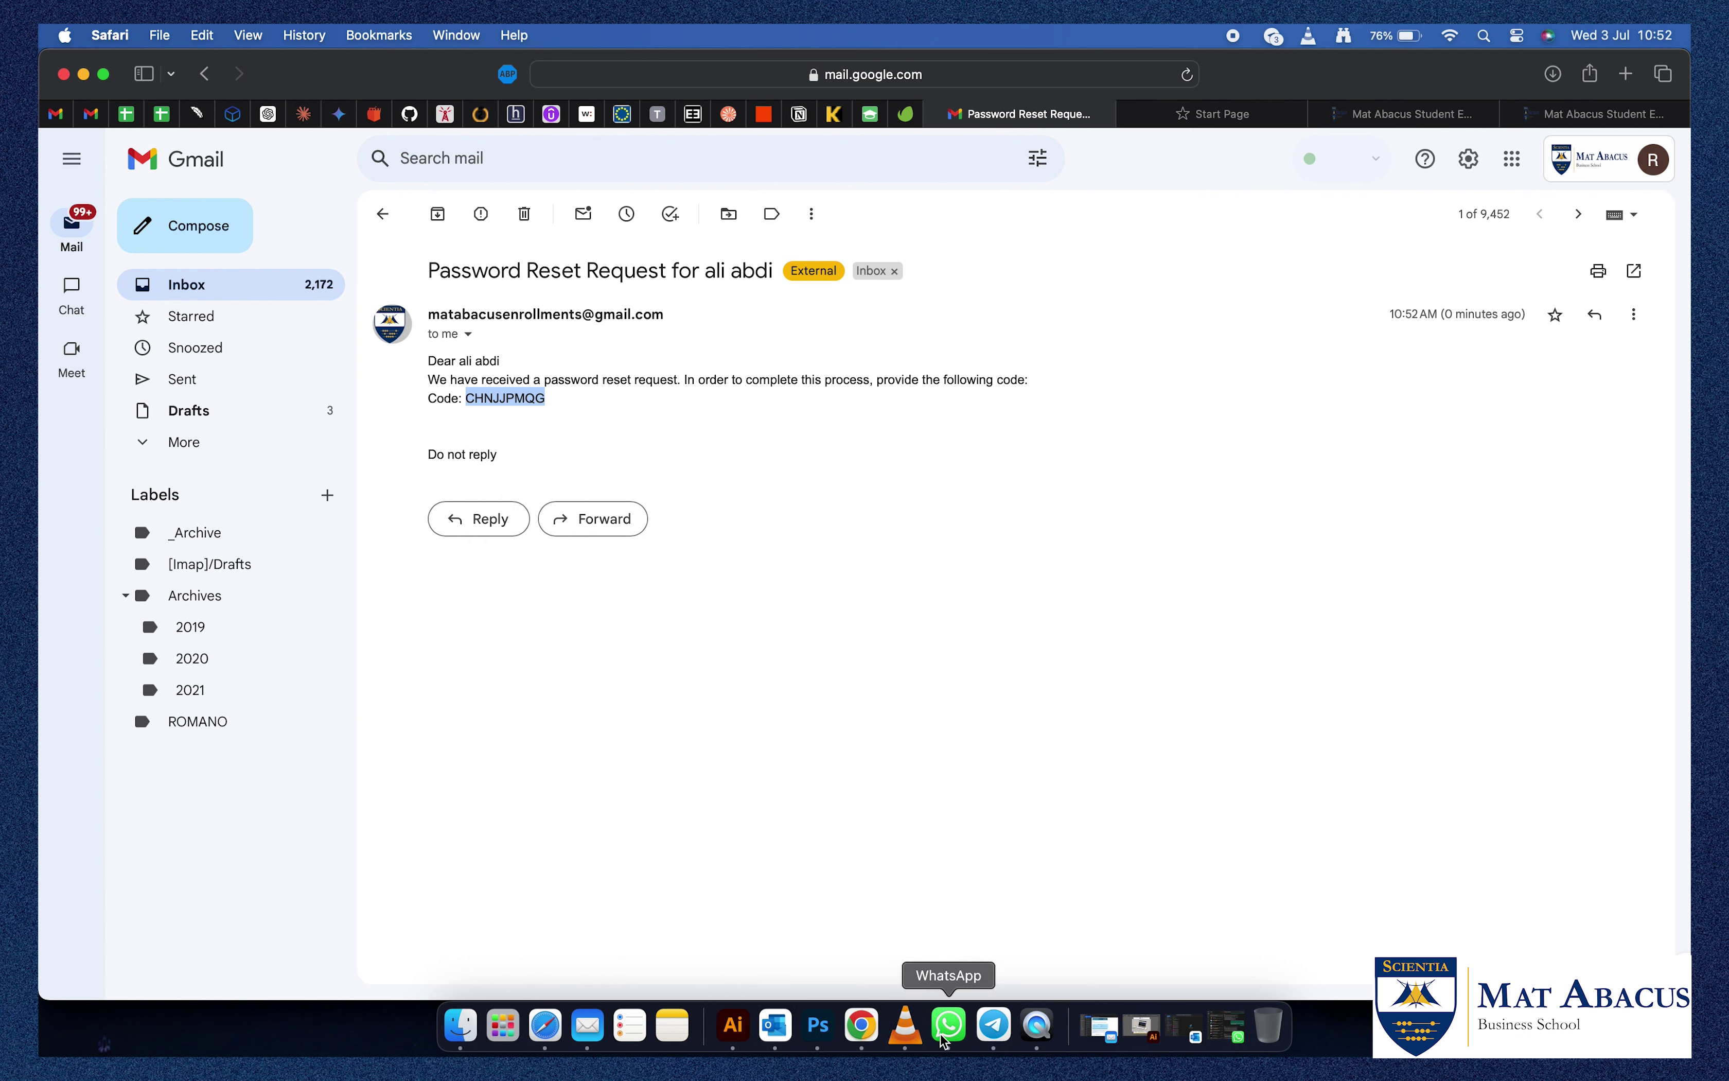
key(super+9)
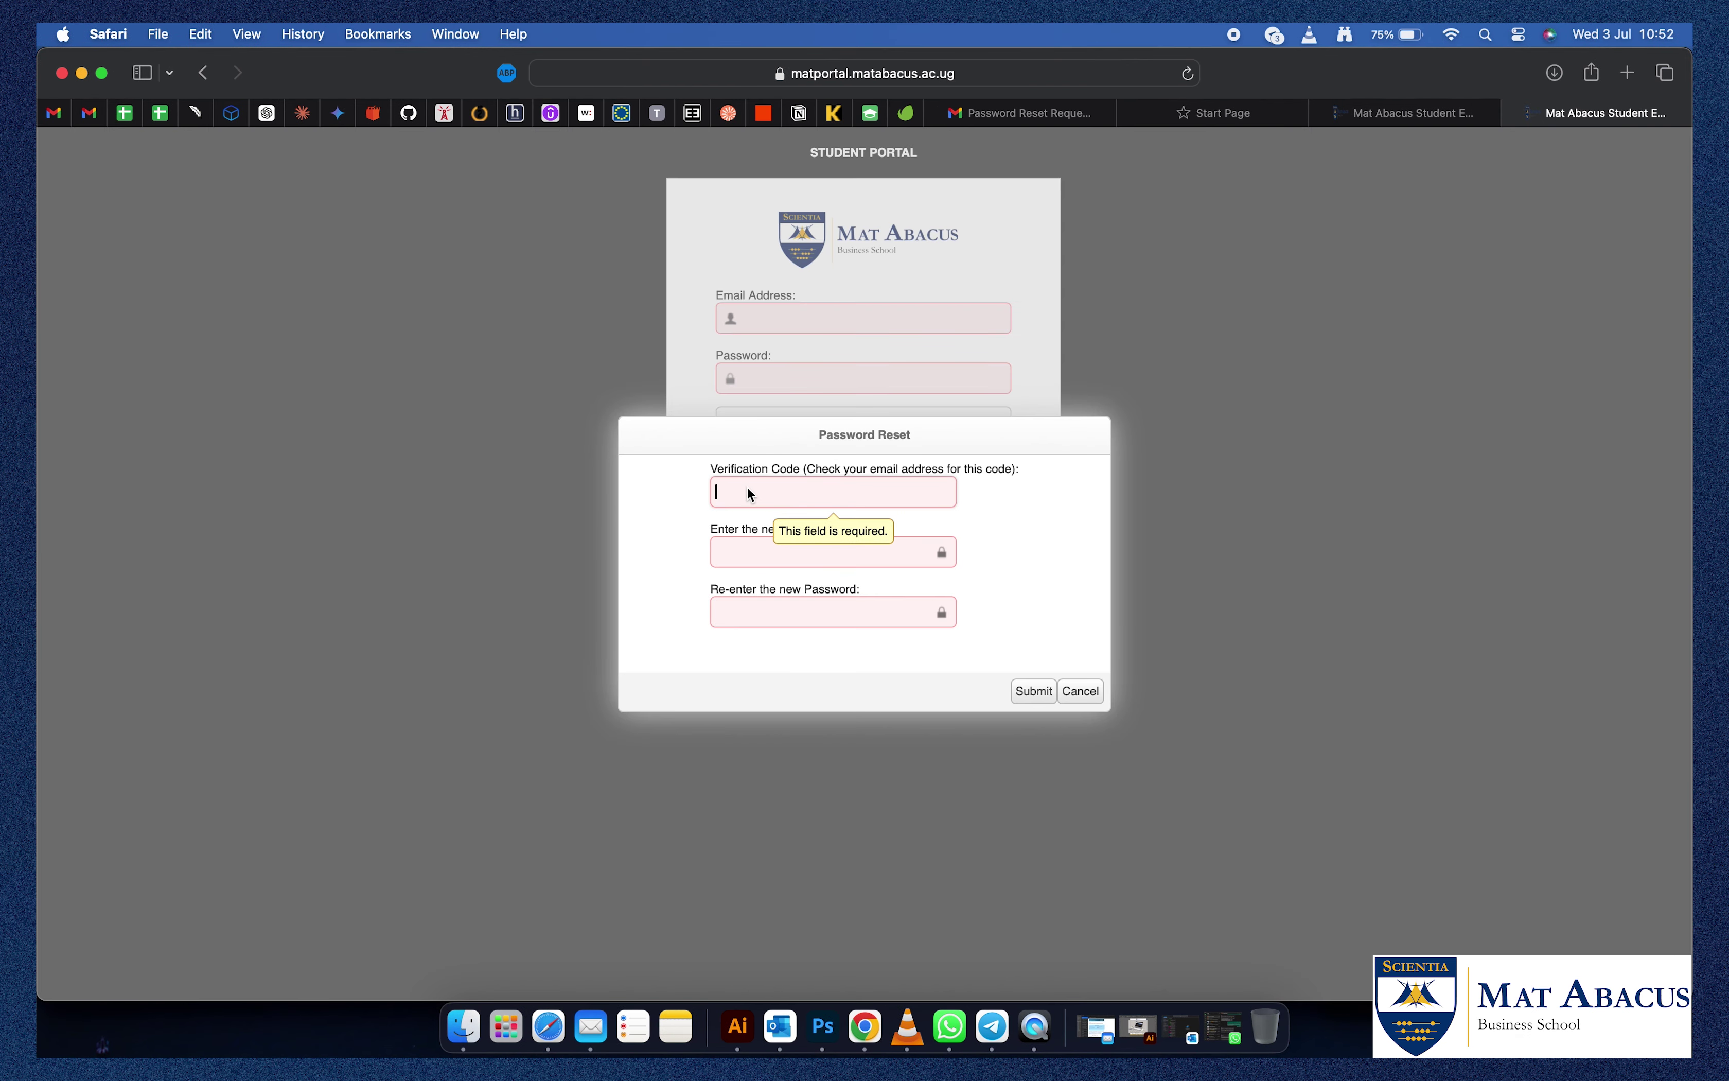
Paste the verification code, enter the new password in both fields, and submit the reset.
right_click(747, 488)
click(778, 540)
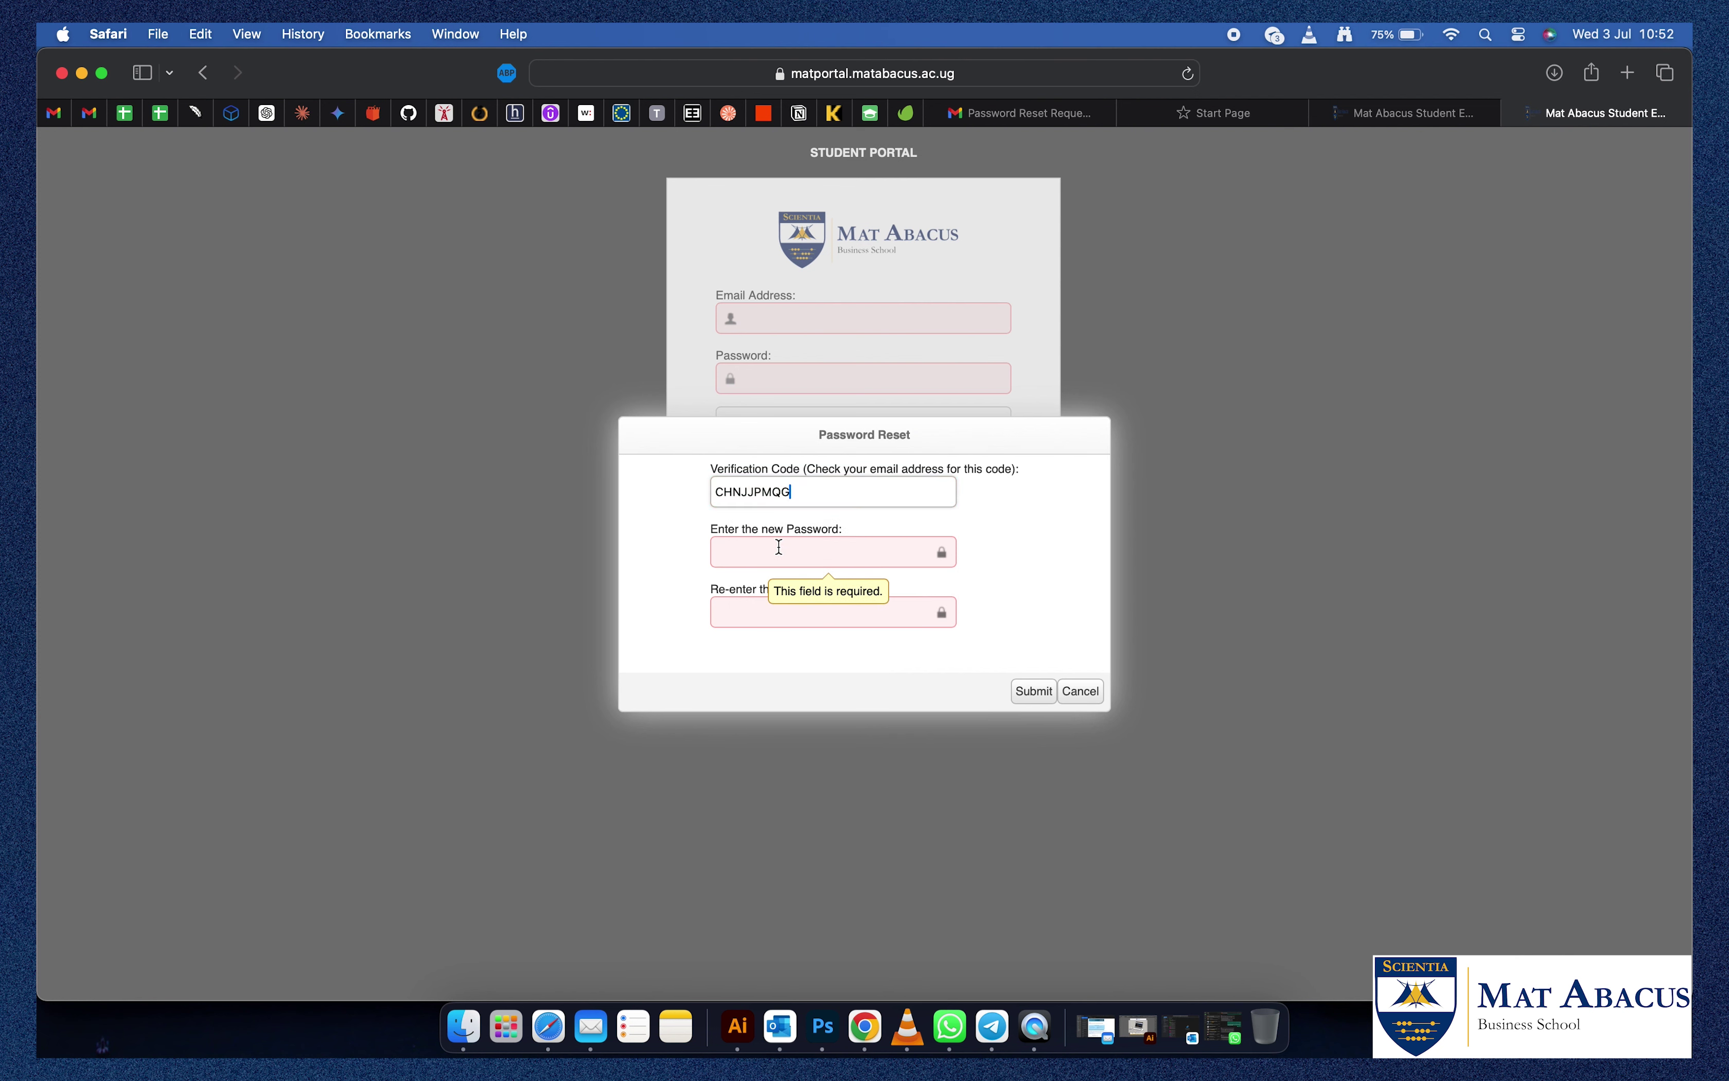
click(770, 550)
key(Escape)
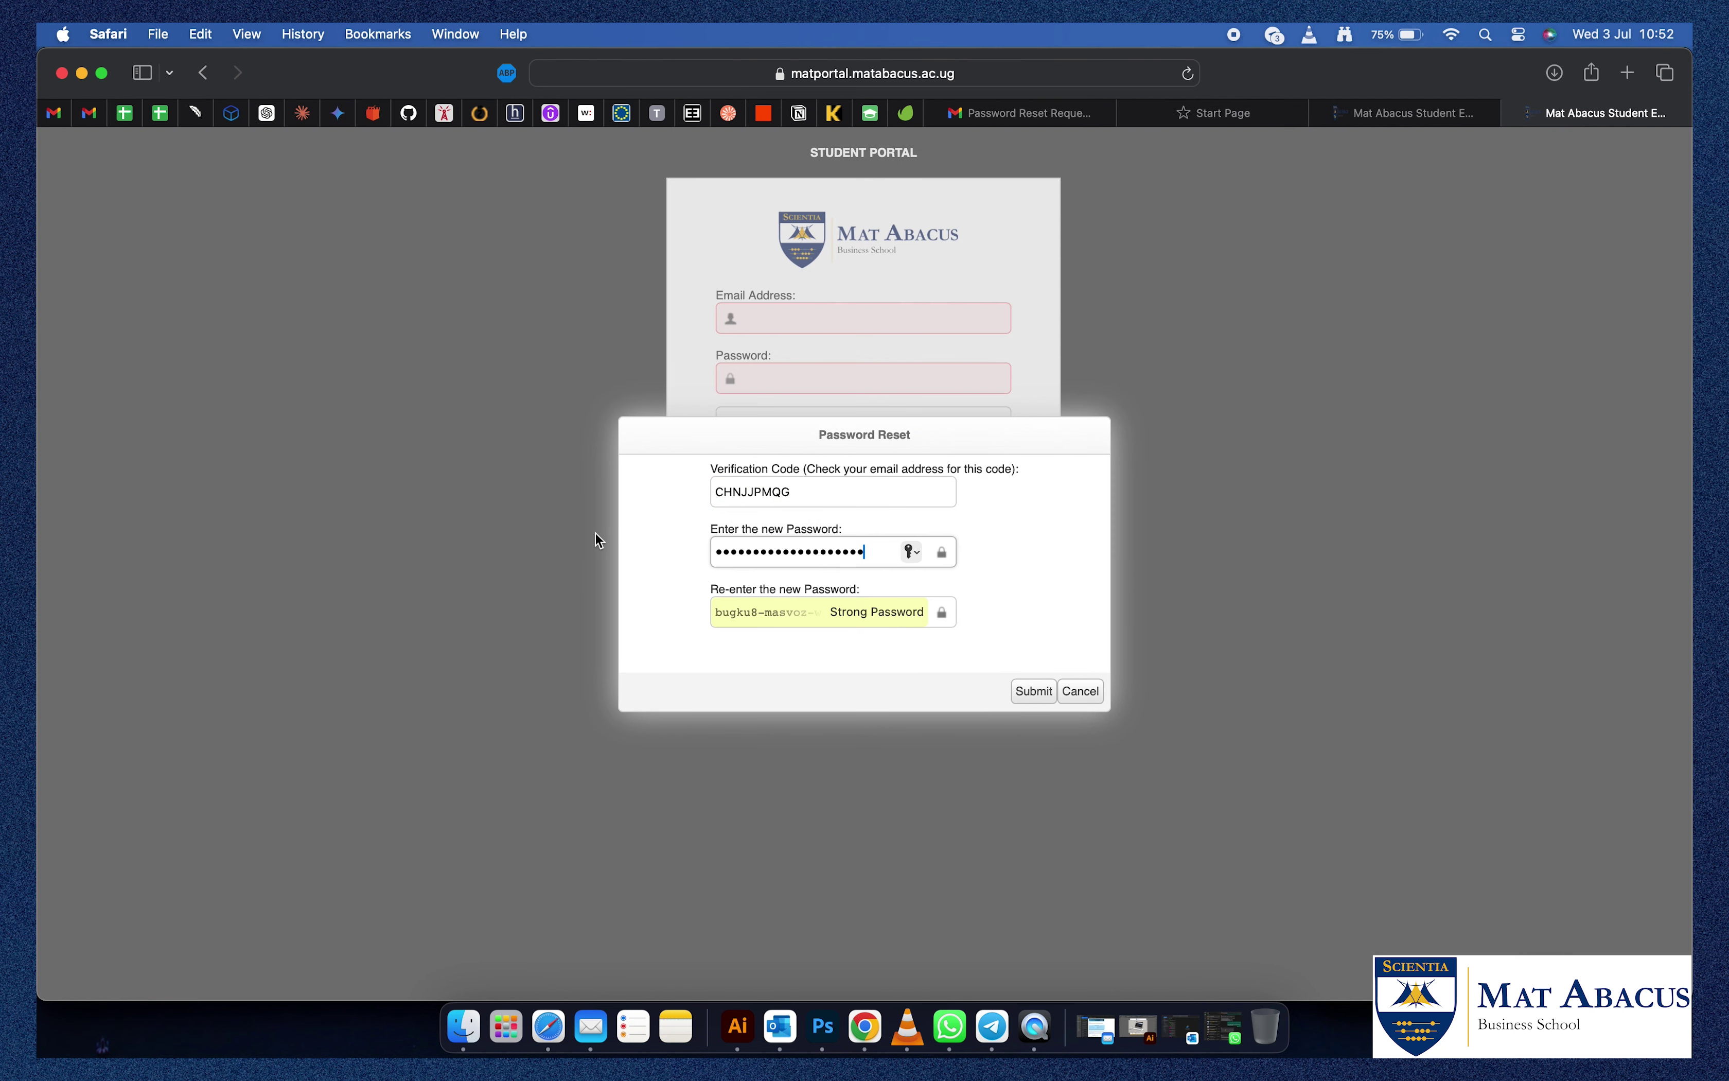
key(BackSpace)
key(BackSpace)
key(BackSpace)
key(BackSpace)
key(BackSpace)
key(BackSpace)
key(BackSpace)
key(BackSpace)
key(BackSpace)
key(BackSpace)
key(BackSpace)
key(BackSpace)
key(BackSpace)
key(BackSpace)
key(BackSpace)
key(BackSpace)
key(BackSpace)
key(BackSpace)
key(BackSpace)
key(BackSpace)
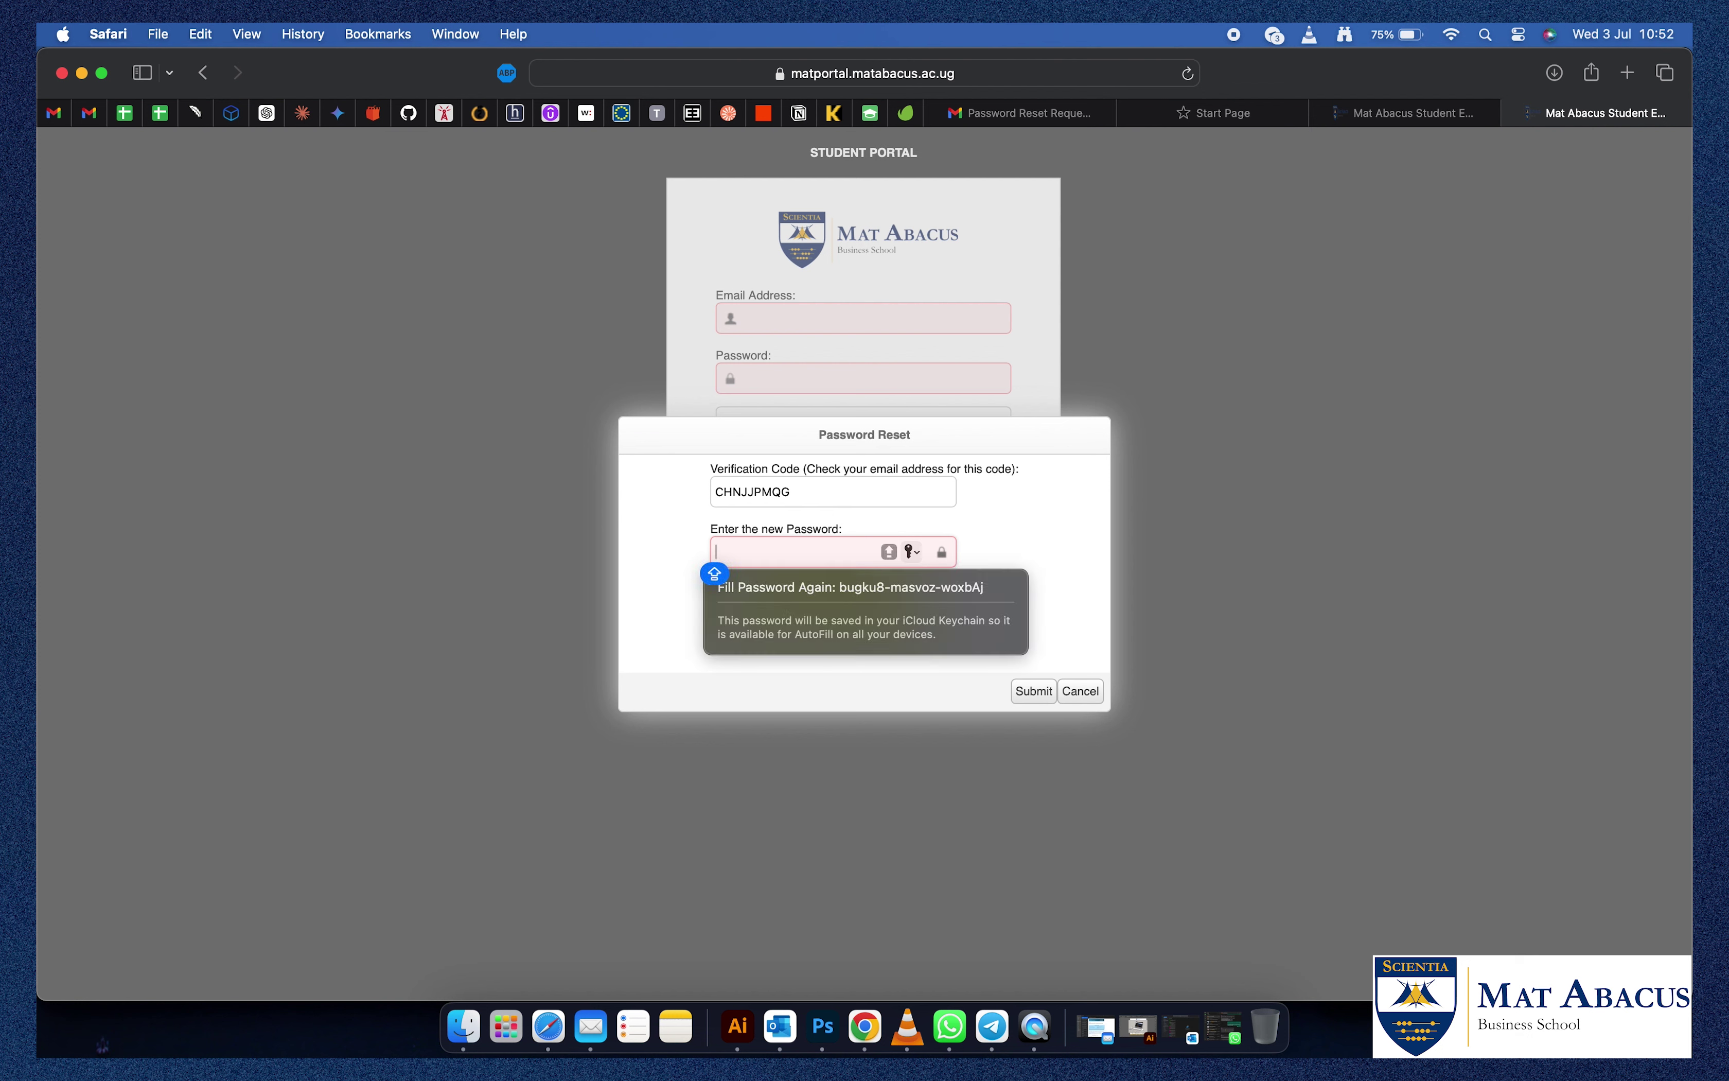
text(•••••••)
key(Caps_Lock)
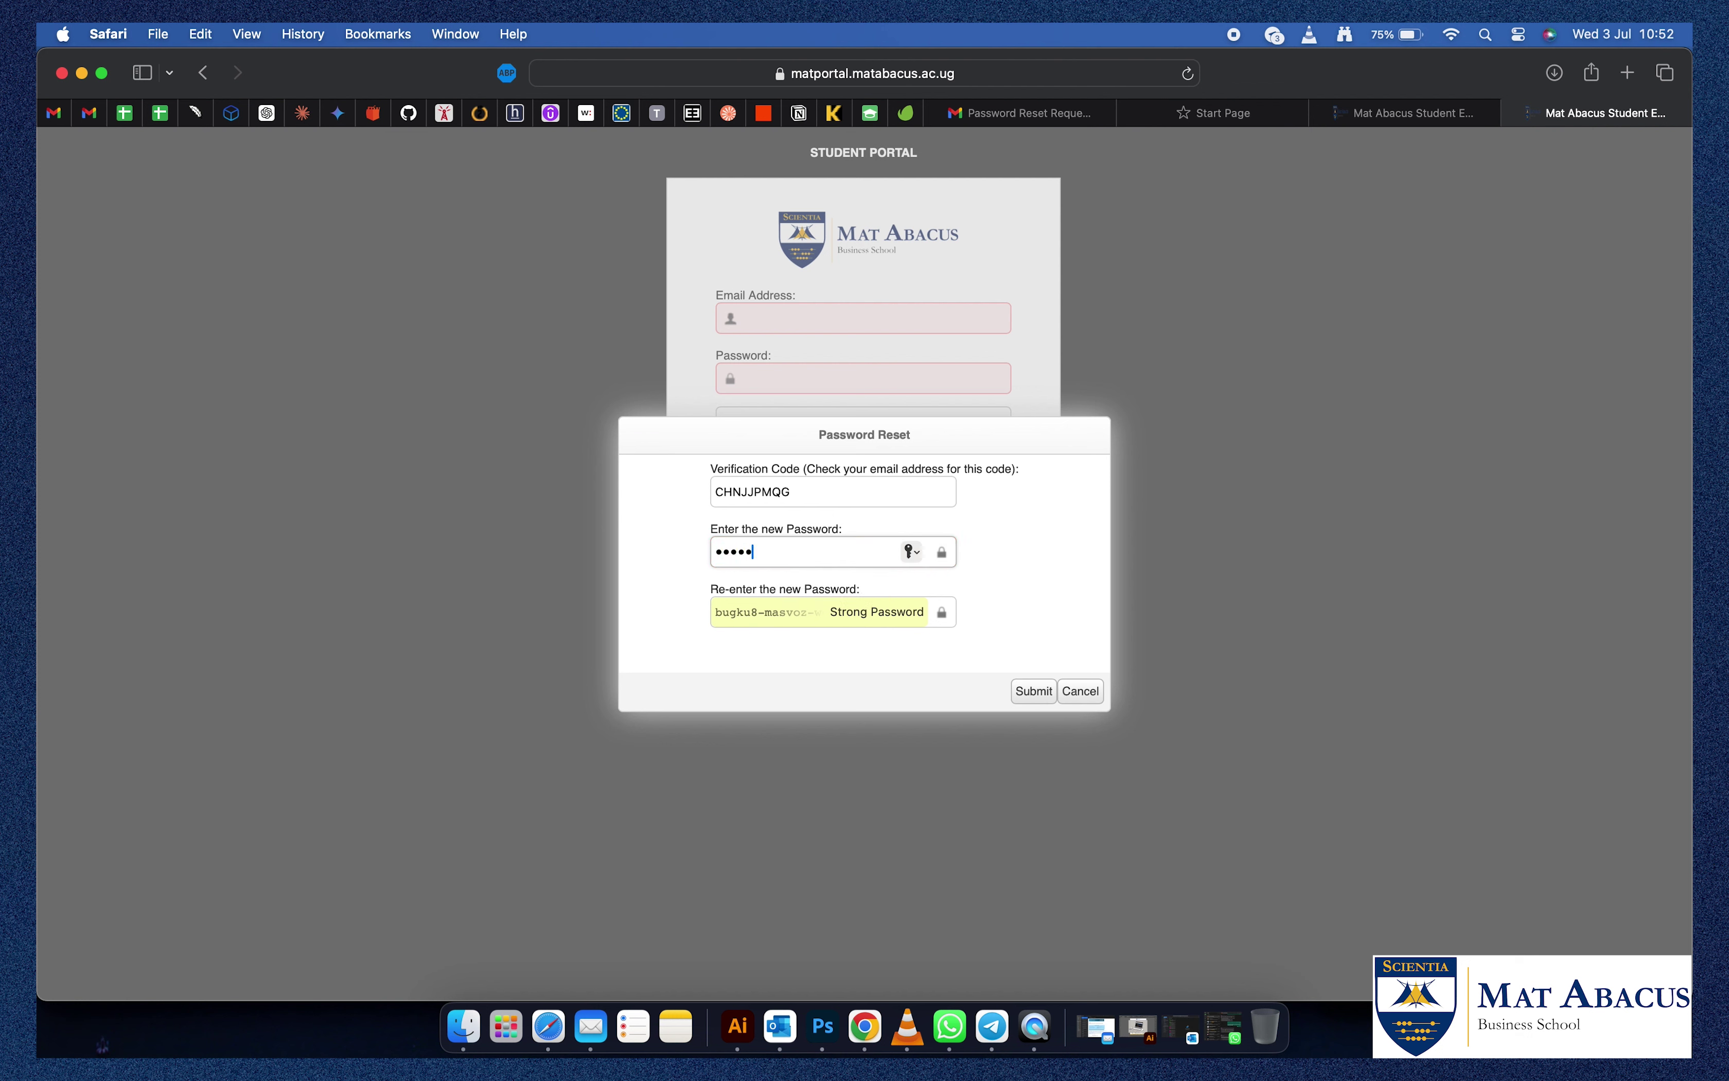
text(••)
click(927, 617)
key(BackSpace)
key(BackSpace)
key(BackSpace)
key(BackSpace)
key(BackSpace)
key(BackSpace)
key(BackSpace)
key(BackSpace)
key(BackSpace)
key(BackSpace)
key(BackSpace)
key(BackSpace)
key(BackSpace)
key(BackSpace)
key(BackSpace)
key(BackSpace)
key(BackSpace)
key(BackSpace)
key(BackSpace)
key(BackSpace)
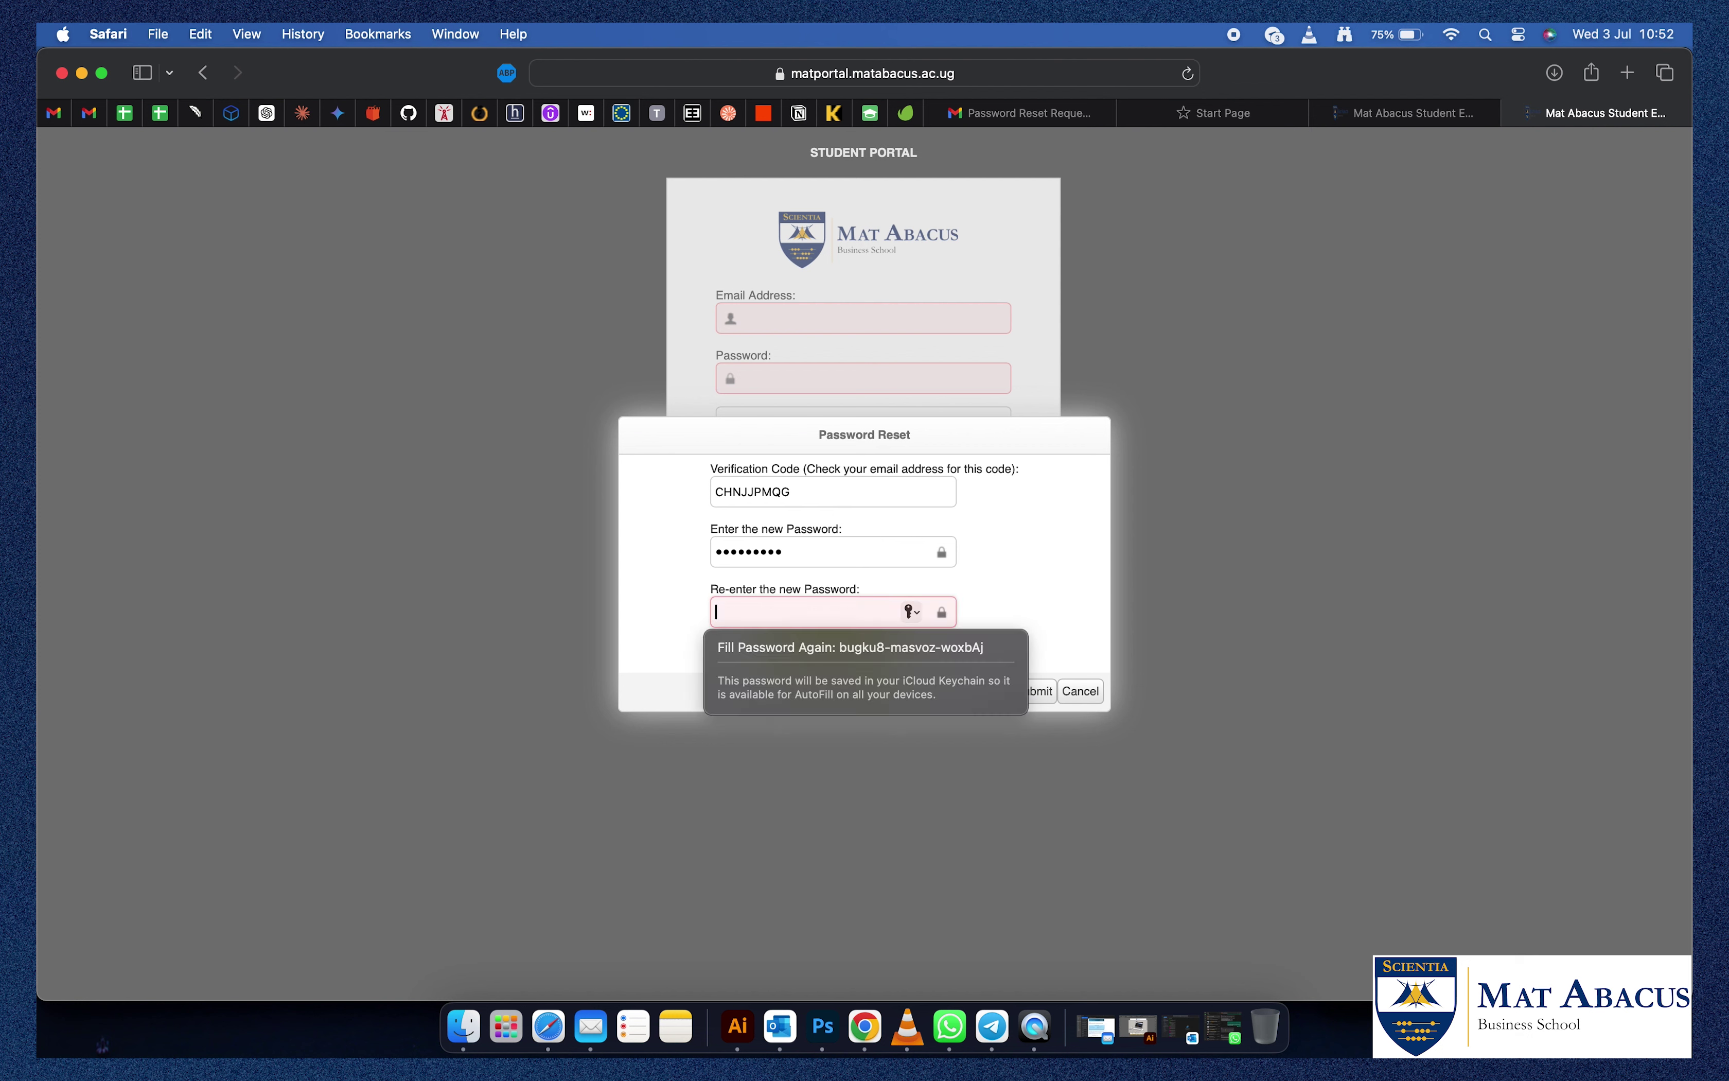
text(••••••••)
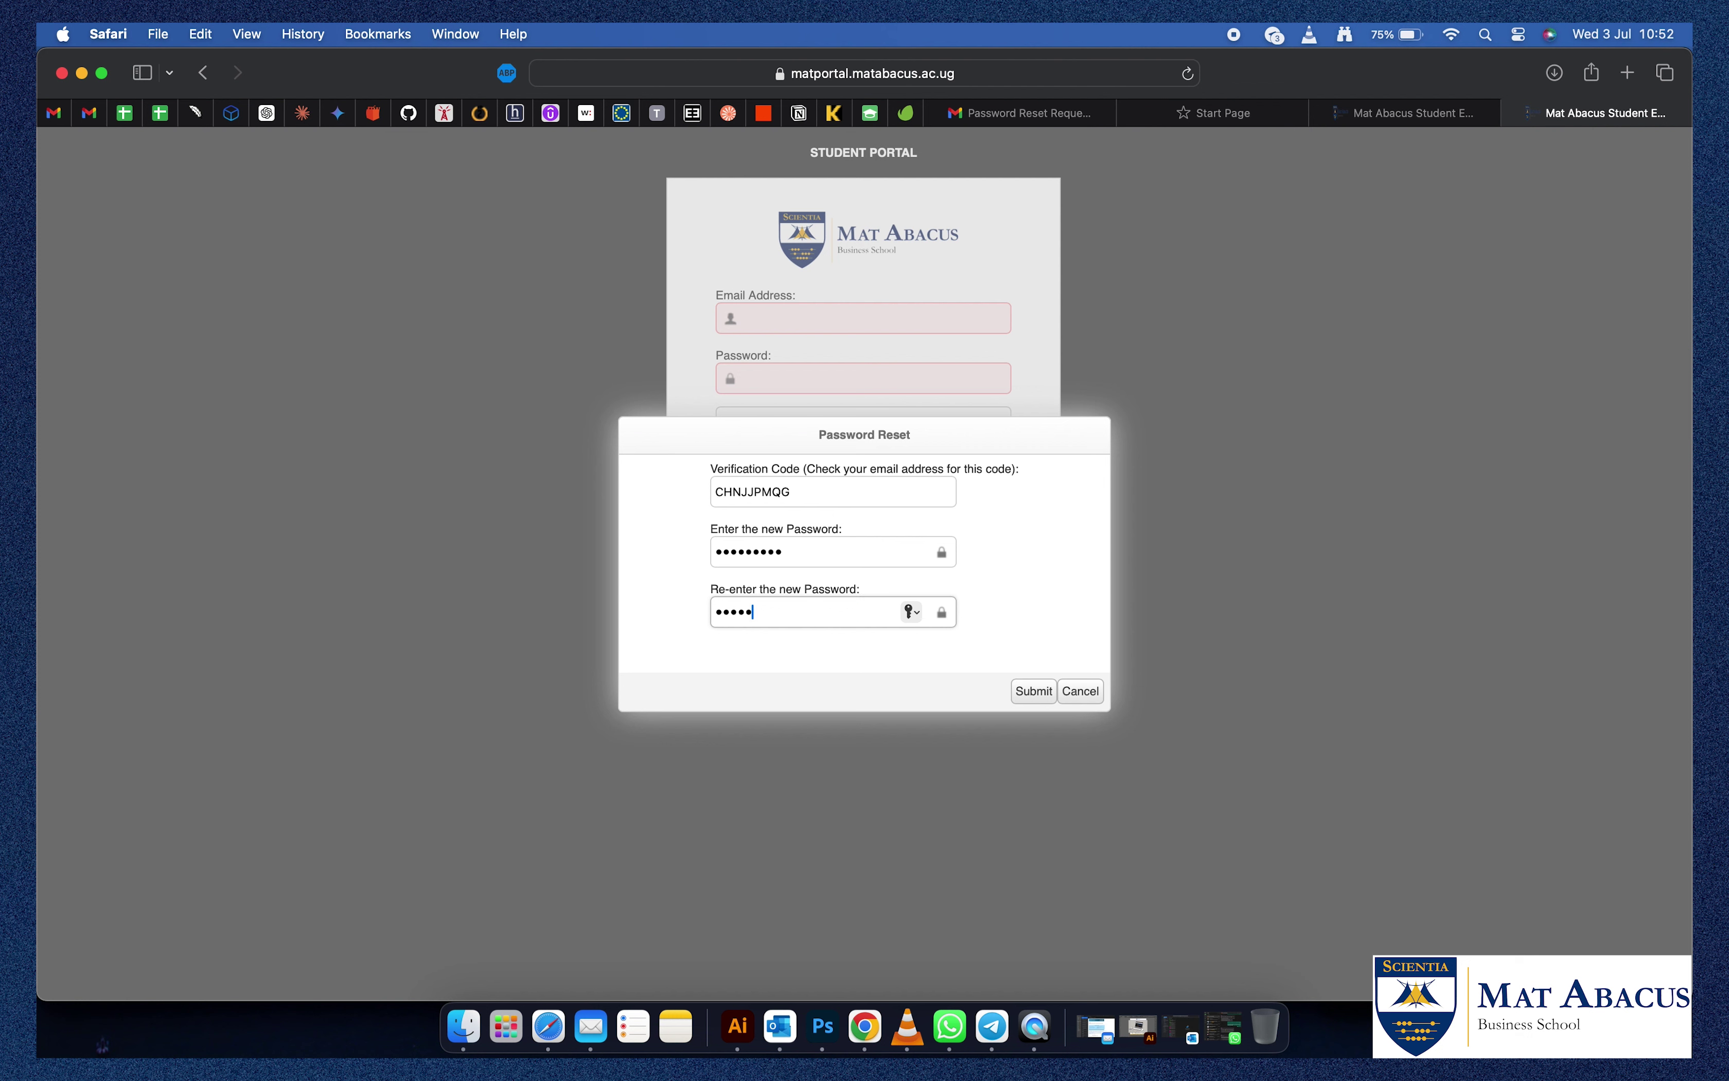
text(•)
click(1026, 688)
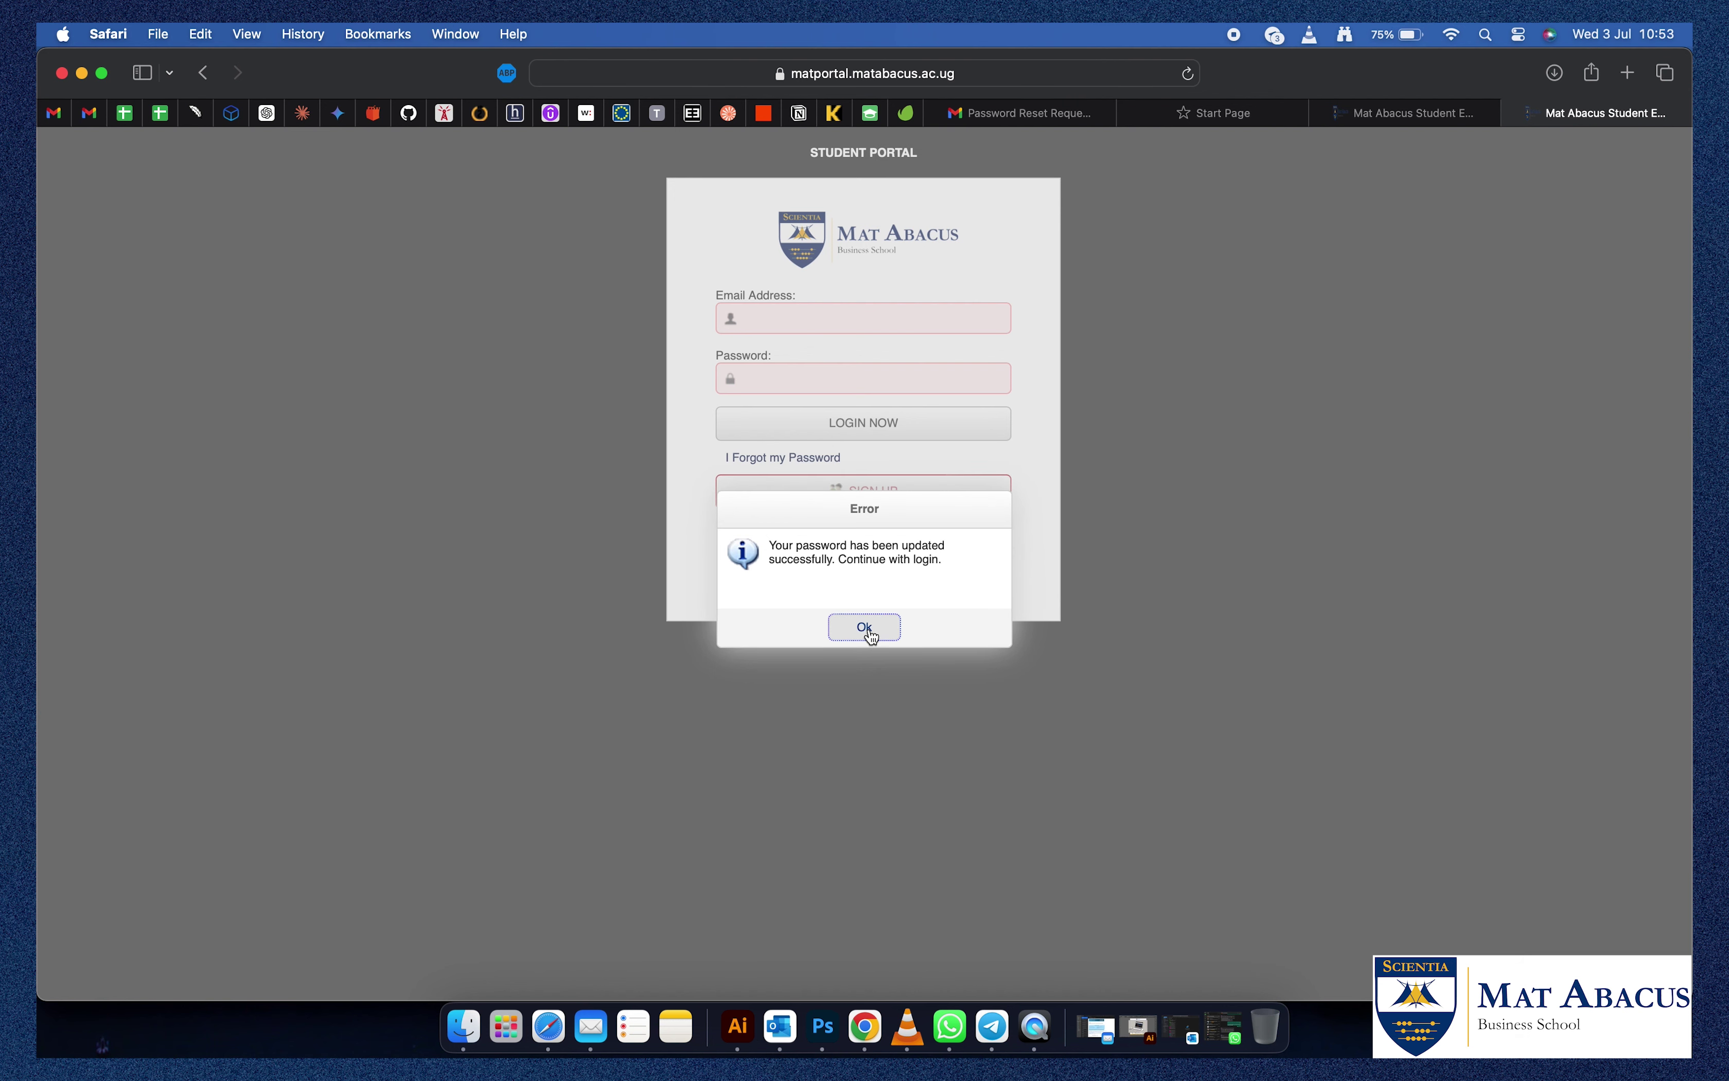
Dismiss the update confirmation and enter the student's e-mail in the Email Address field.
click(868, 631)
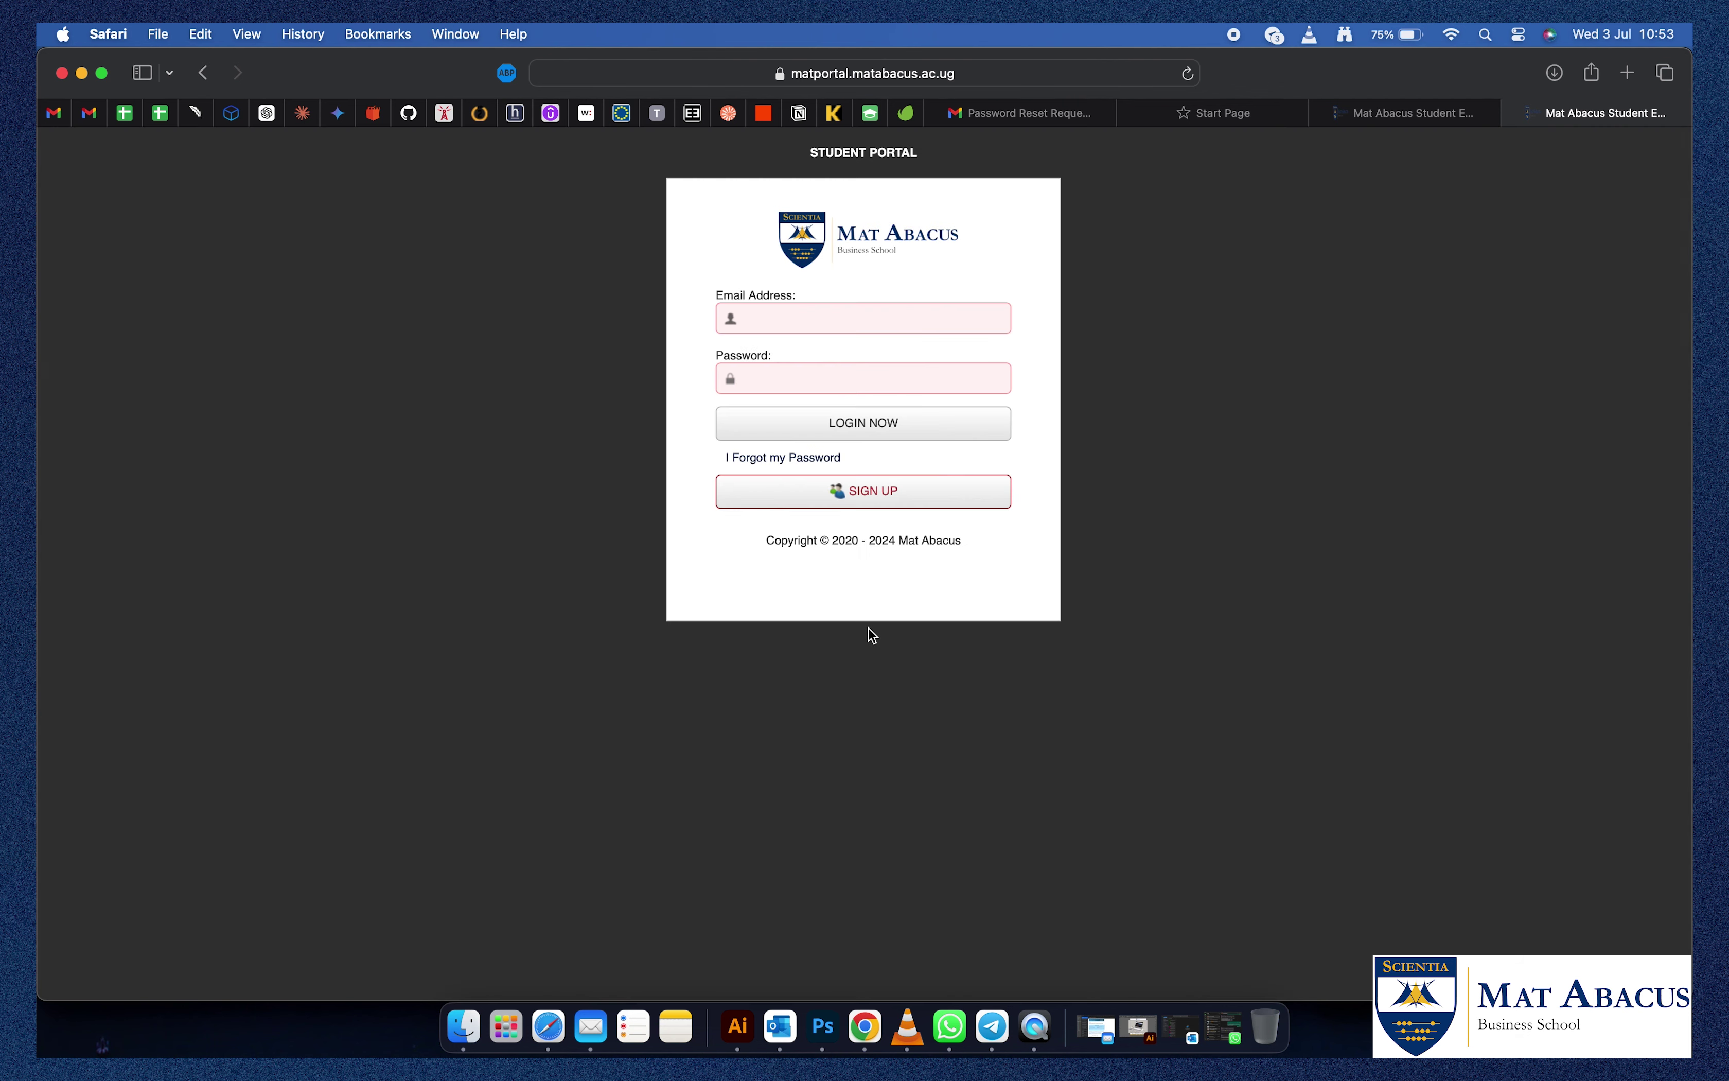
click(763, 324)
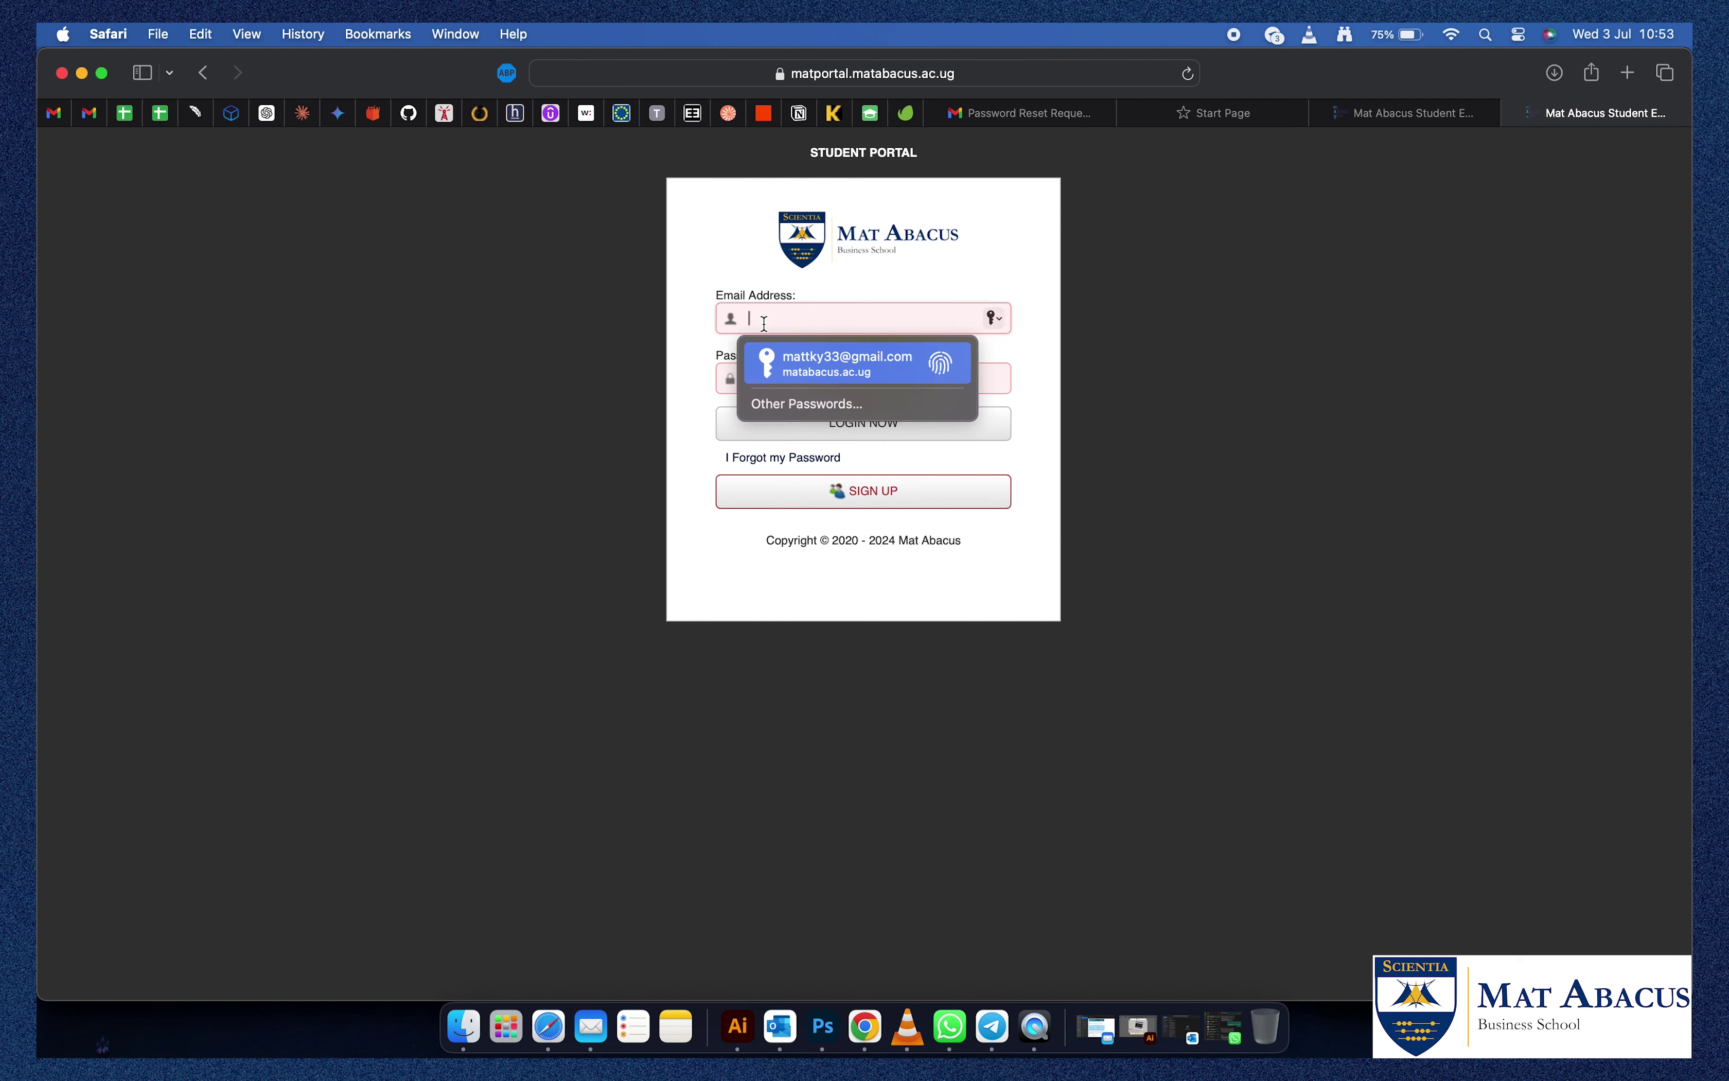
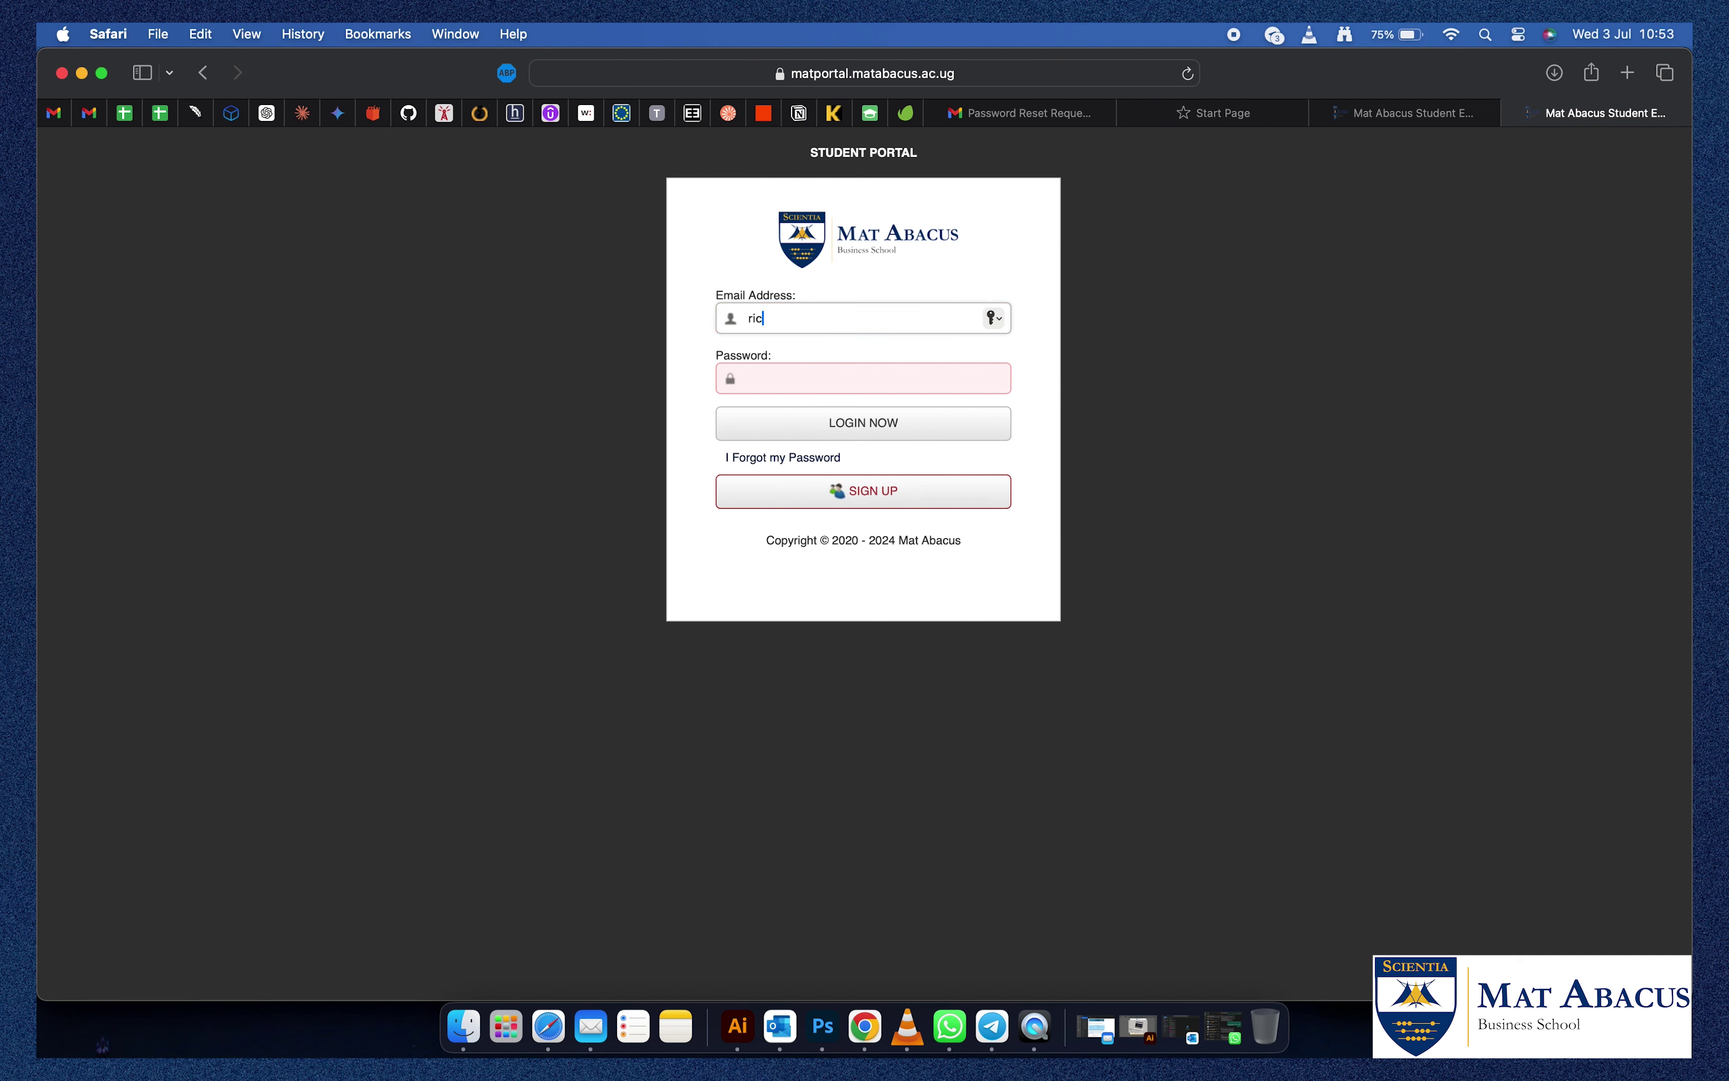
key(Caps_Lock)
key(Return)
Type the new account password into the login Password field.
click(766, 381)
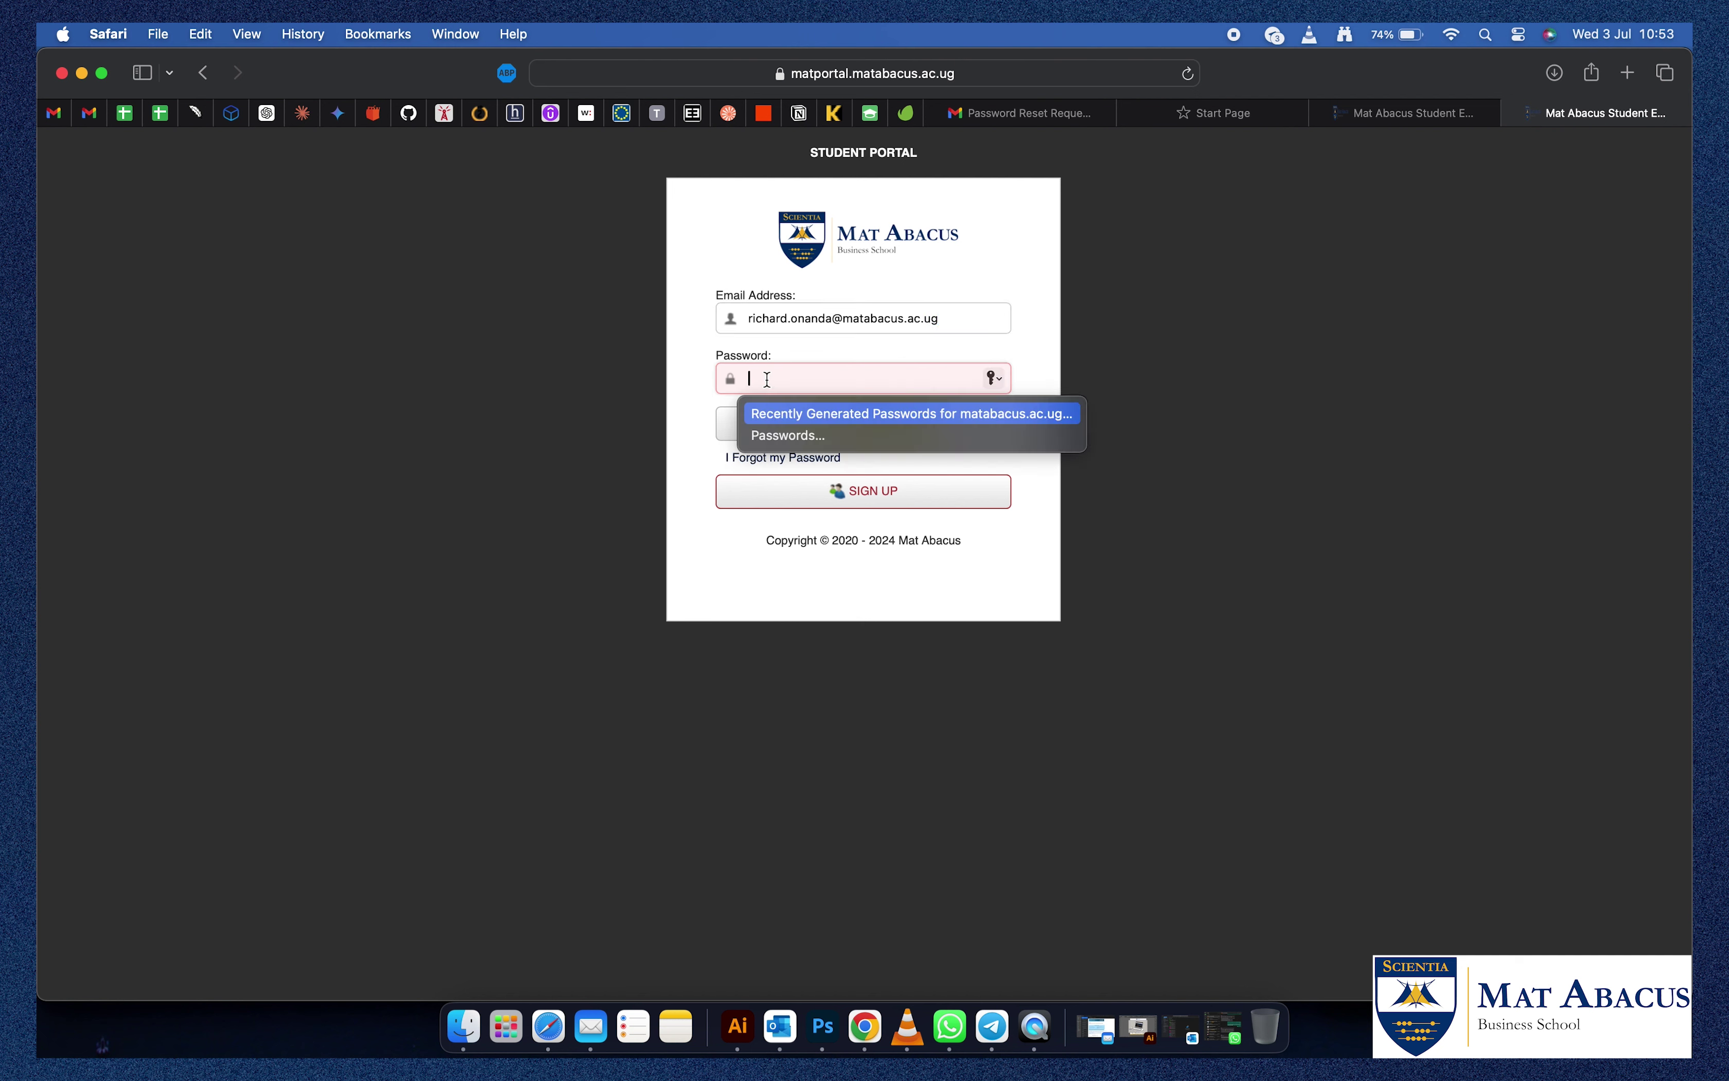
key(Escape)
text(*****)
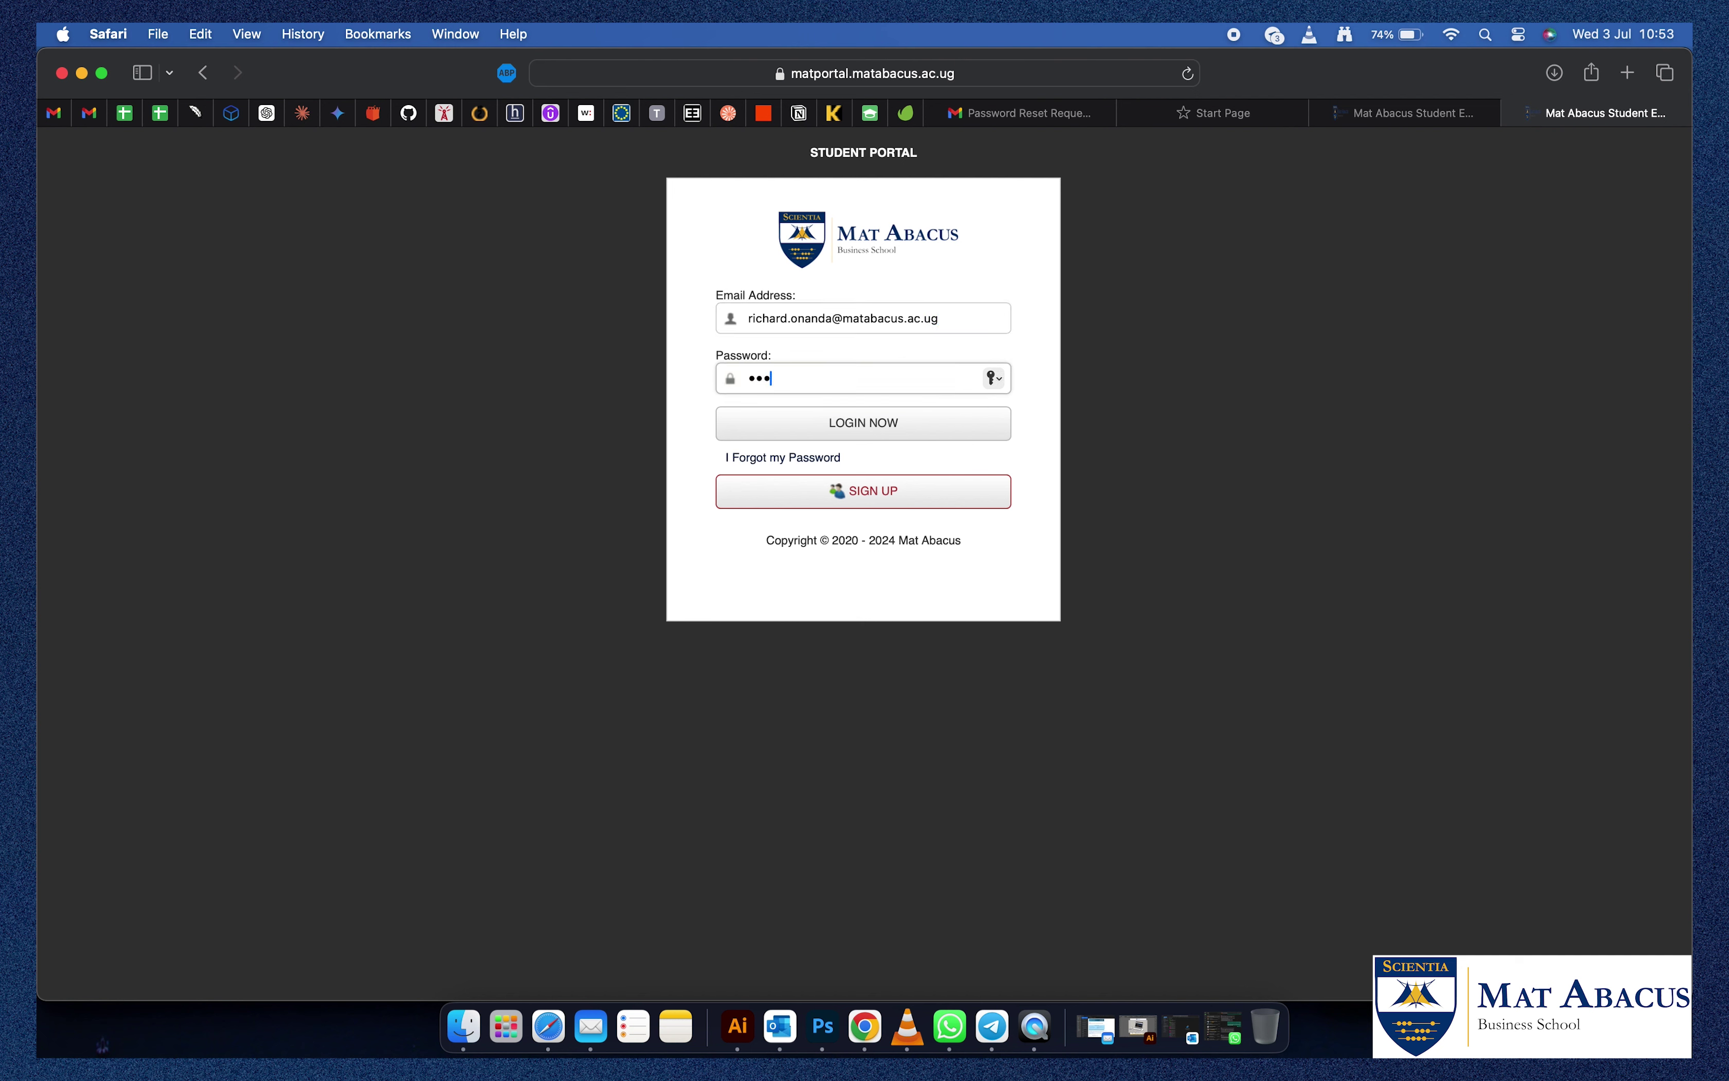
text(**)
key(BackSpace)
key(BackSpace)
key(BackSpace)
key(BackSpace)
key(BackSpace)
key(BackSpace)
key(BackSpace)
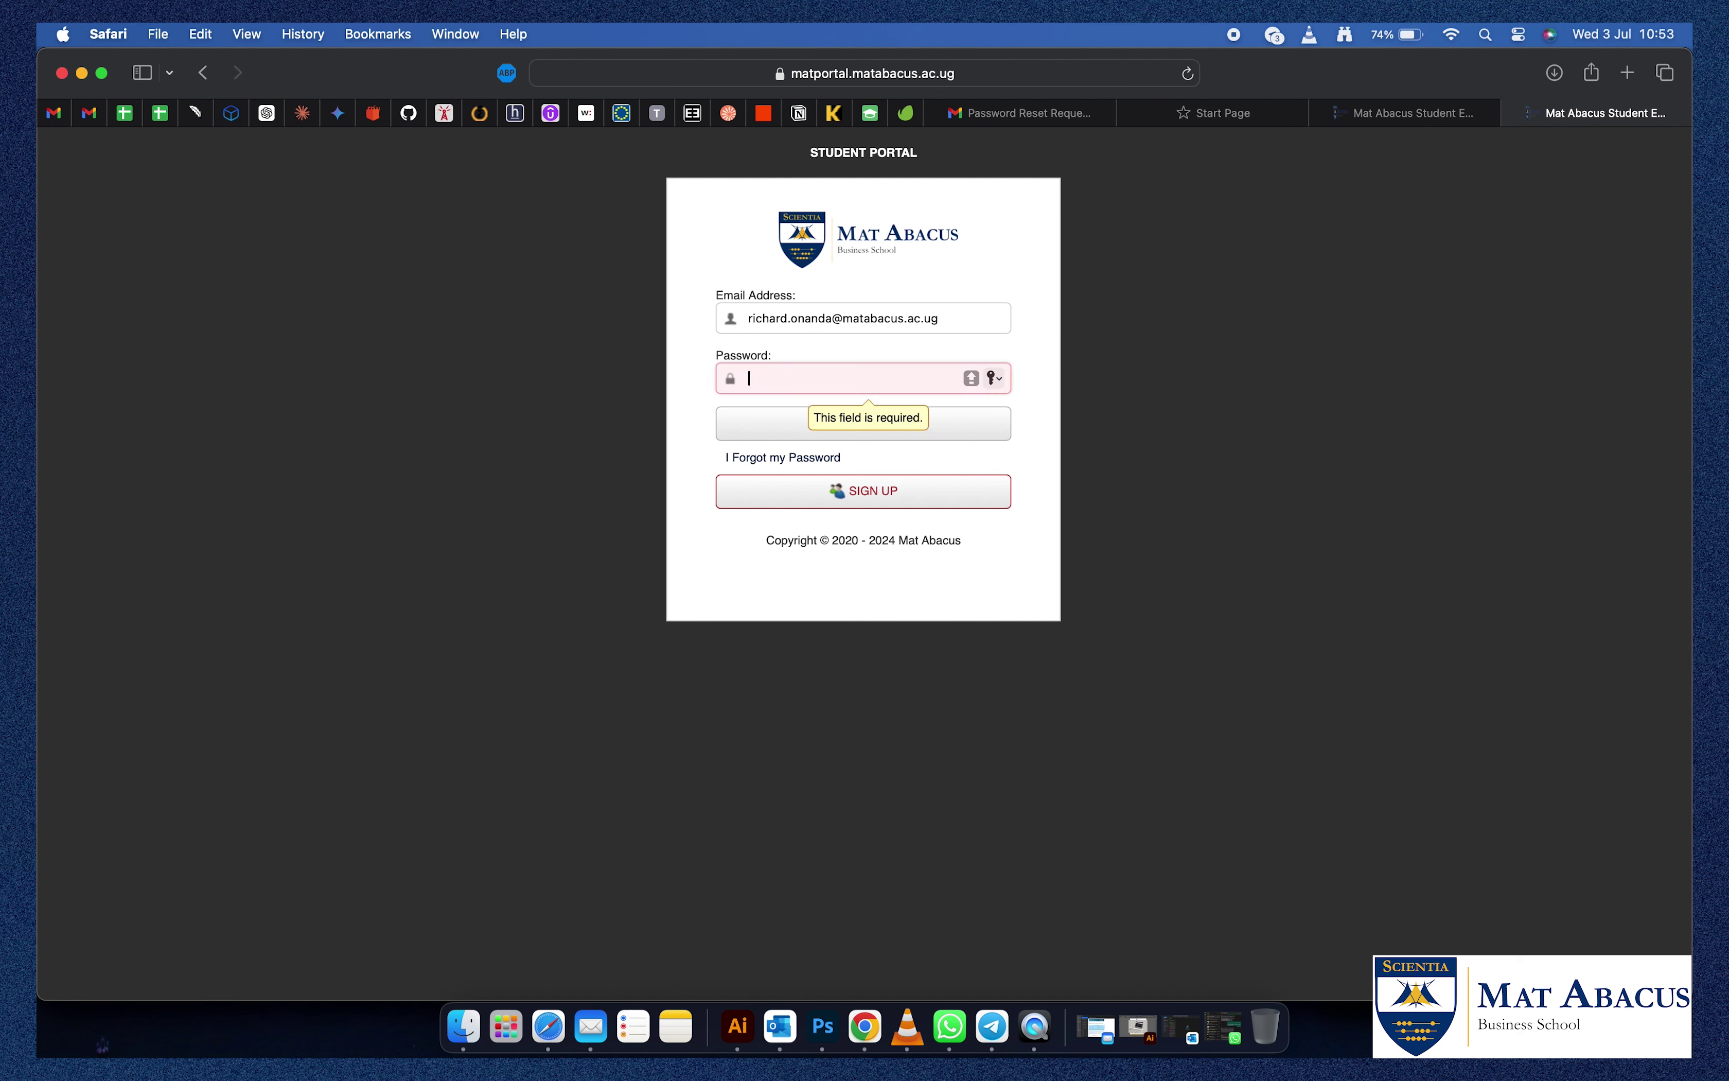
key(Escape)
key(Caps_Lock)
text(*******)
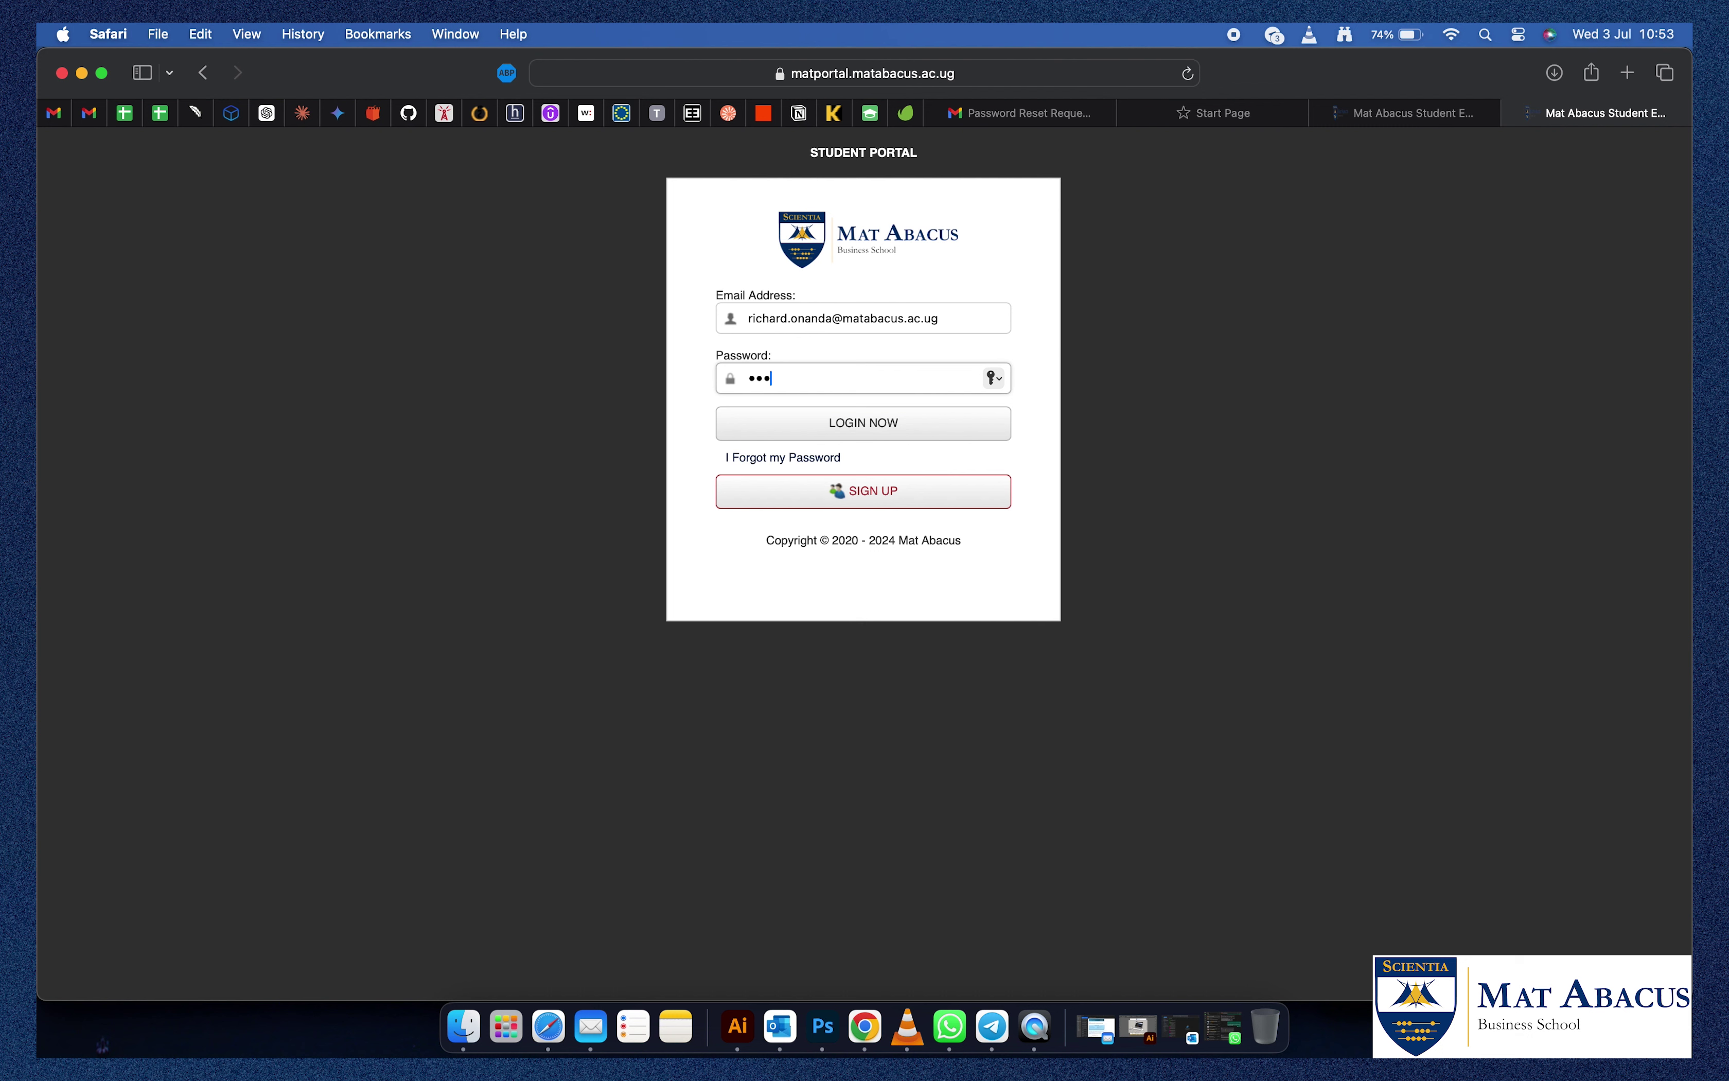
text(**)
Log in, open My Courses, and start a new course enrollment.
click(860, 428)
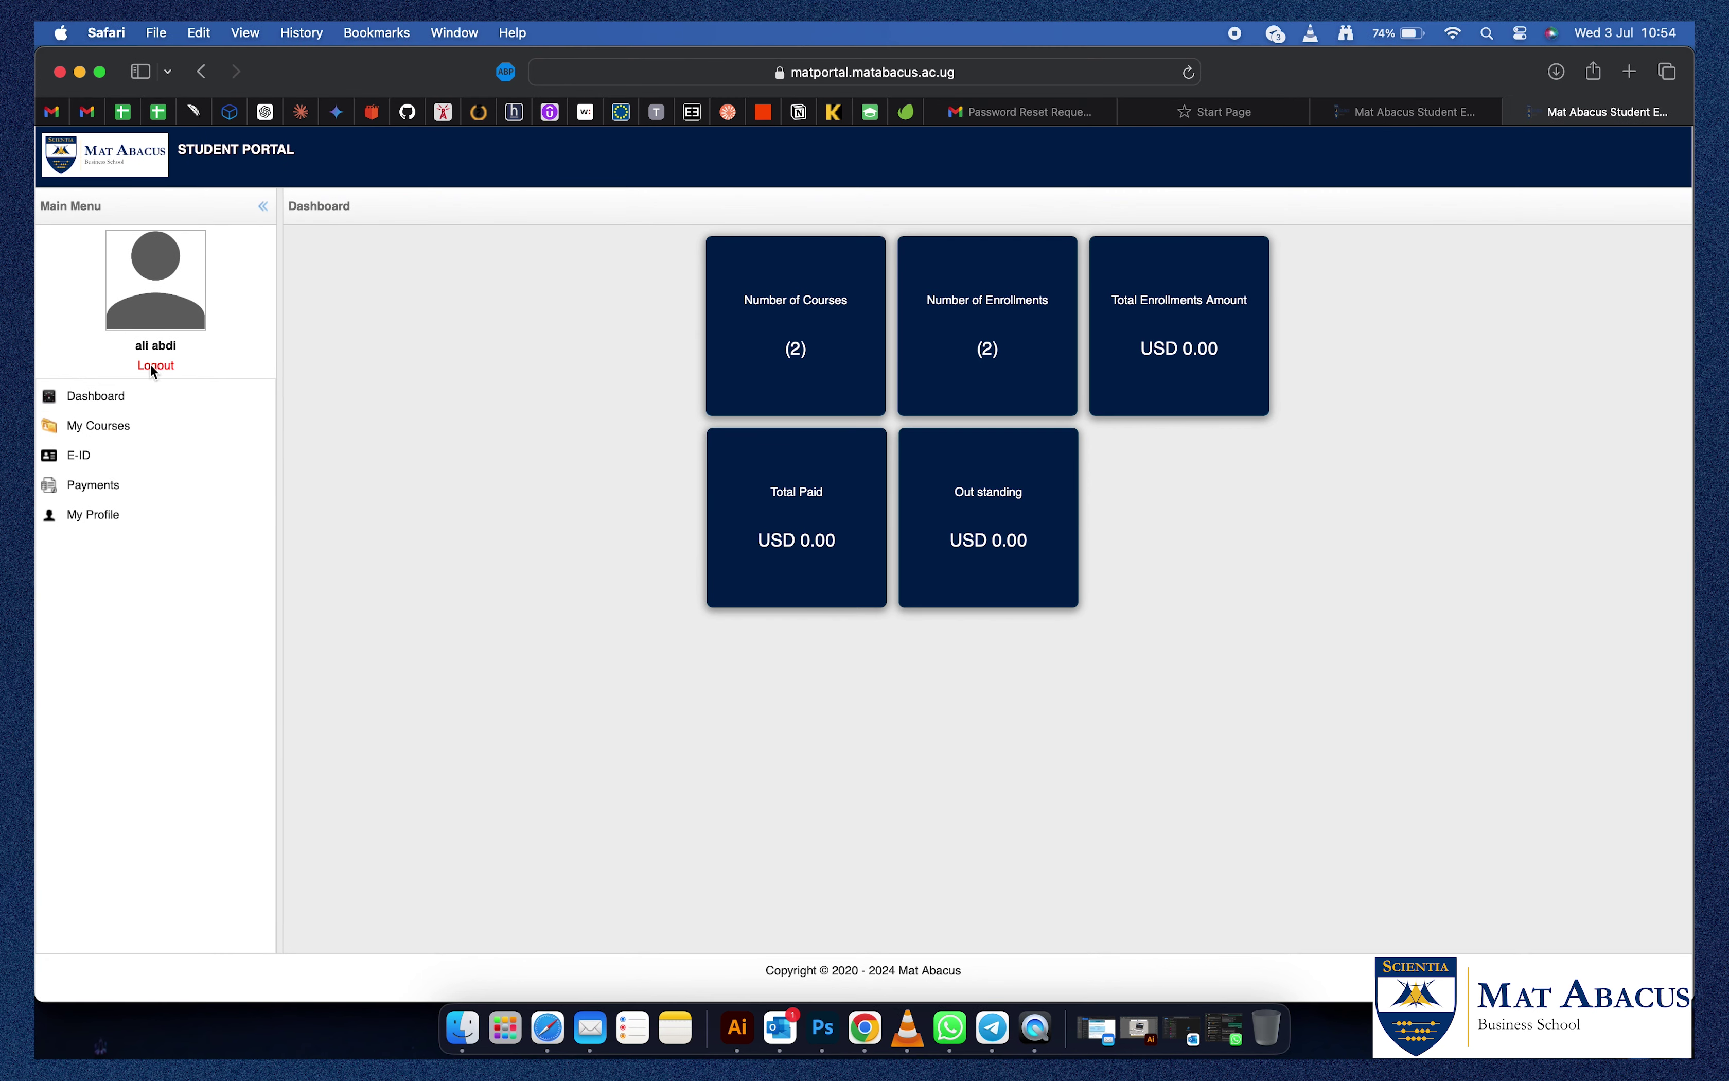
drag(125, 433, 96, 431)
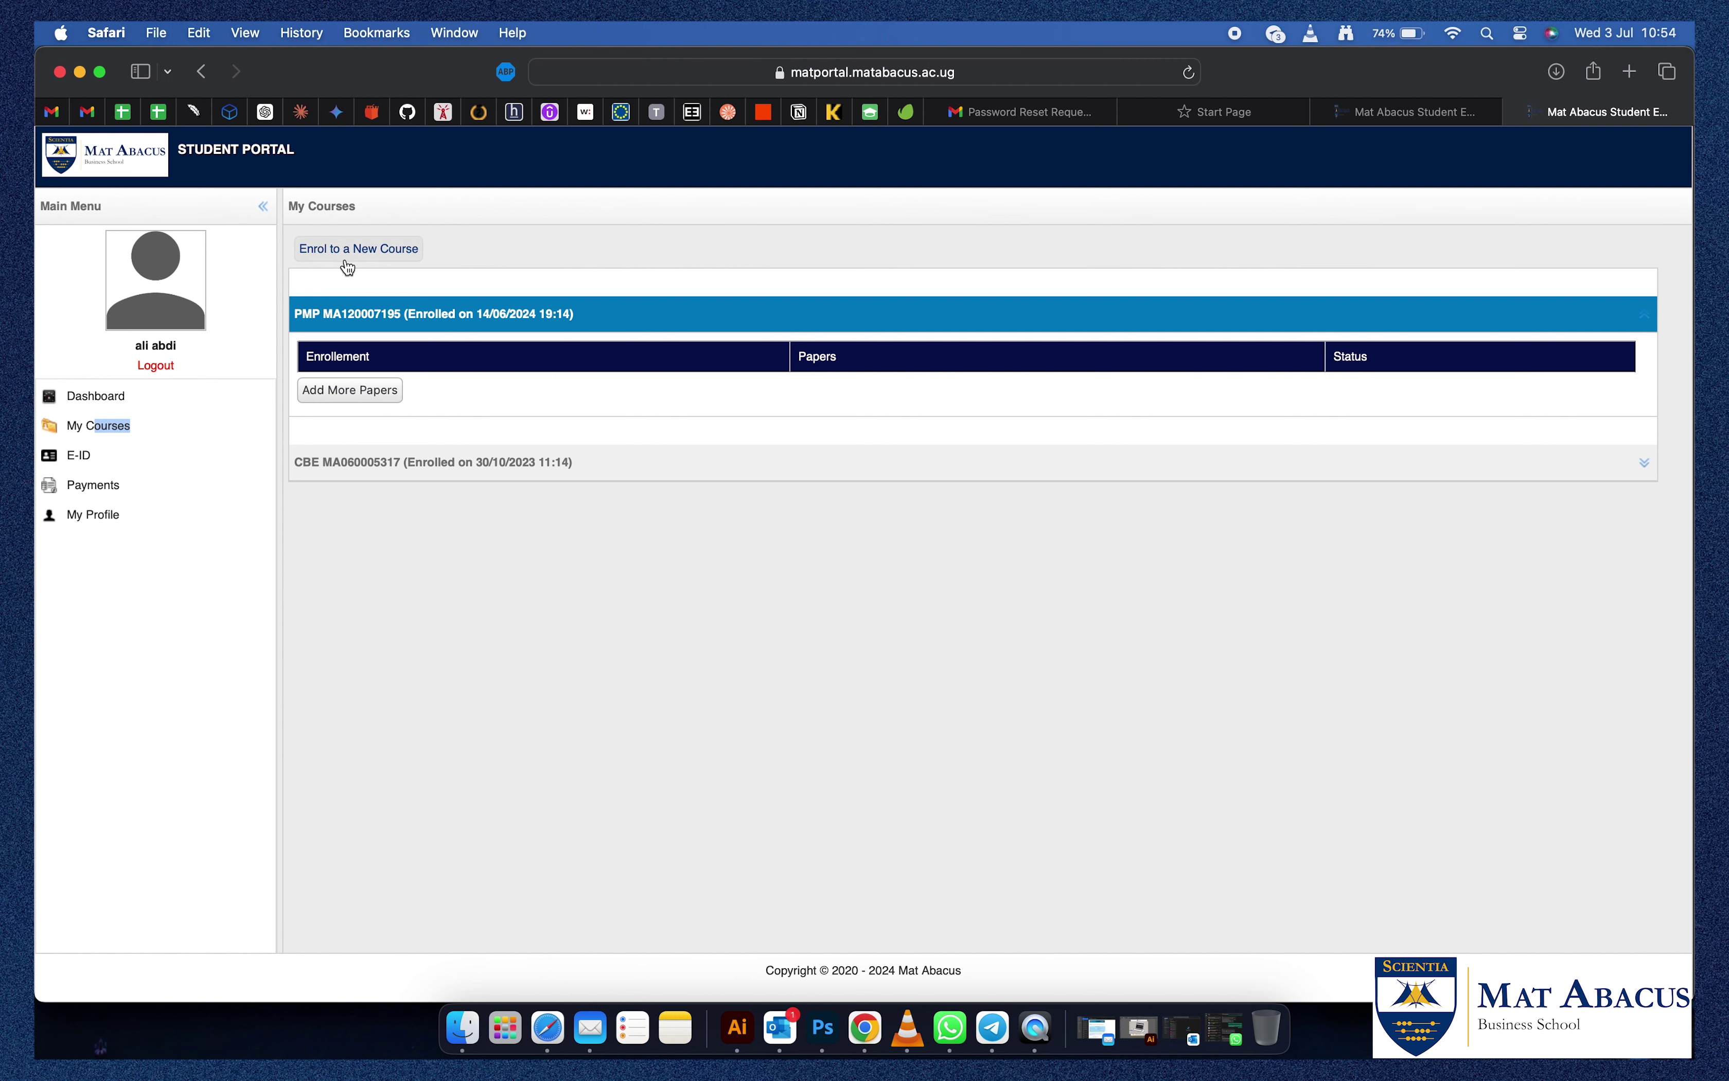
click(350, 390)
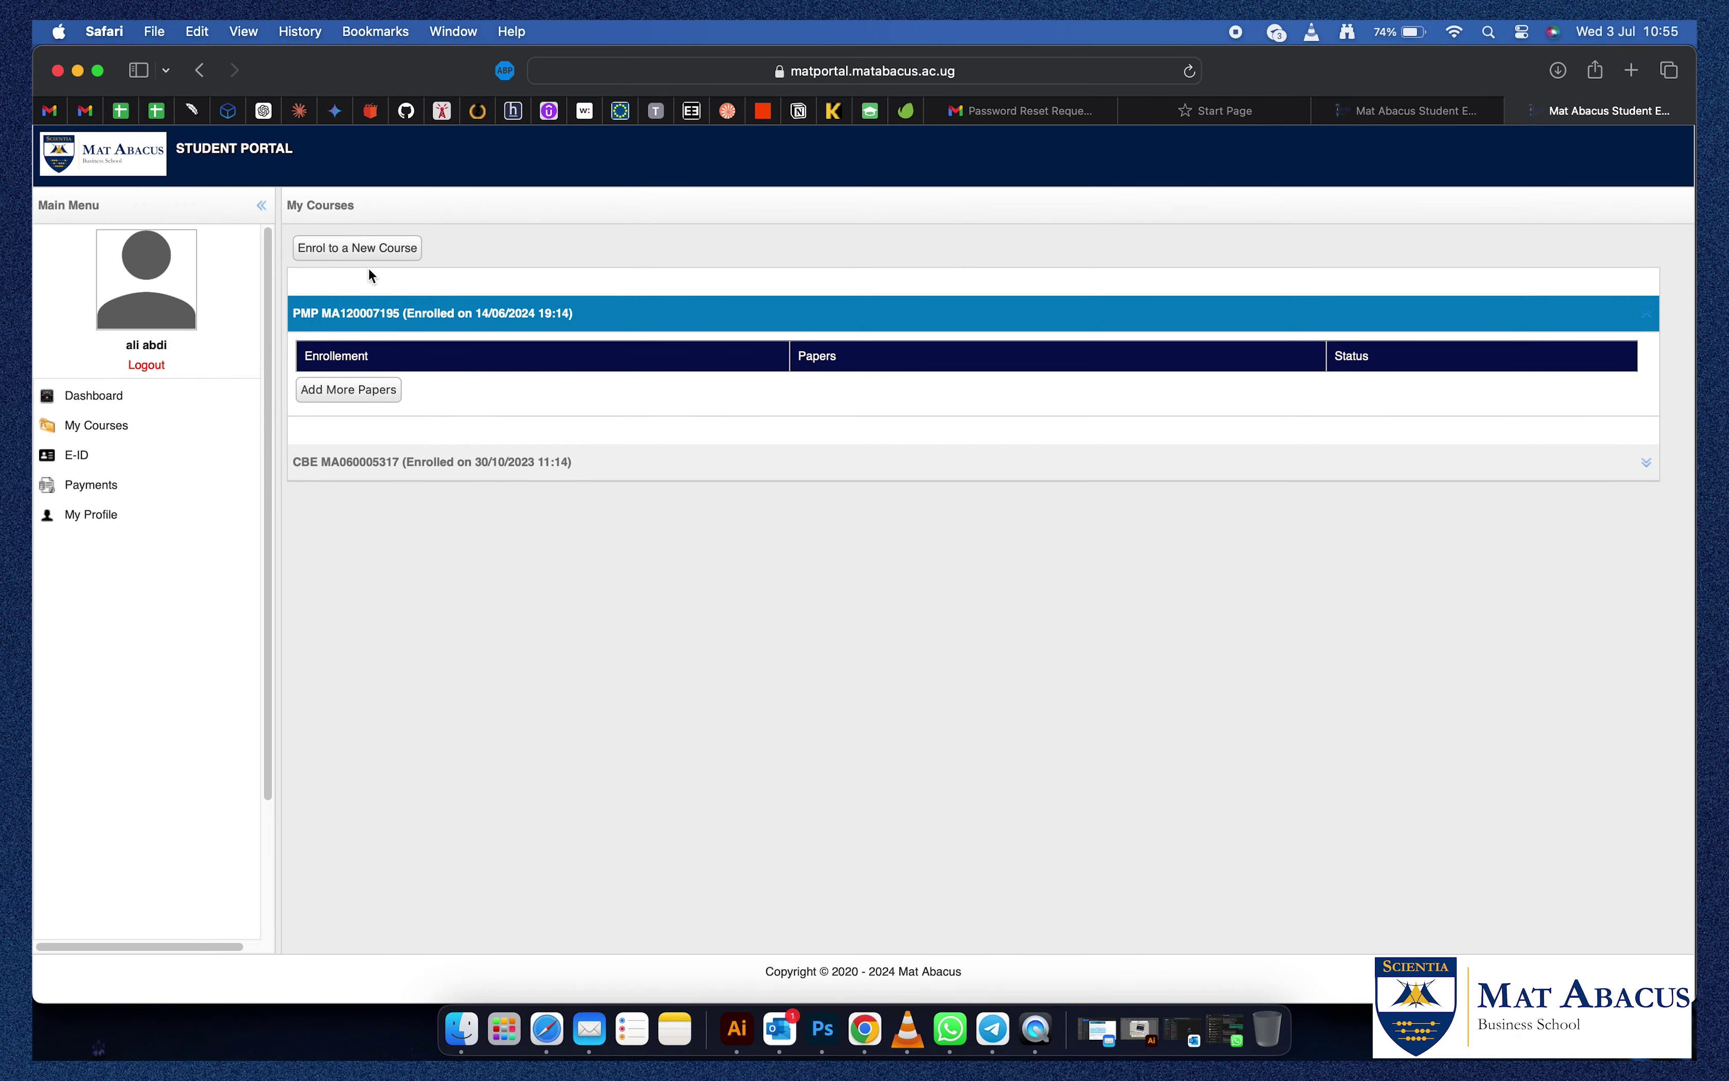
click(344, 250)
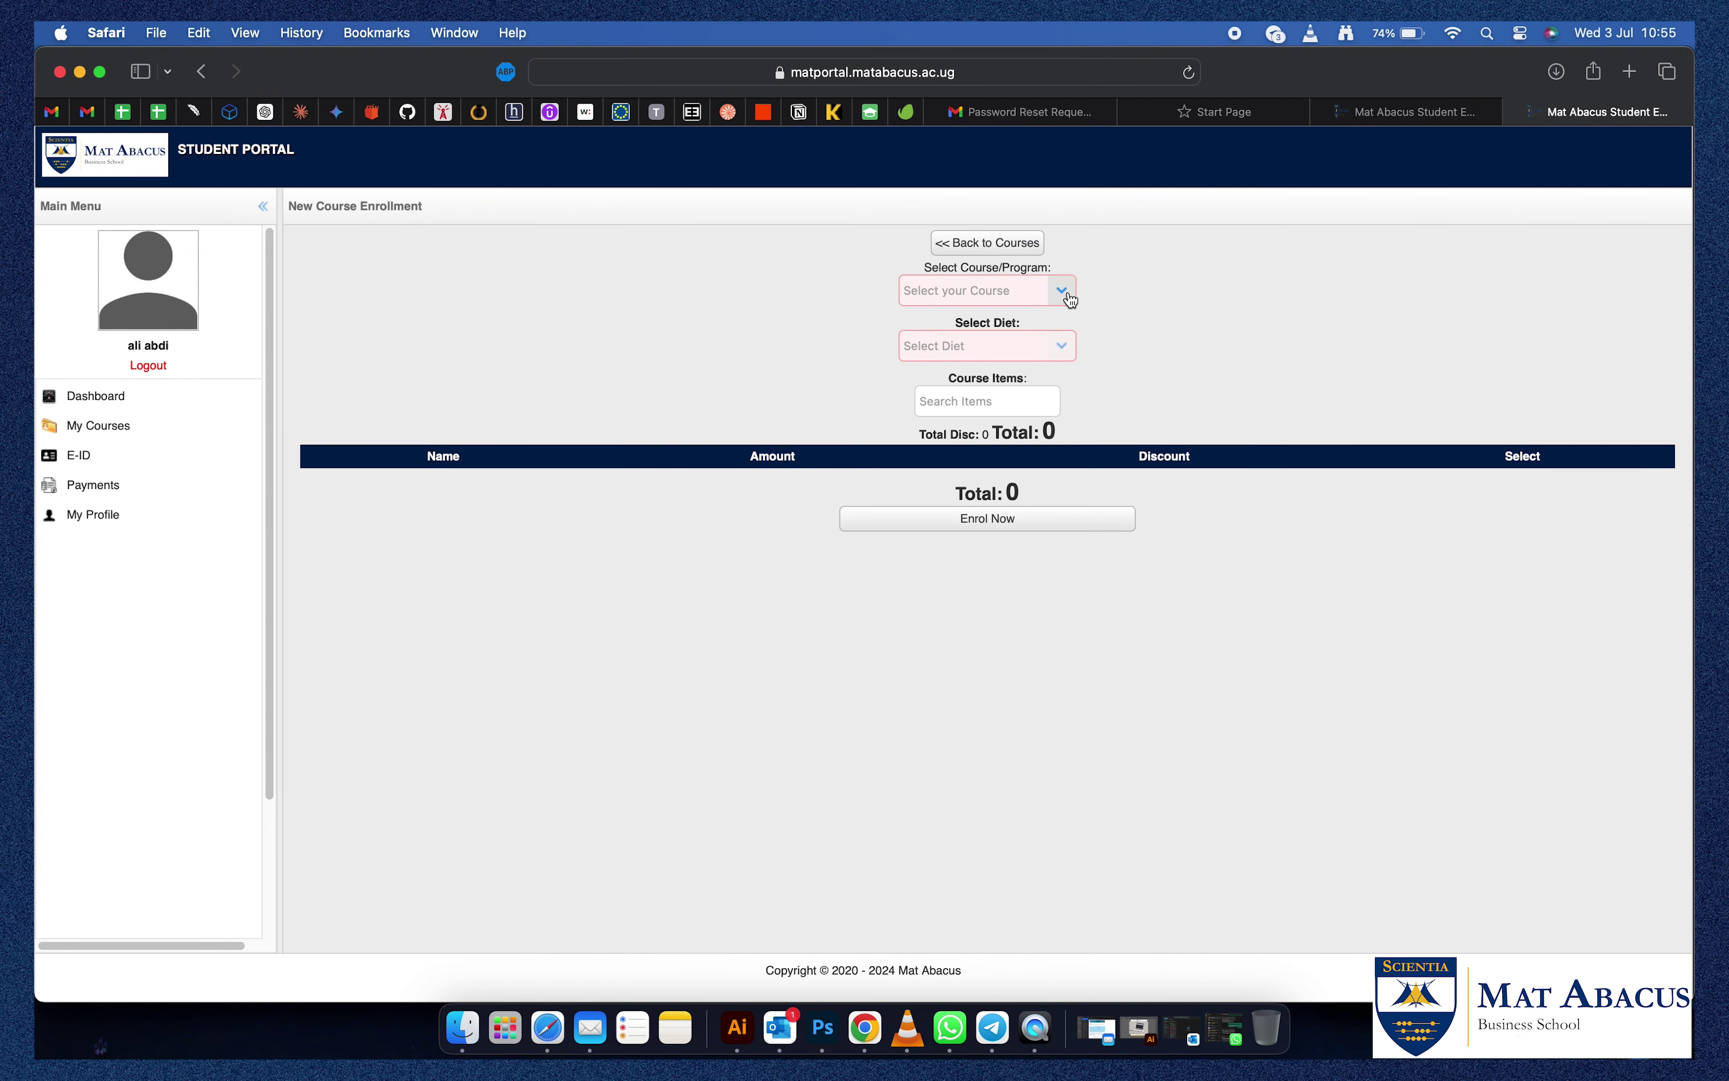
Select course MA02: Certified Public Accountant with the CPA (DEC - 2024) diet.
click(1062, 290)
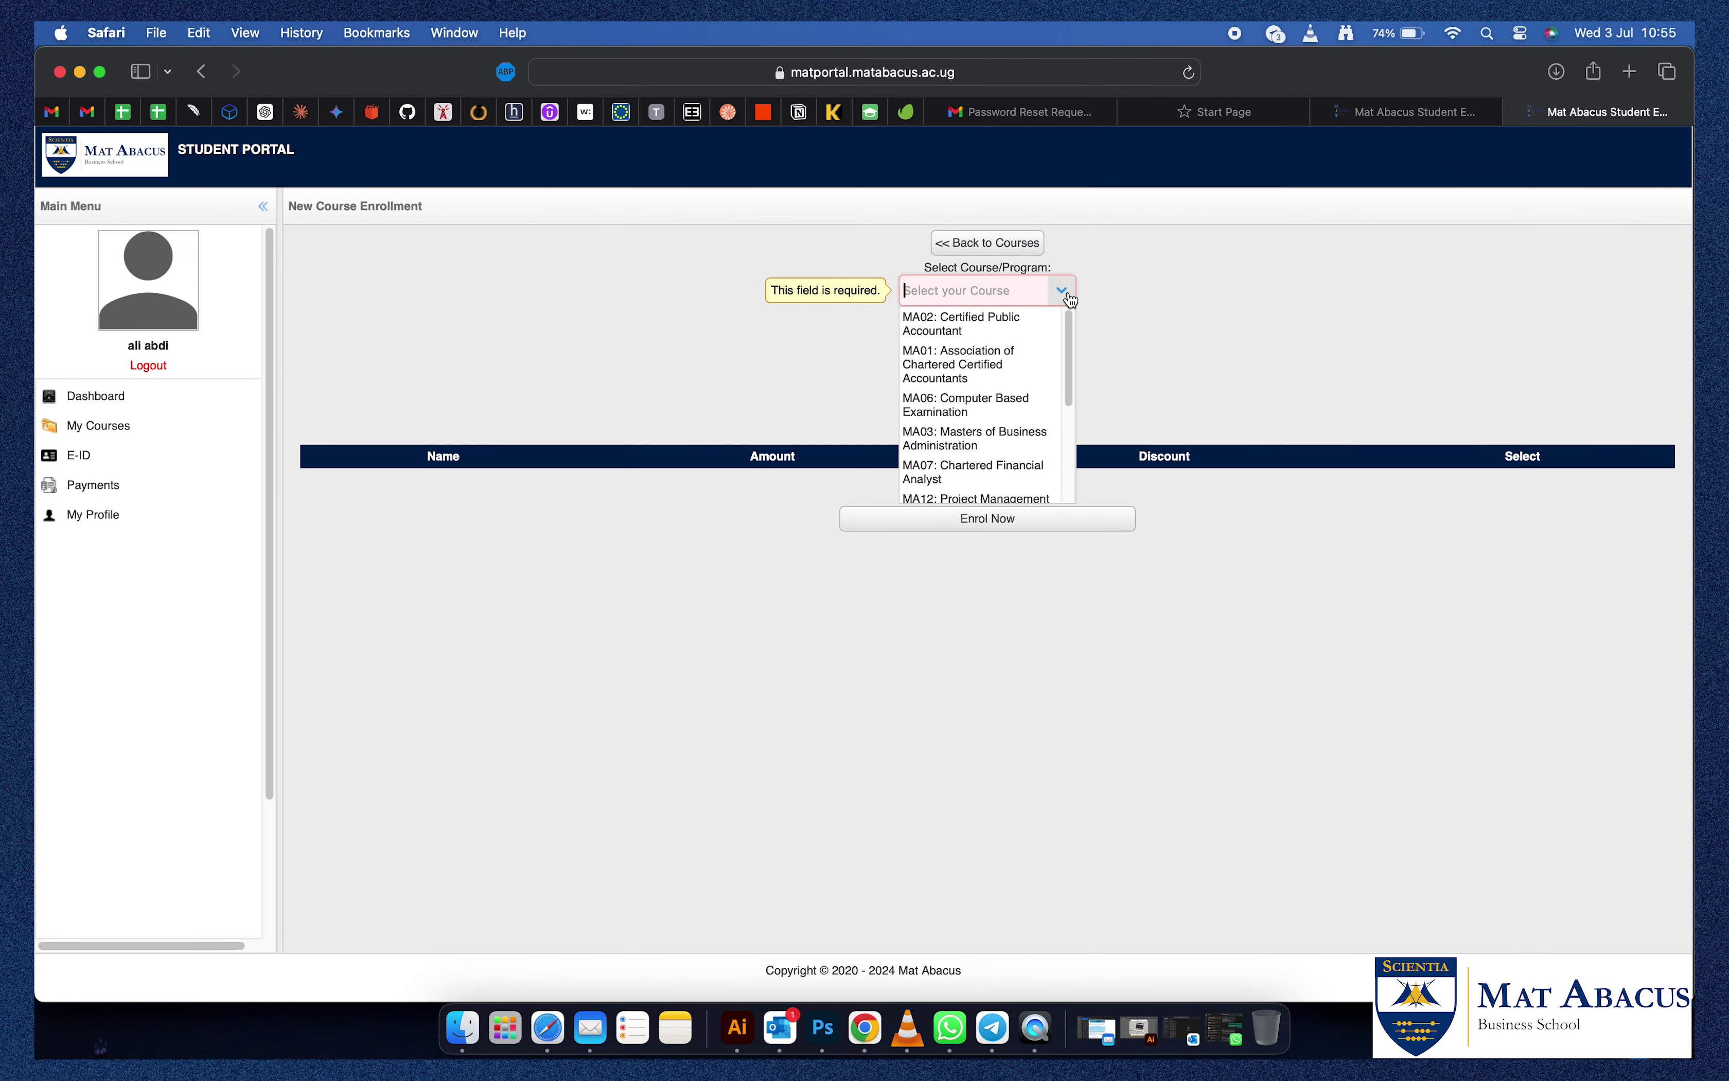
click(981, 330)
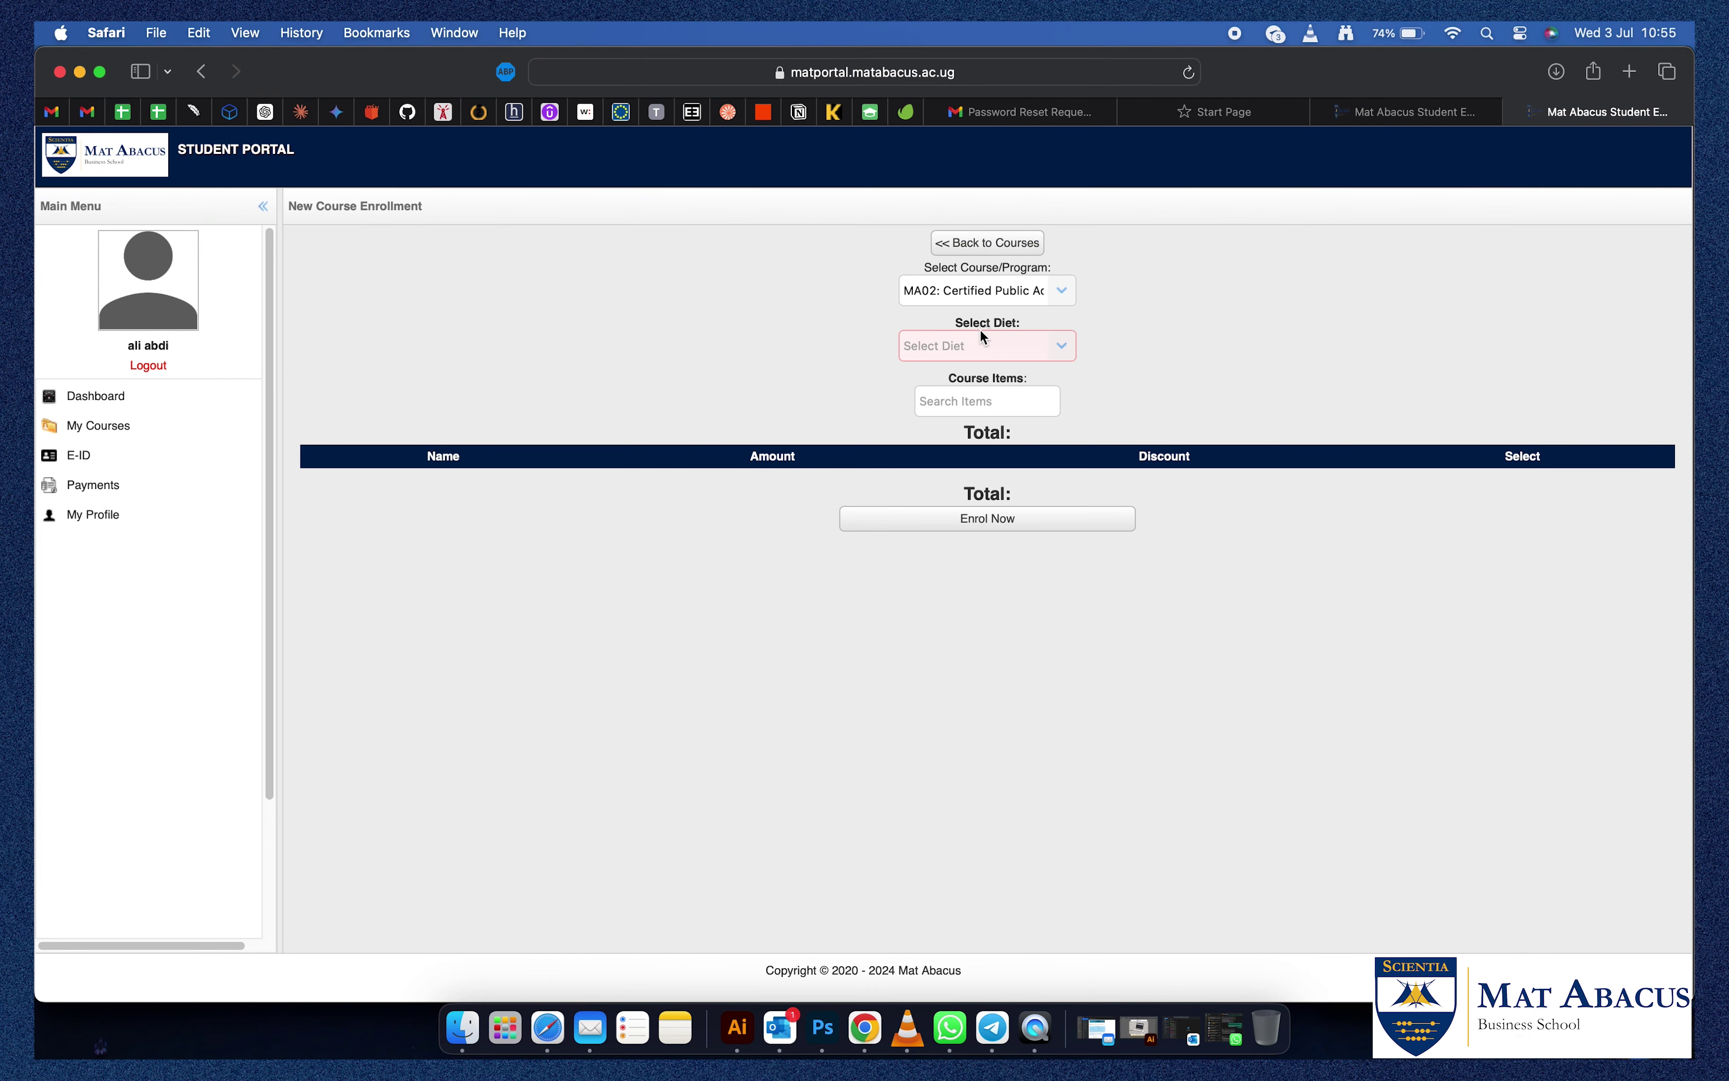
click(1058, 347)
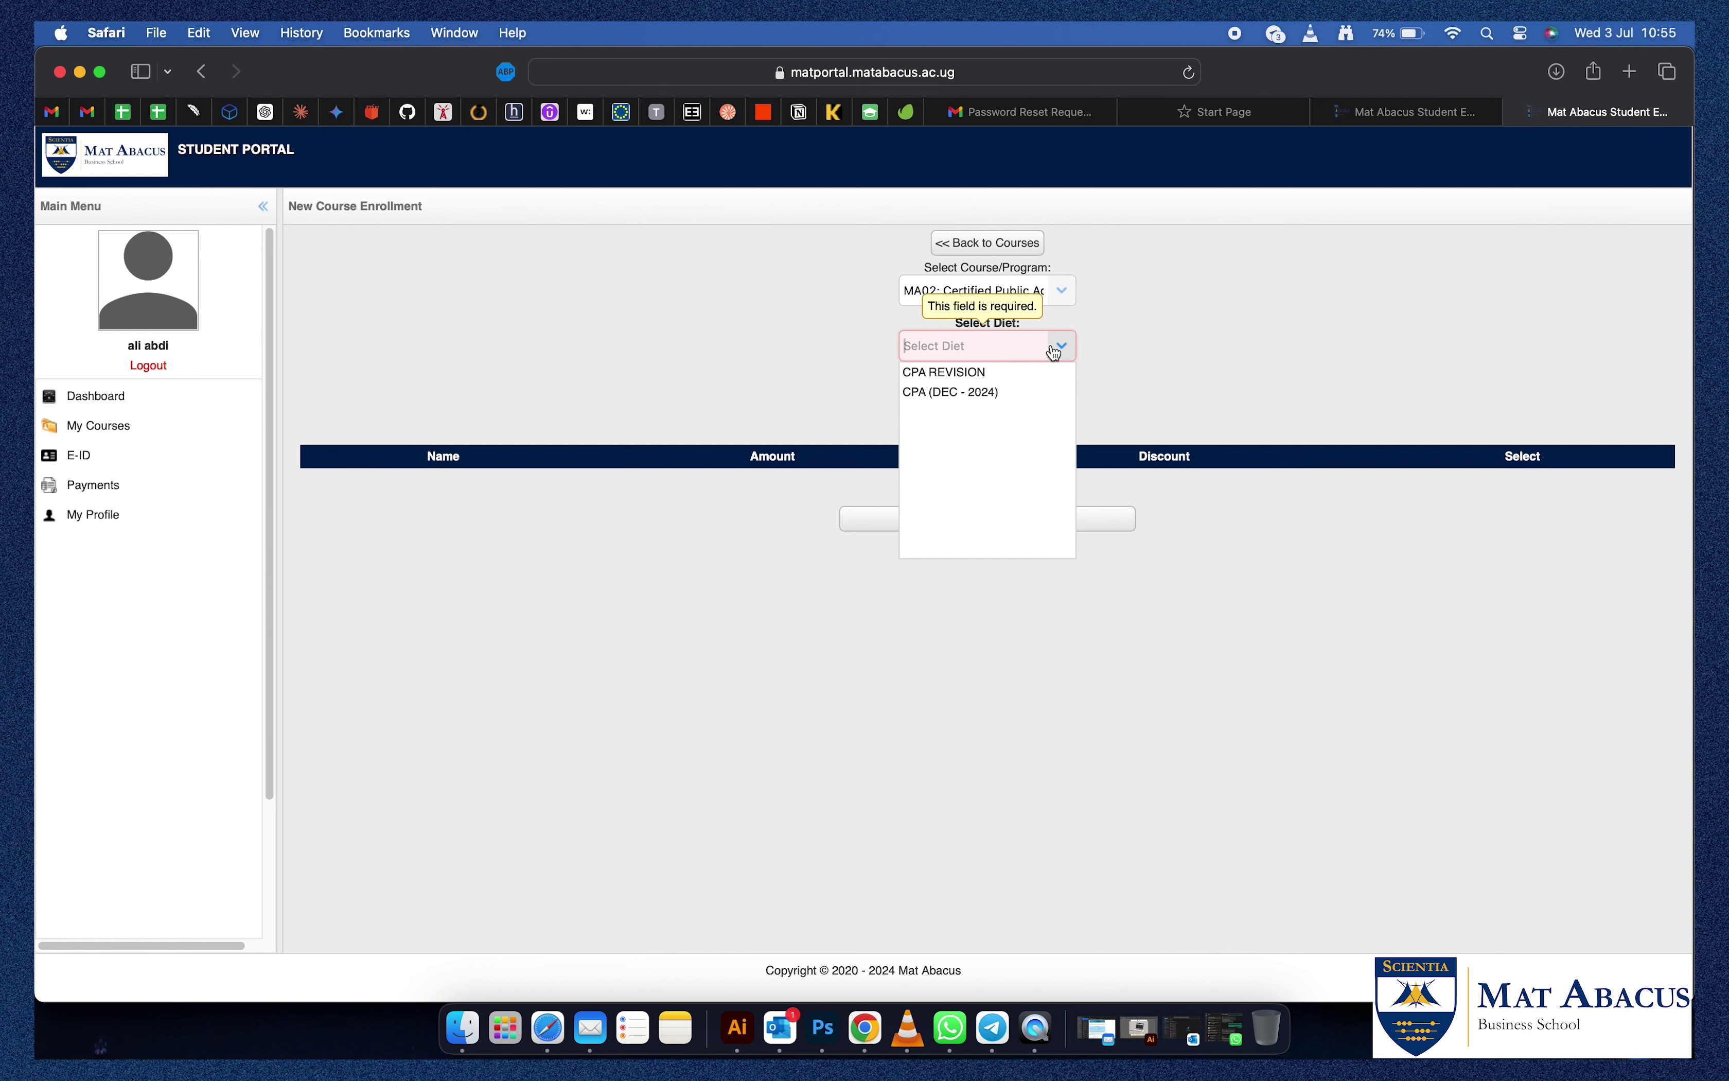
click(1016, 389)
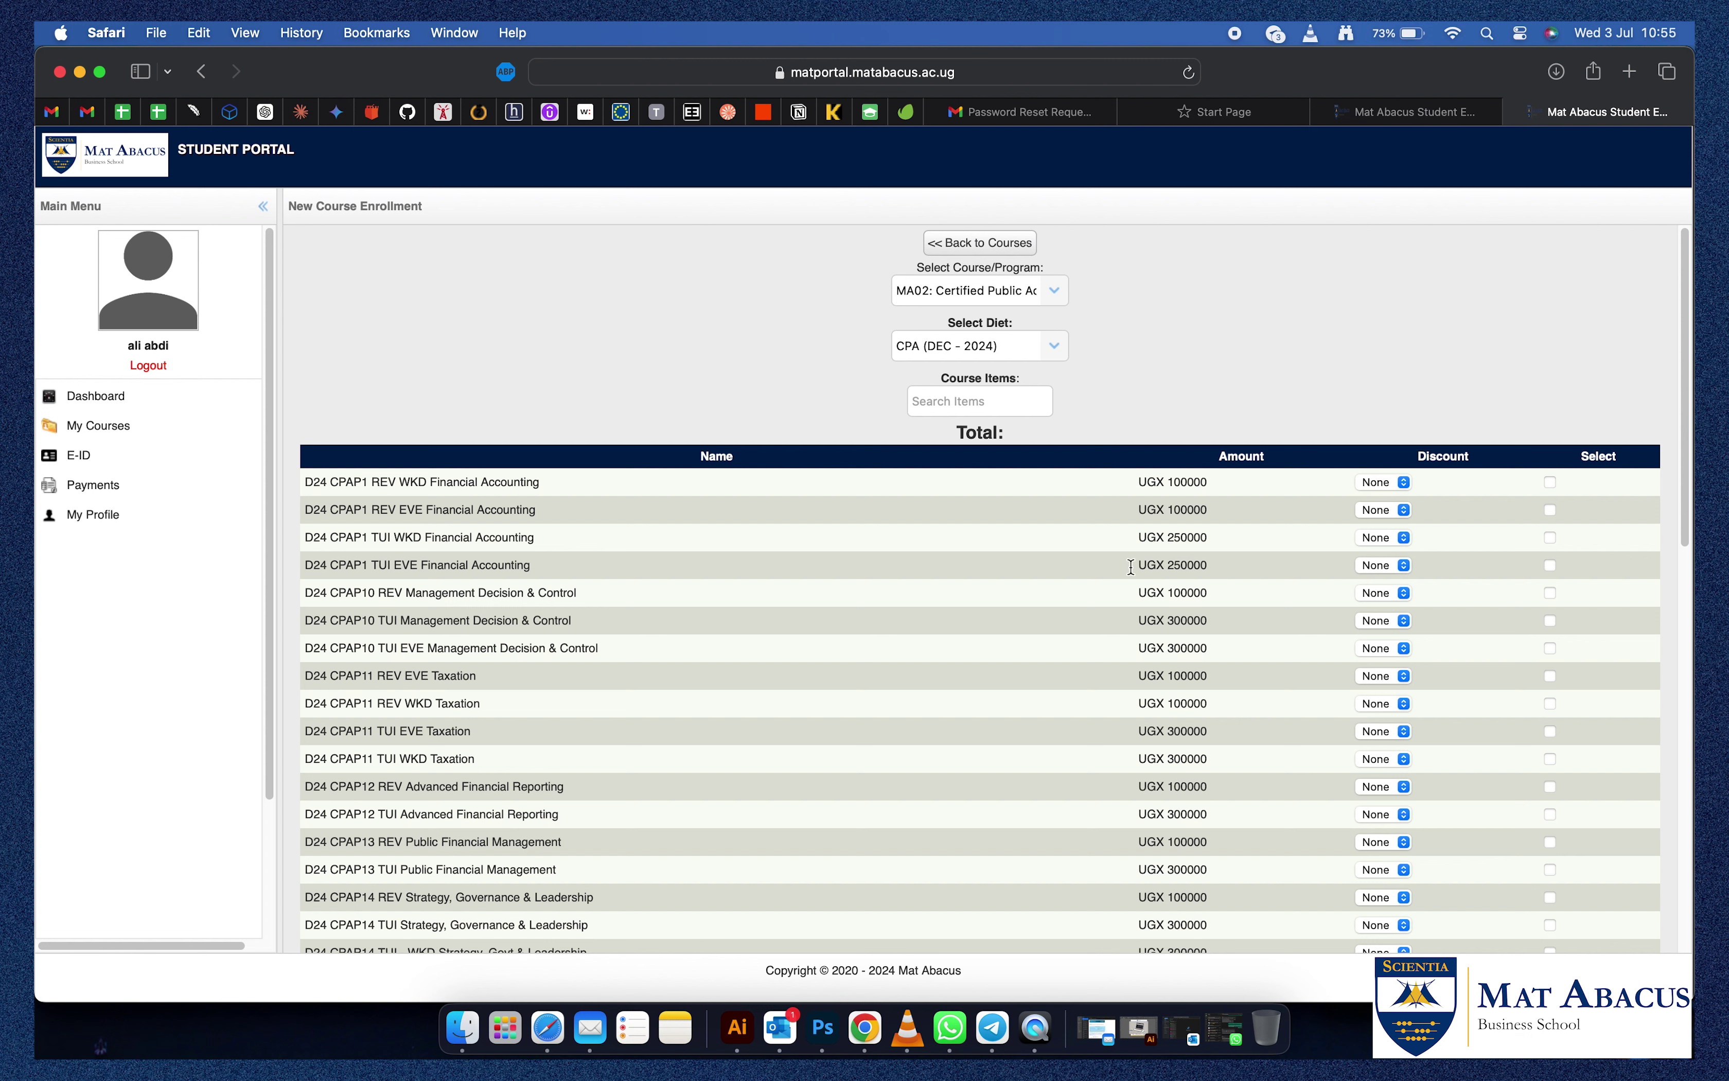
Tick the CPAP1 Financial Accounting and CPAP3 Quantitative Tecniques papers.
click(1550, 564)
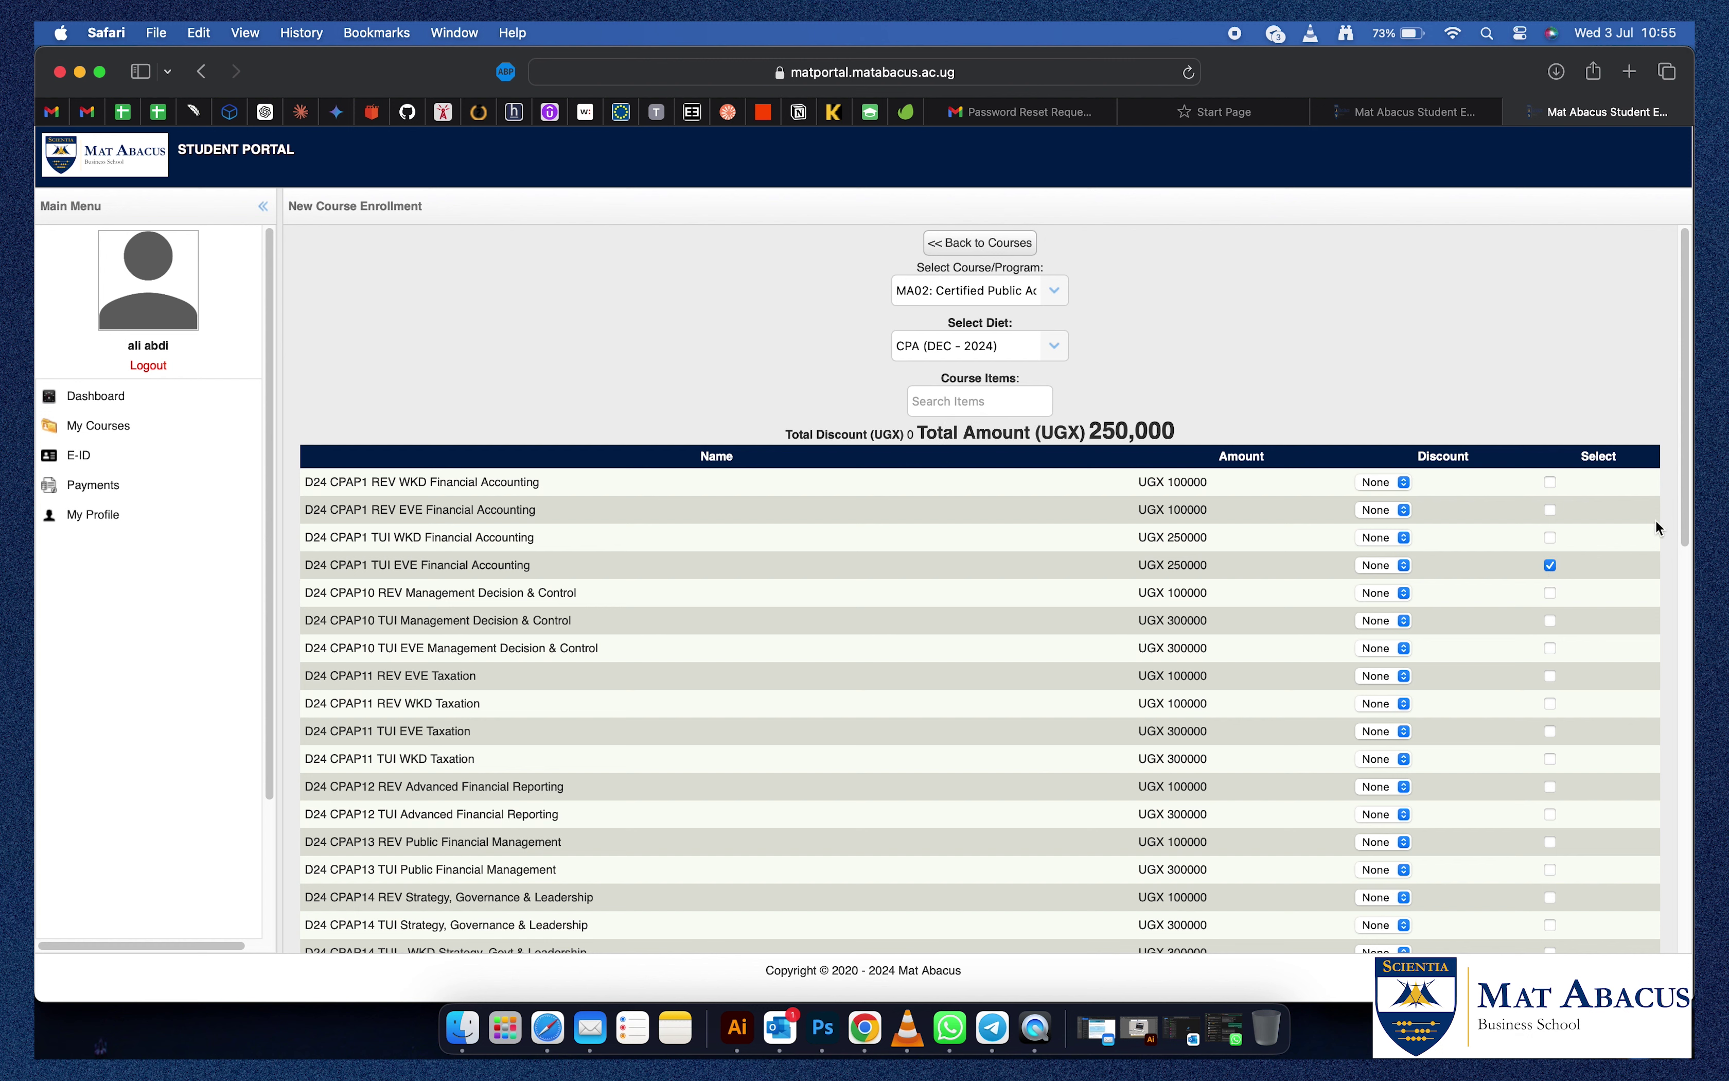
drag(1690, 525, 1692, 636)
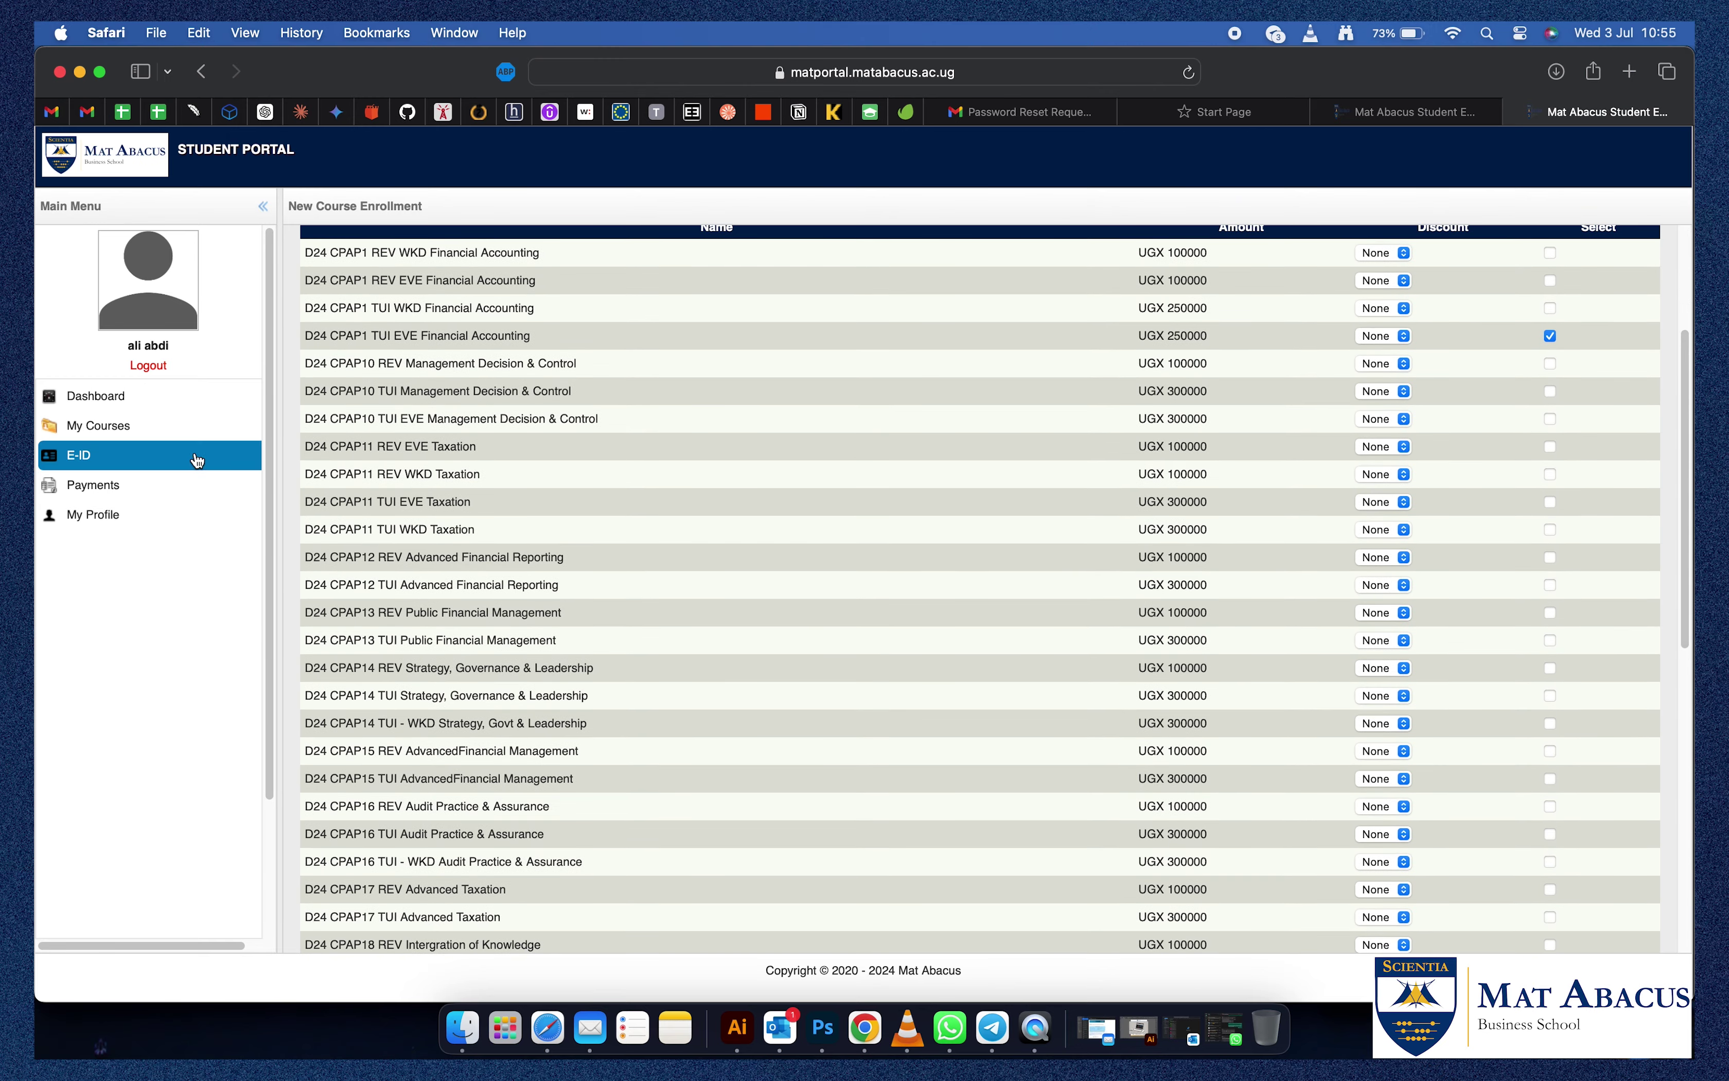
scroll(493, 533, up, 5)
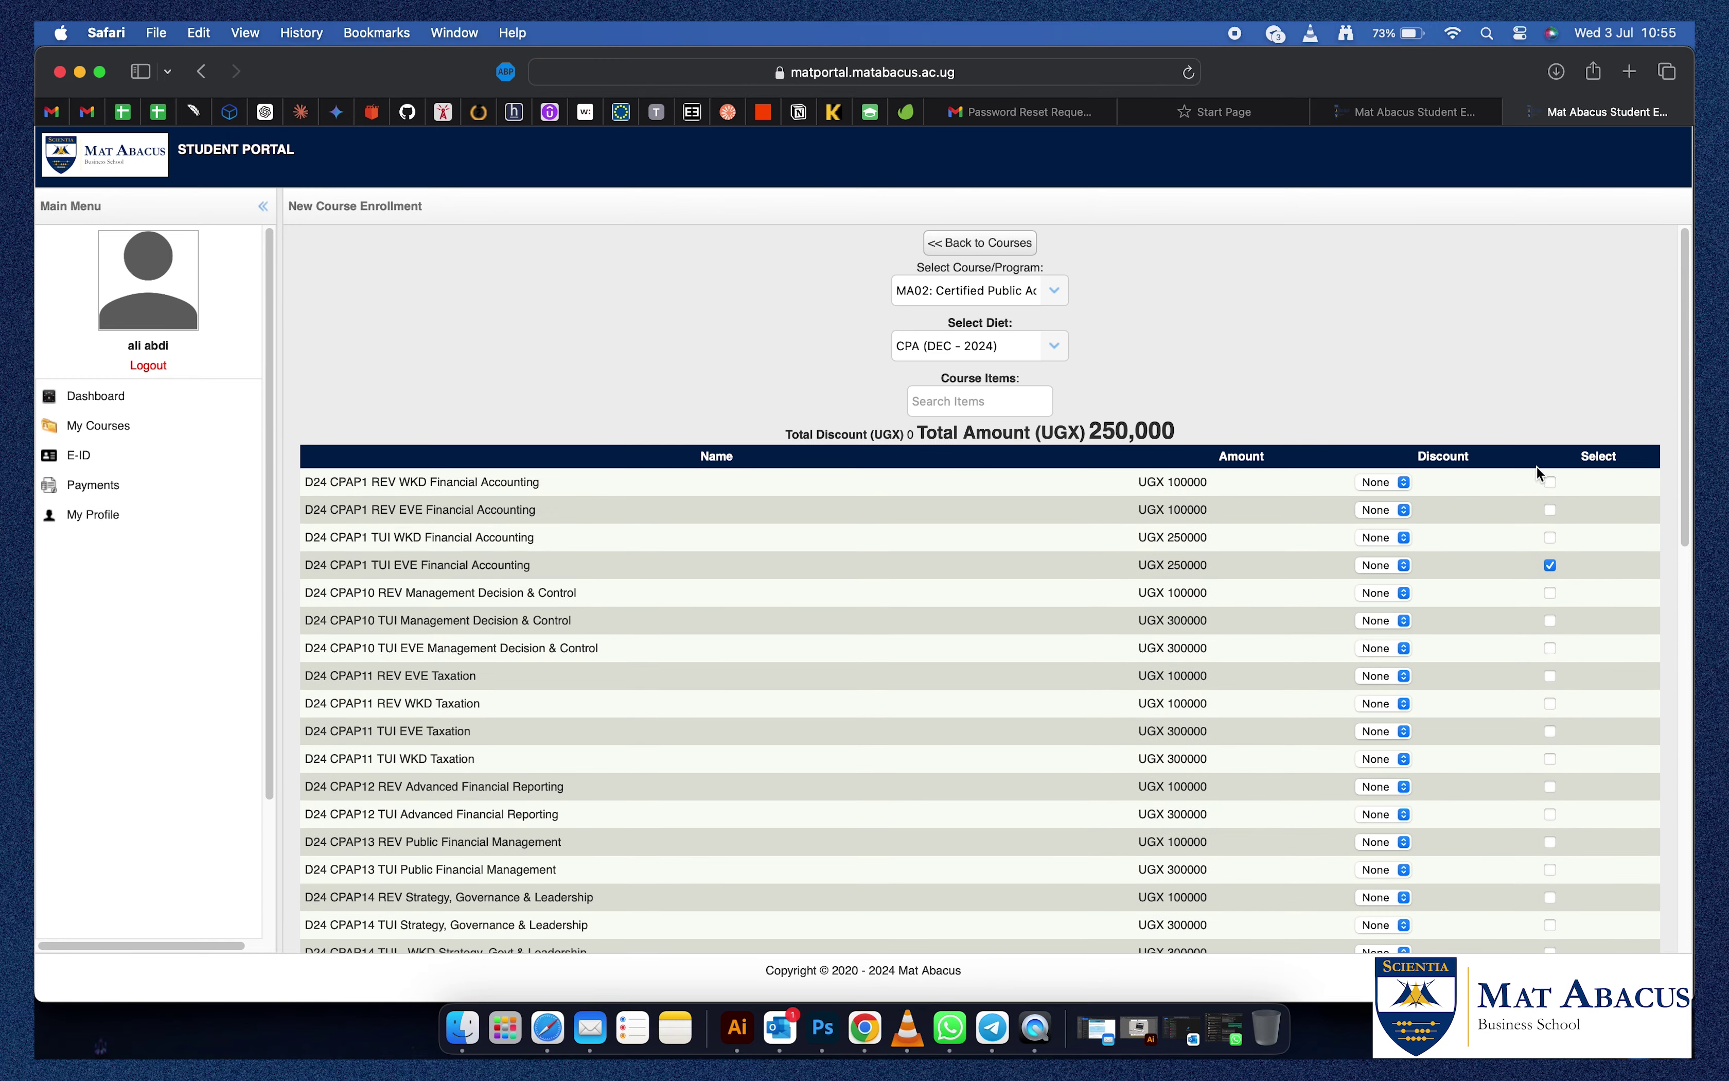
drag(1692, 485, 1693, 684)
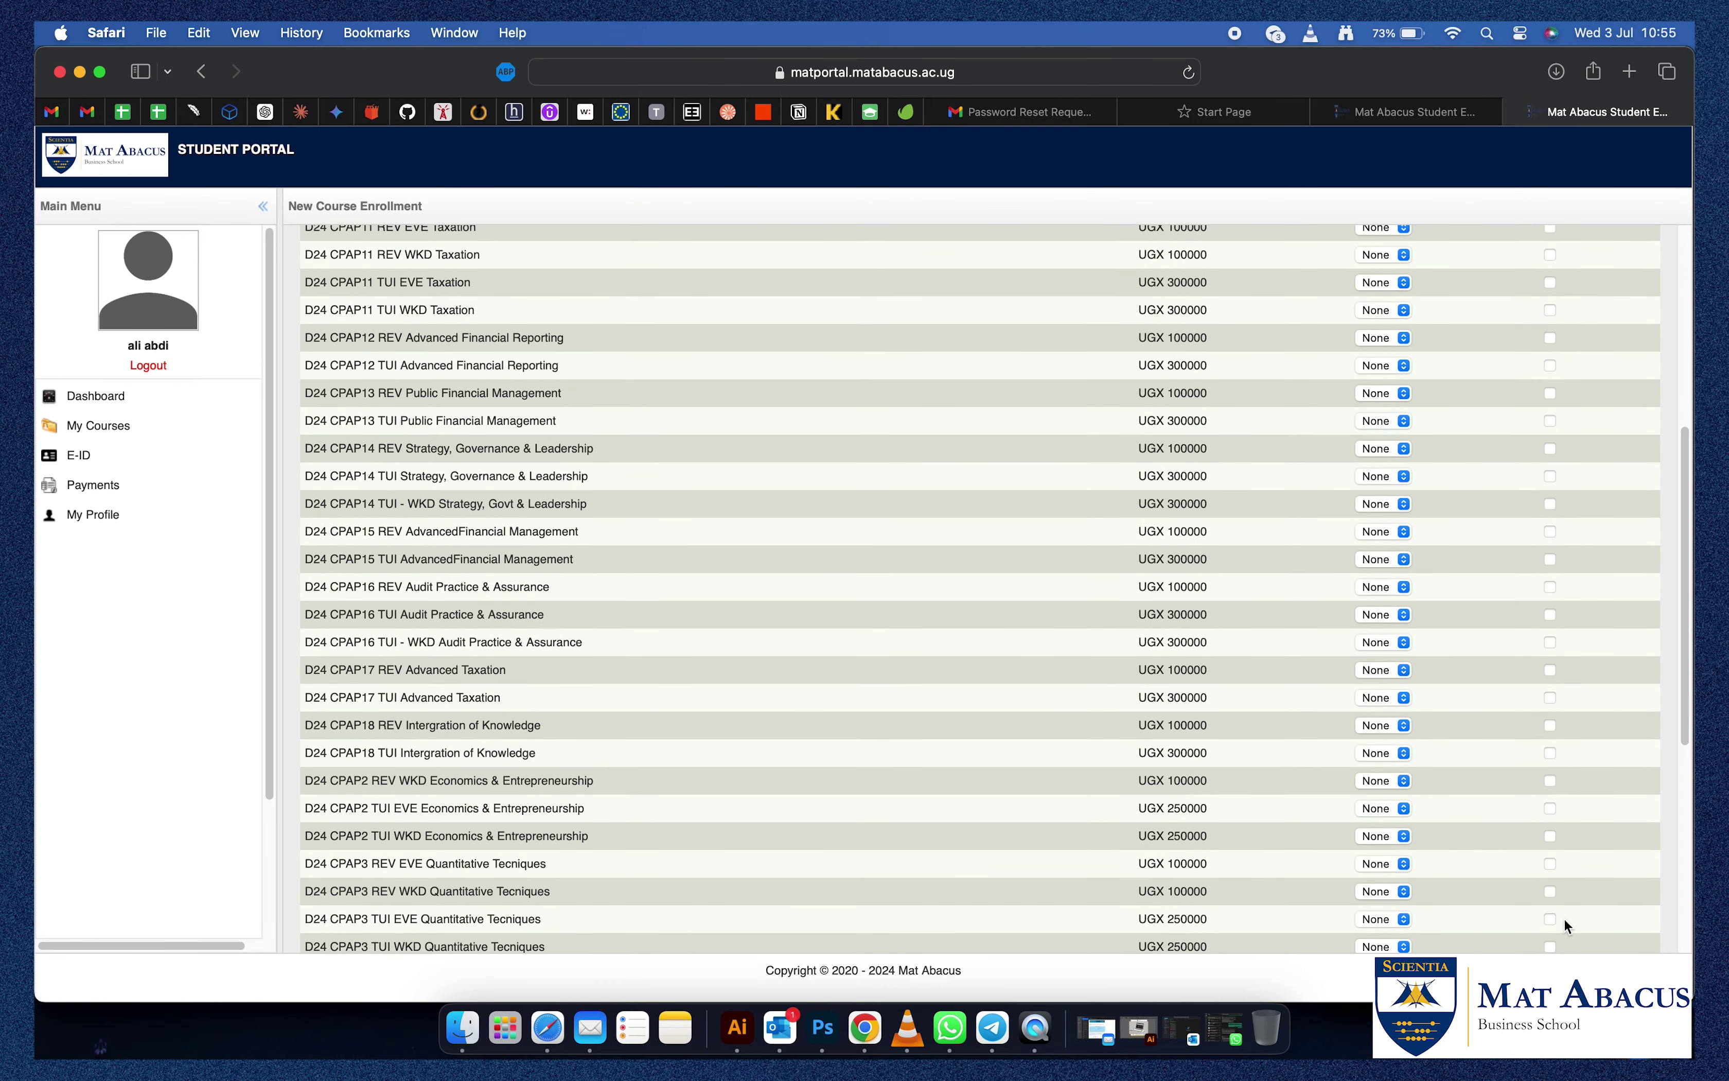
scroll(1691, 788, down, 3)
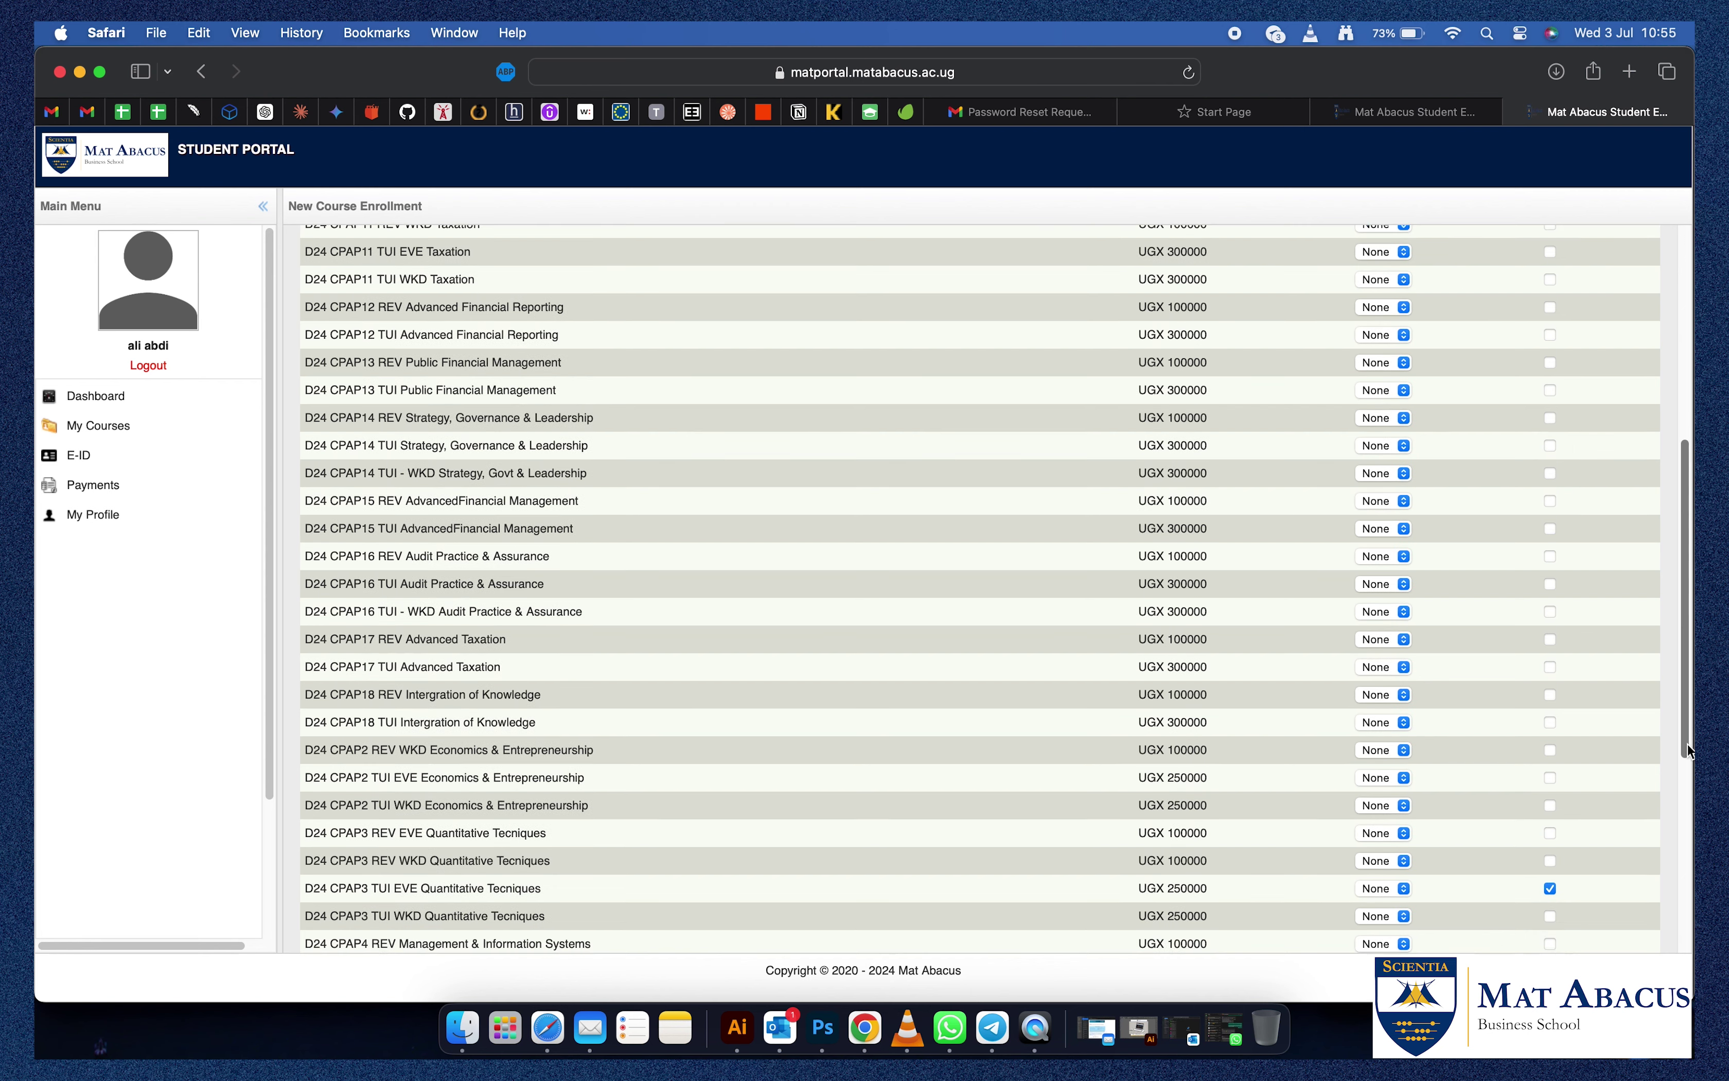
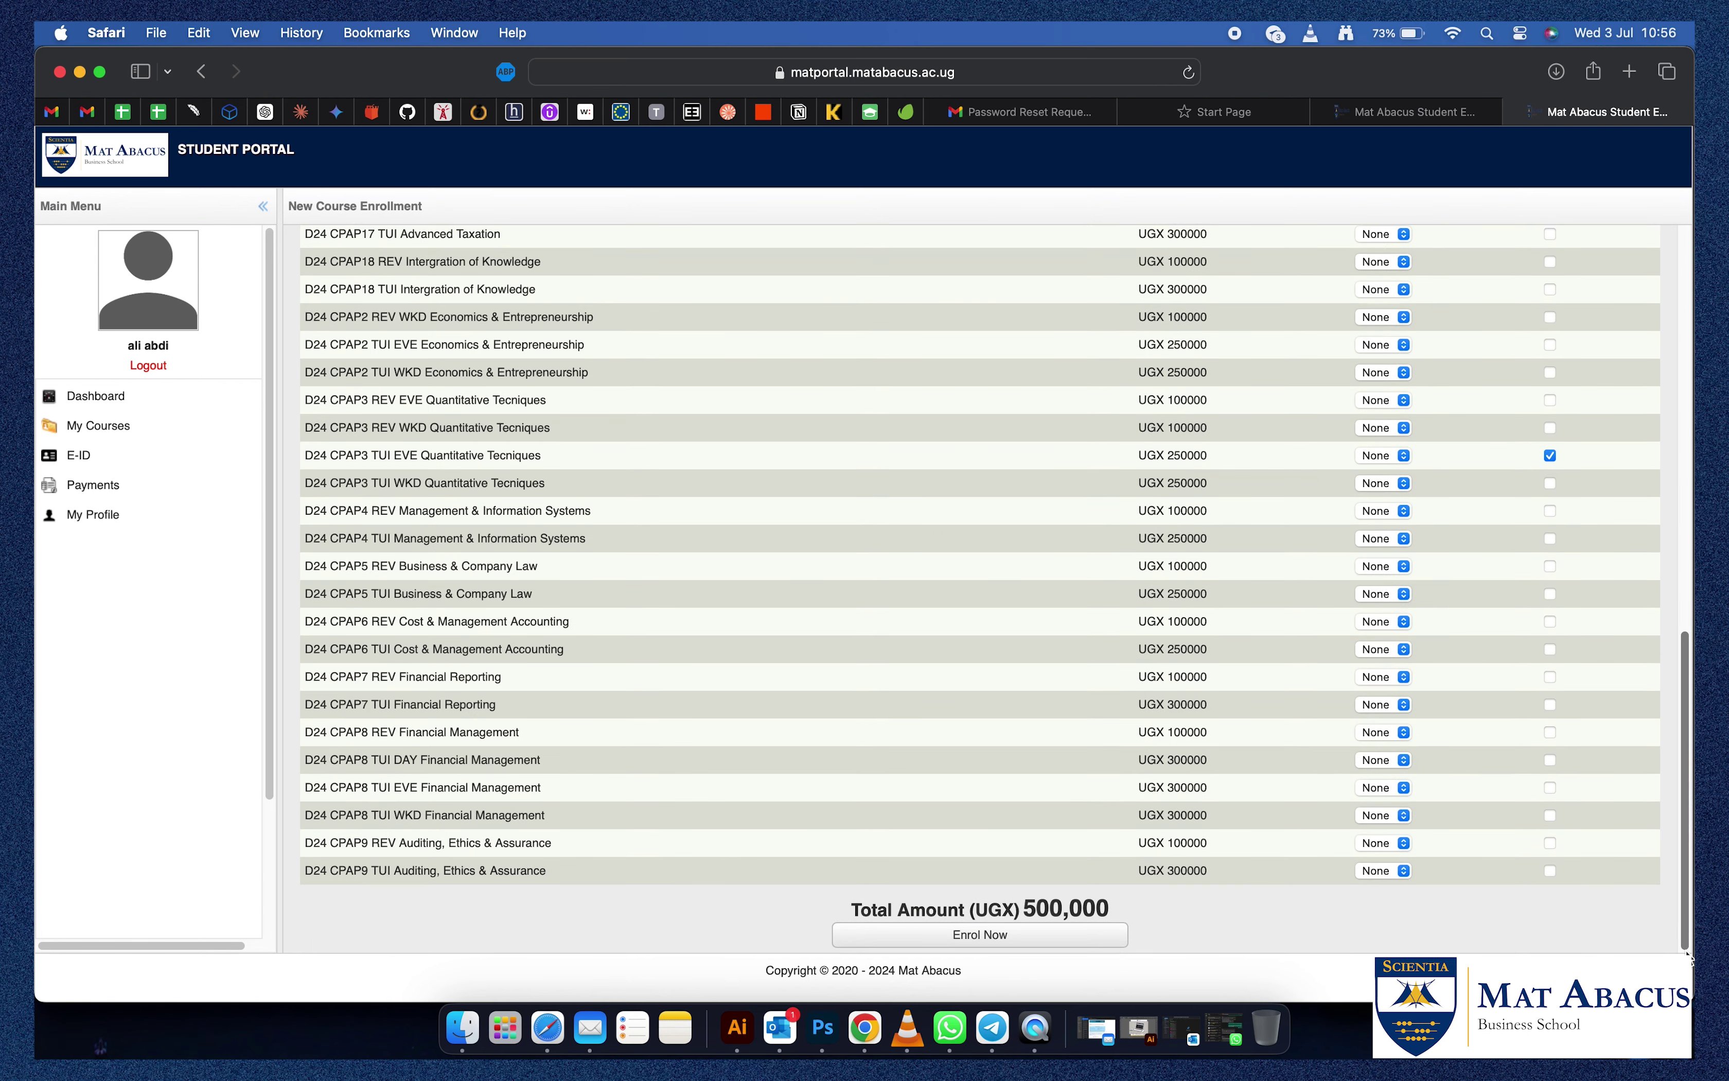
Submit the enrollment for the selected CPA papers, including Quantitative Tecniques, totalling UGX 500,000.
click(988, 942)
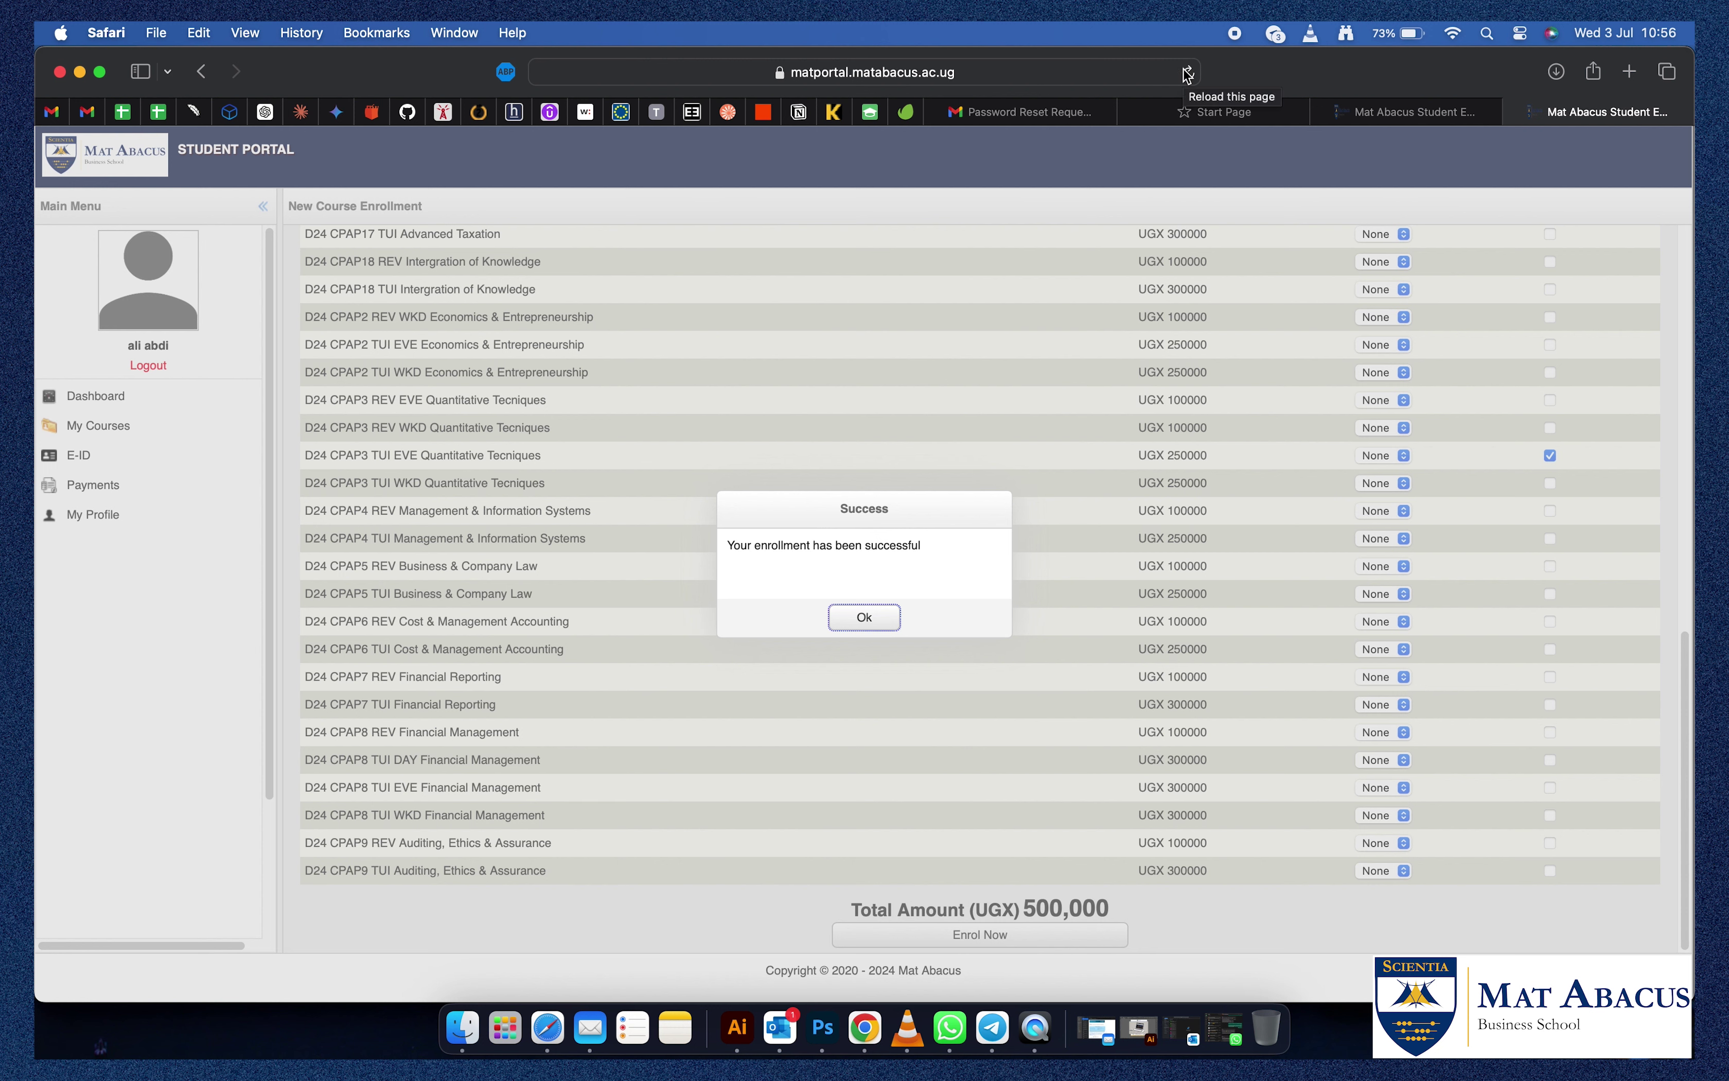
Dismiss the enrollment Success dialog to return to My Courses.
click(865, 617)
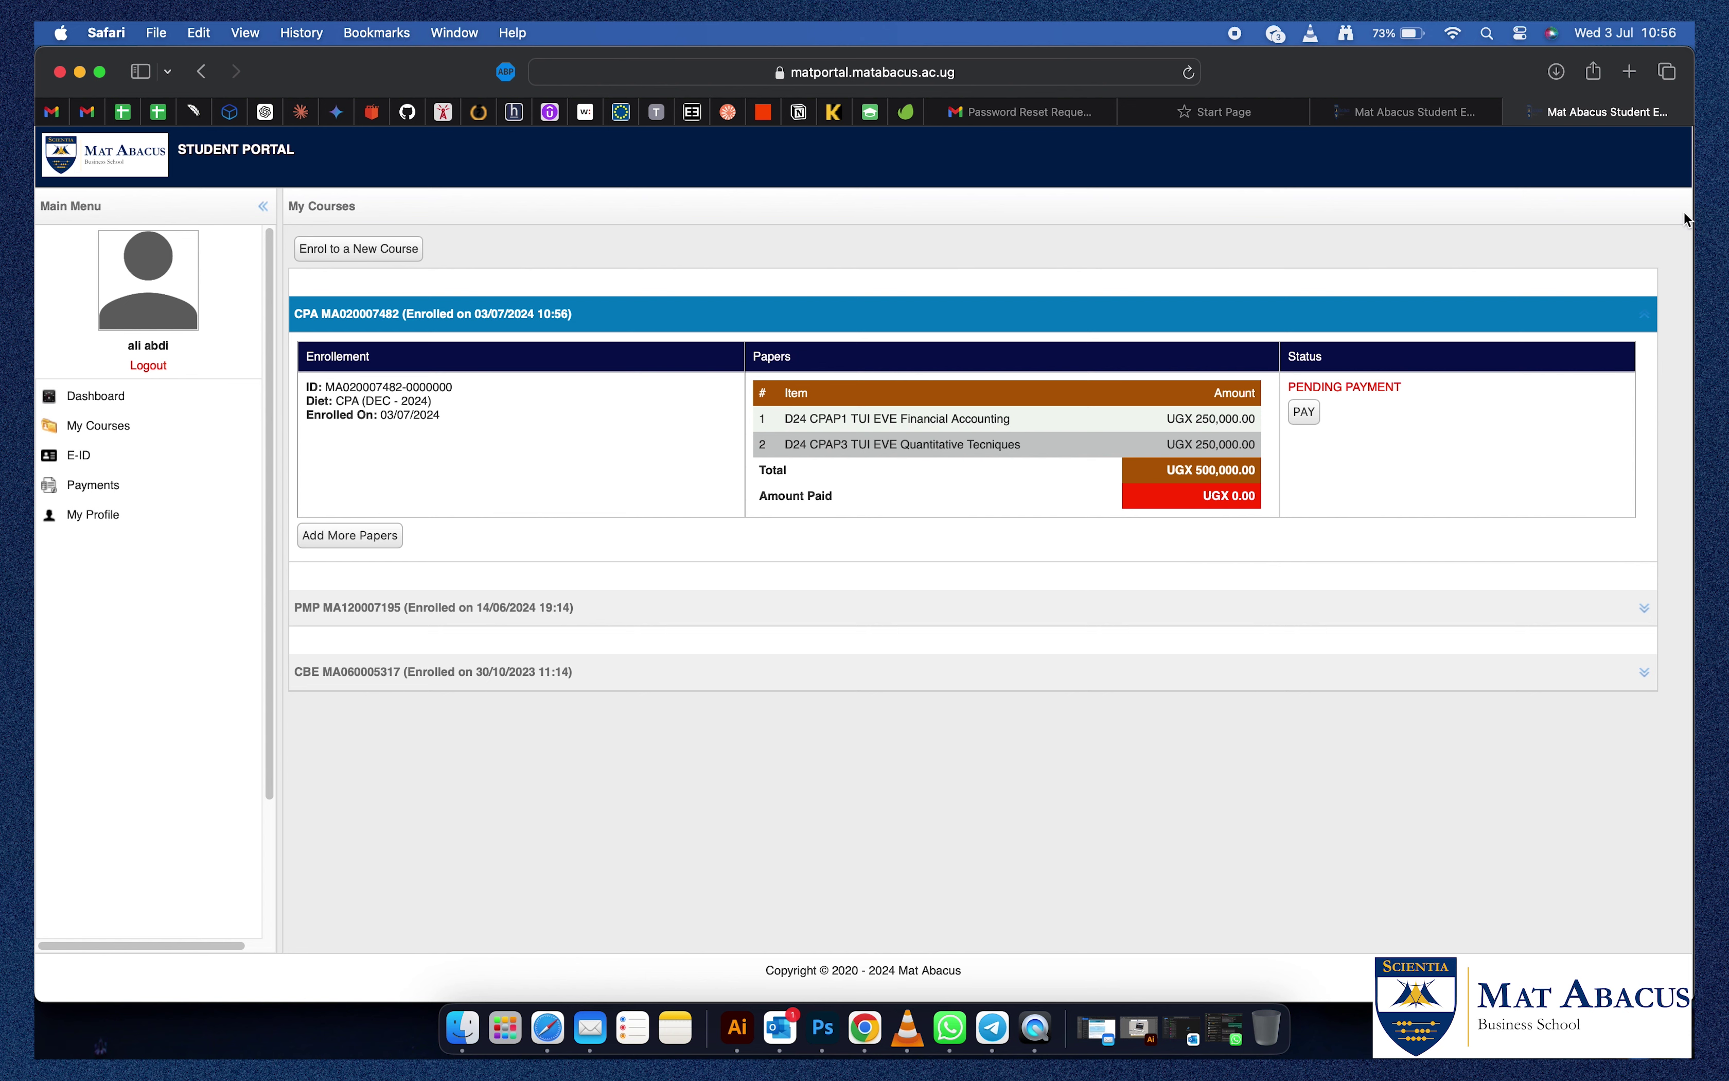
Start payment for the pending CPA enrollment of UGX 500,000.
click(1302, 416)
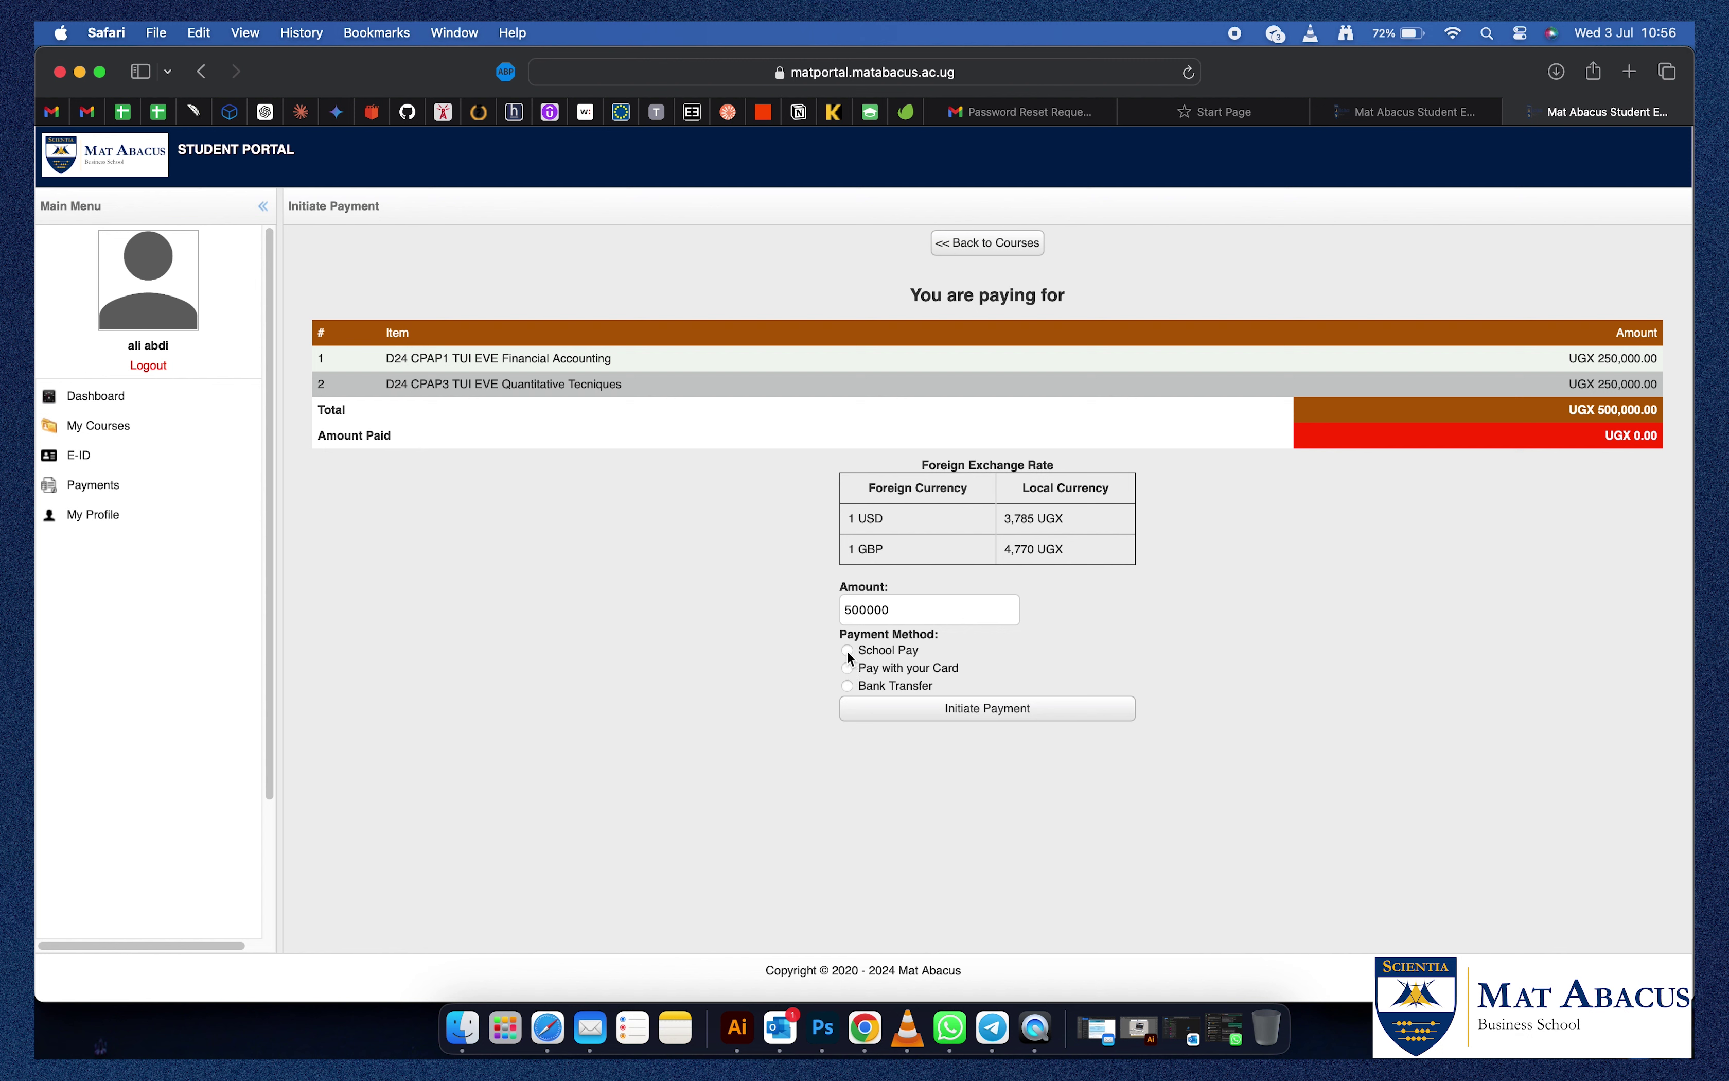
Pay UGX 500,000 via School Pay using the student's Mobile Money number.
click(848, 651)
click(951, 692)
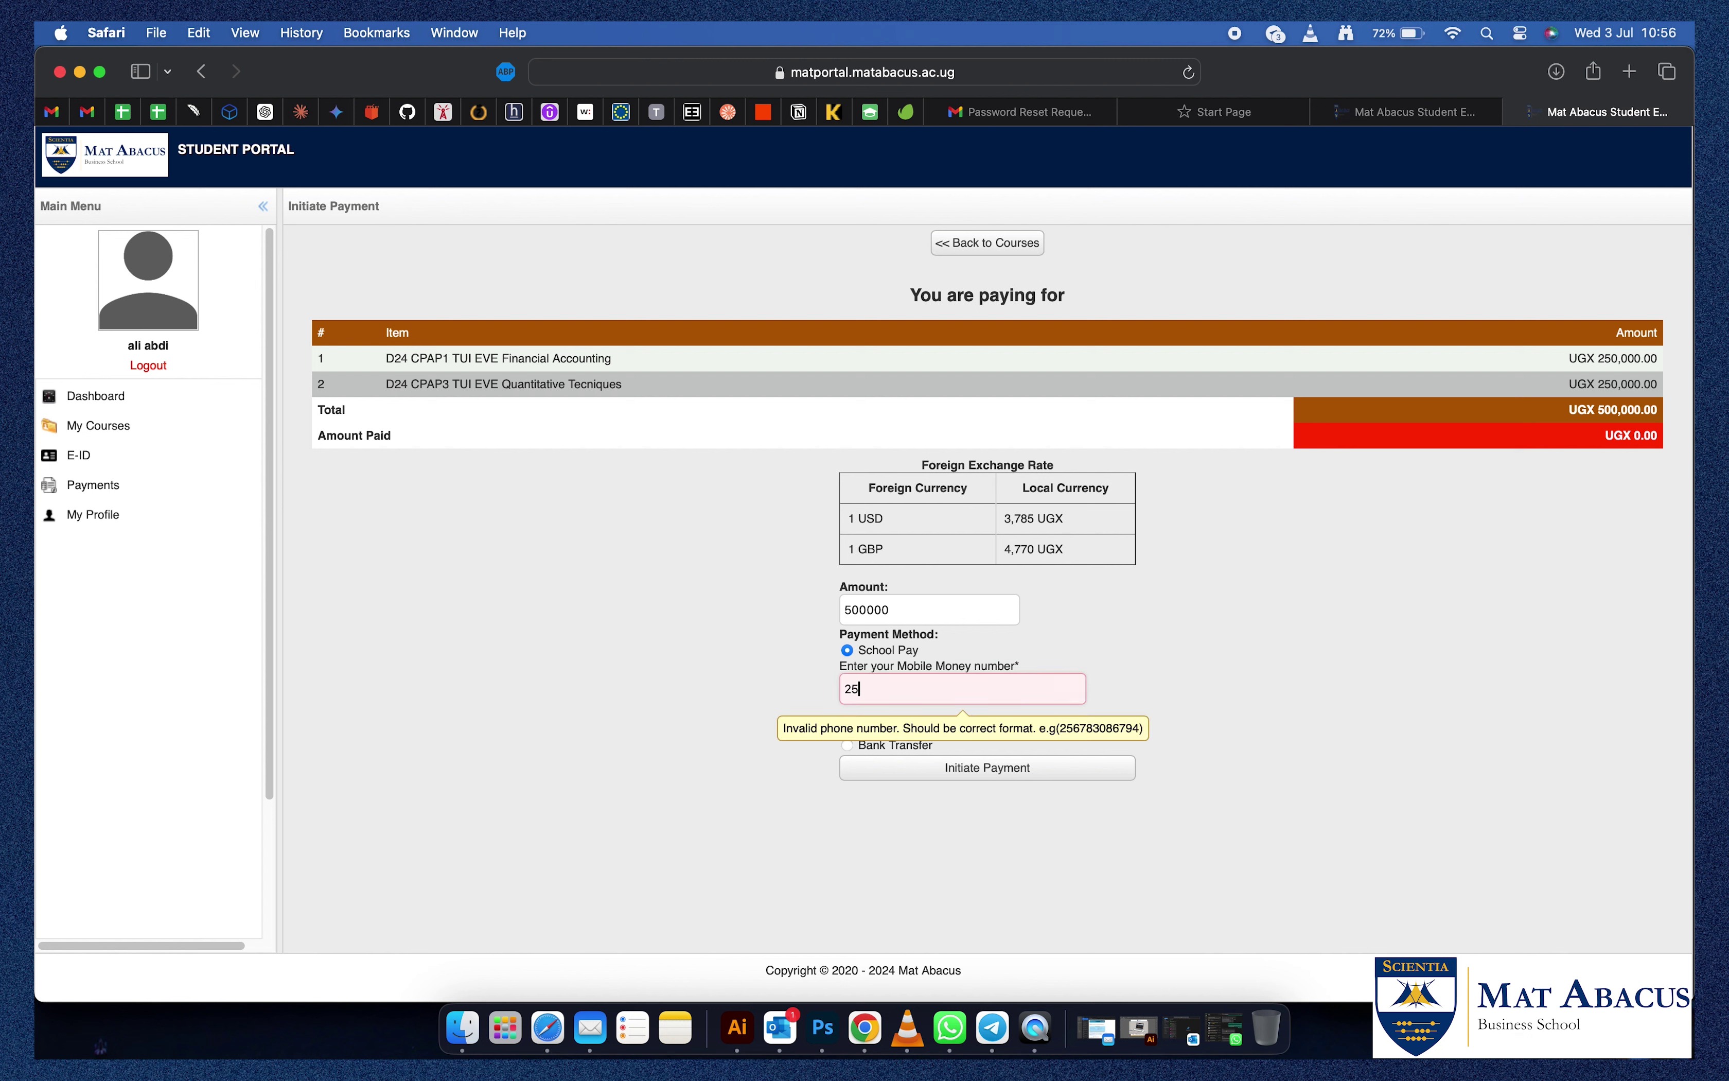
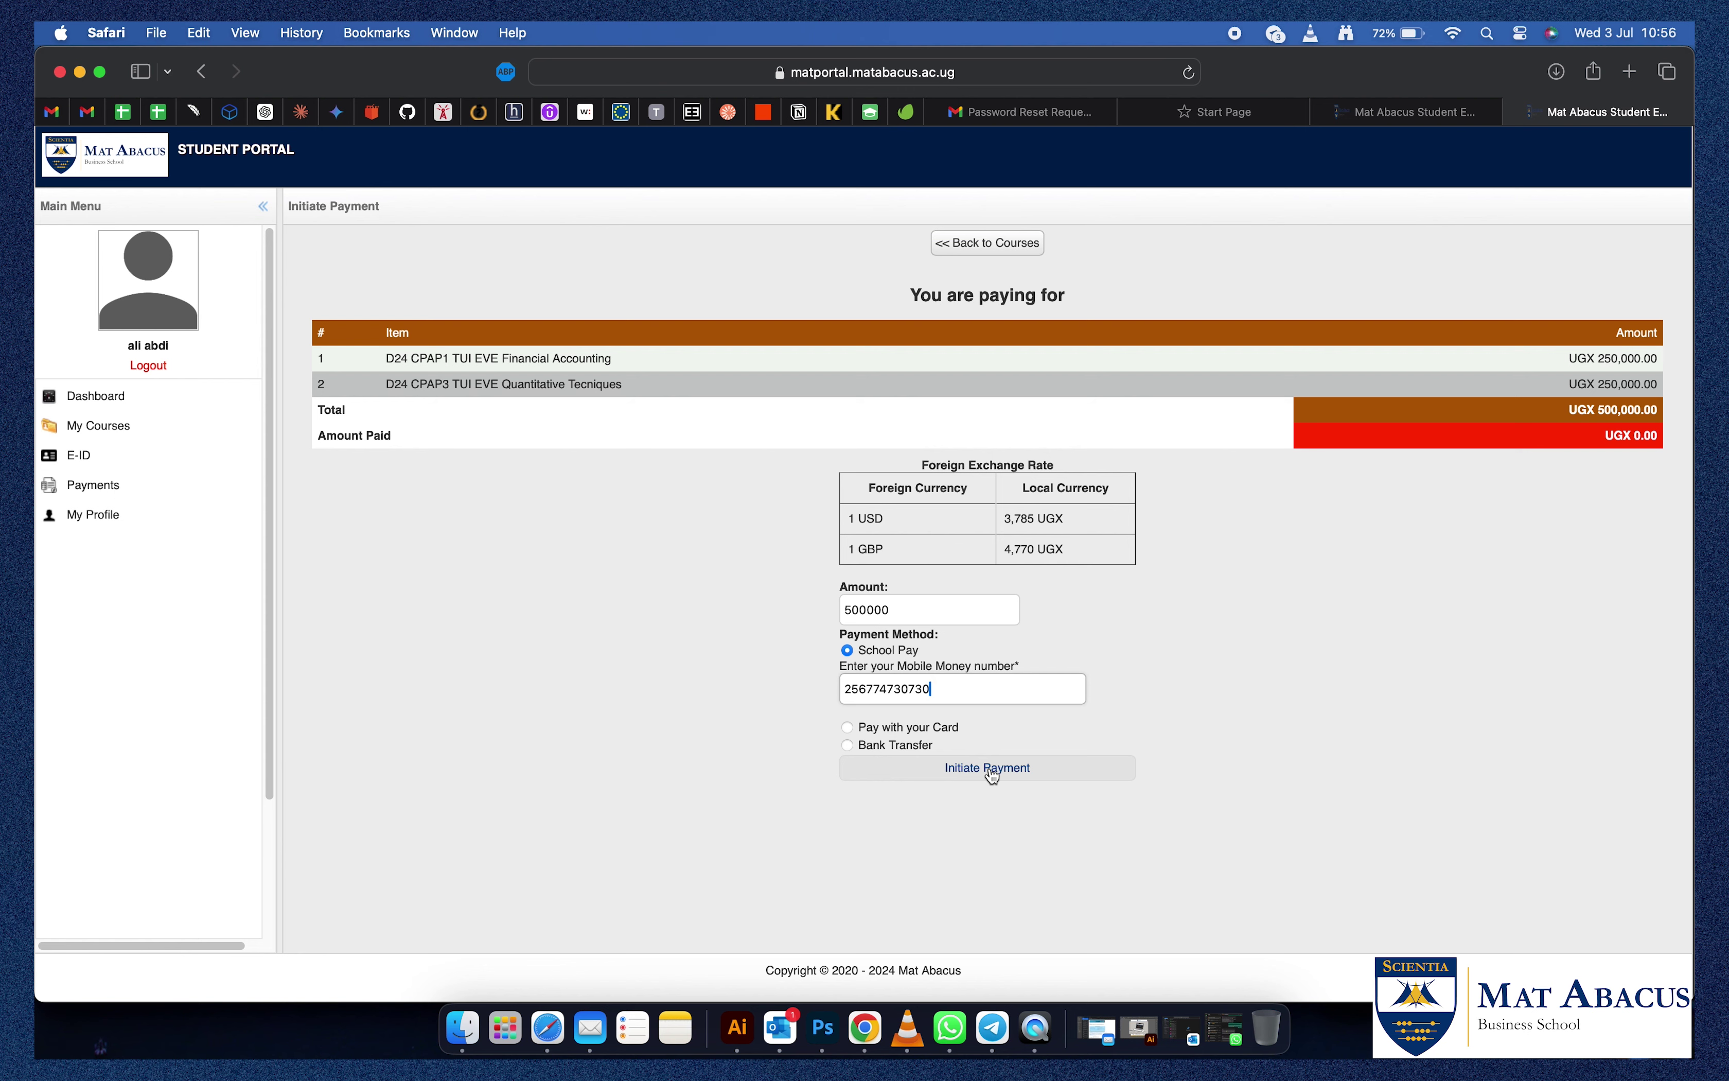
click(989, 769)
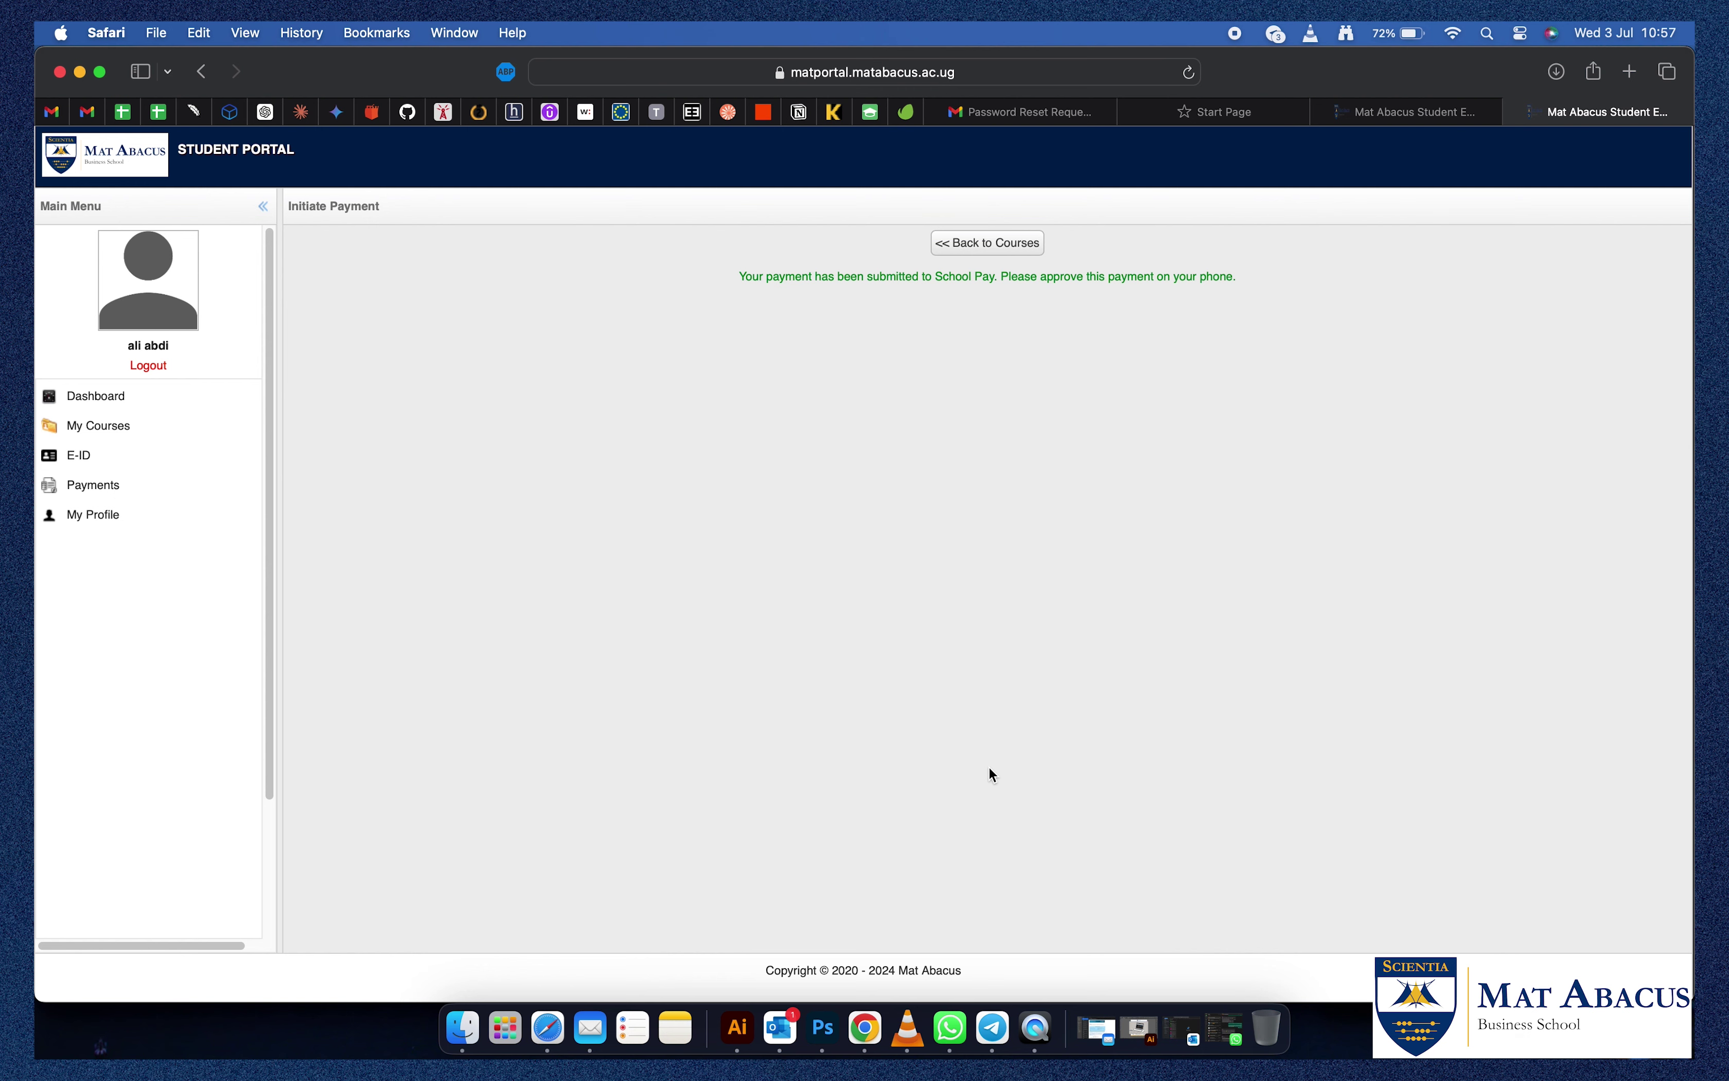
Review the dashboard showing 3 courses and UGX 500,000 outstanding, then go to My Courses.
click(114, 397)
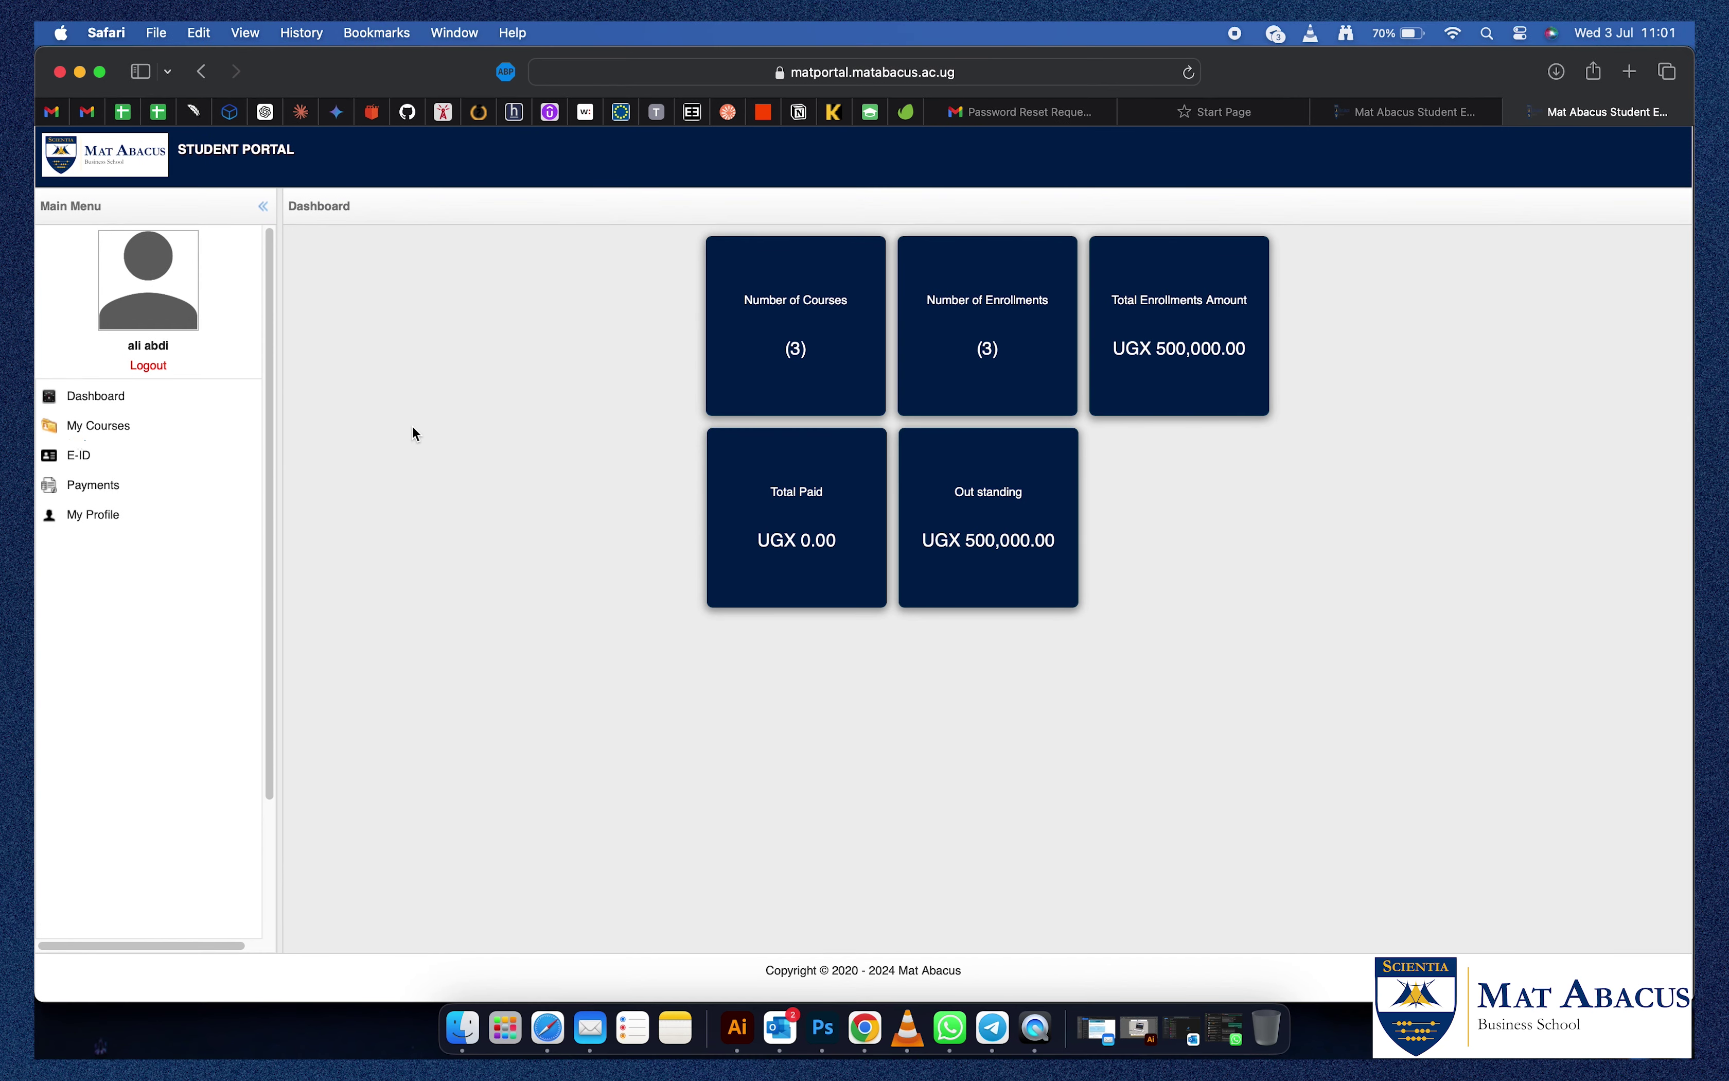
click(76, 428)
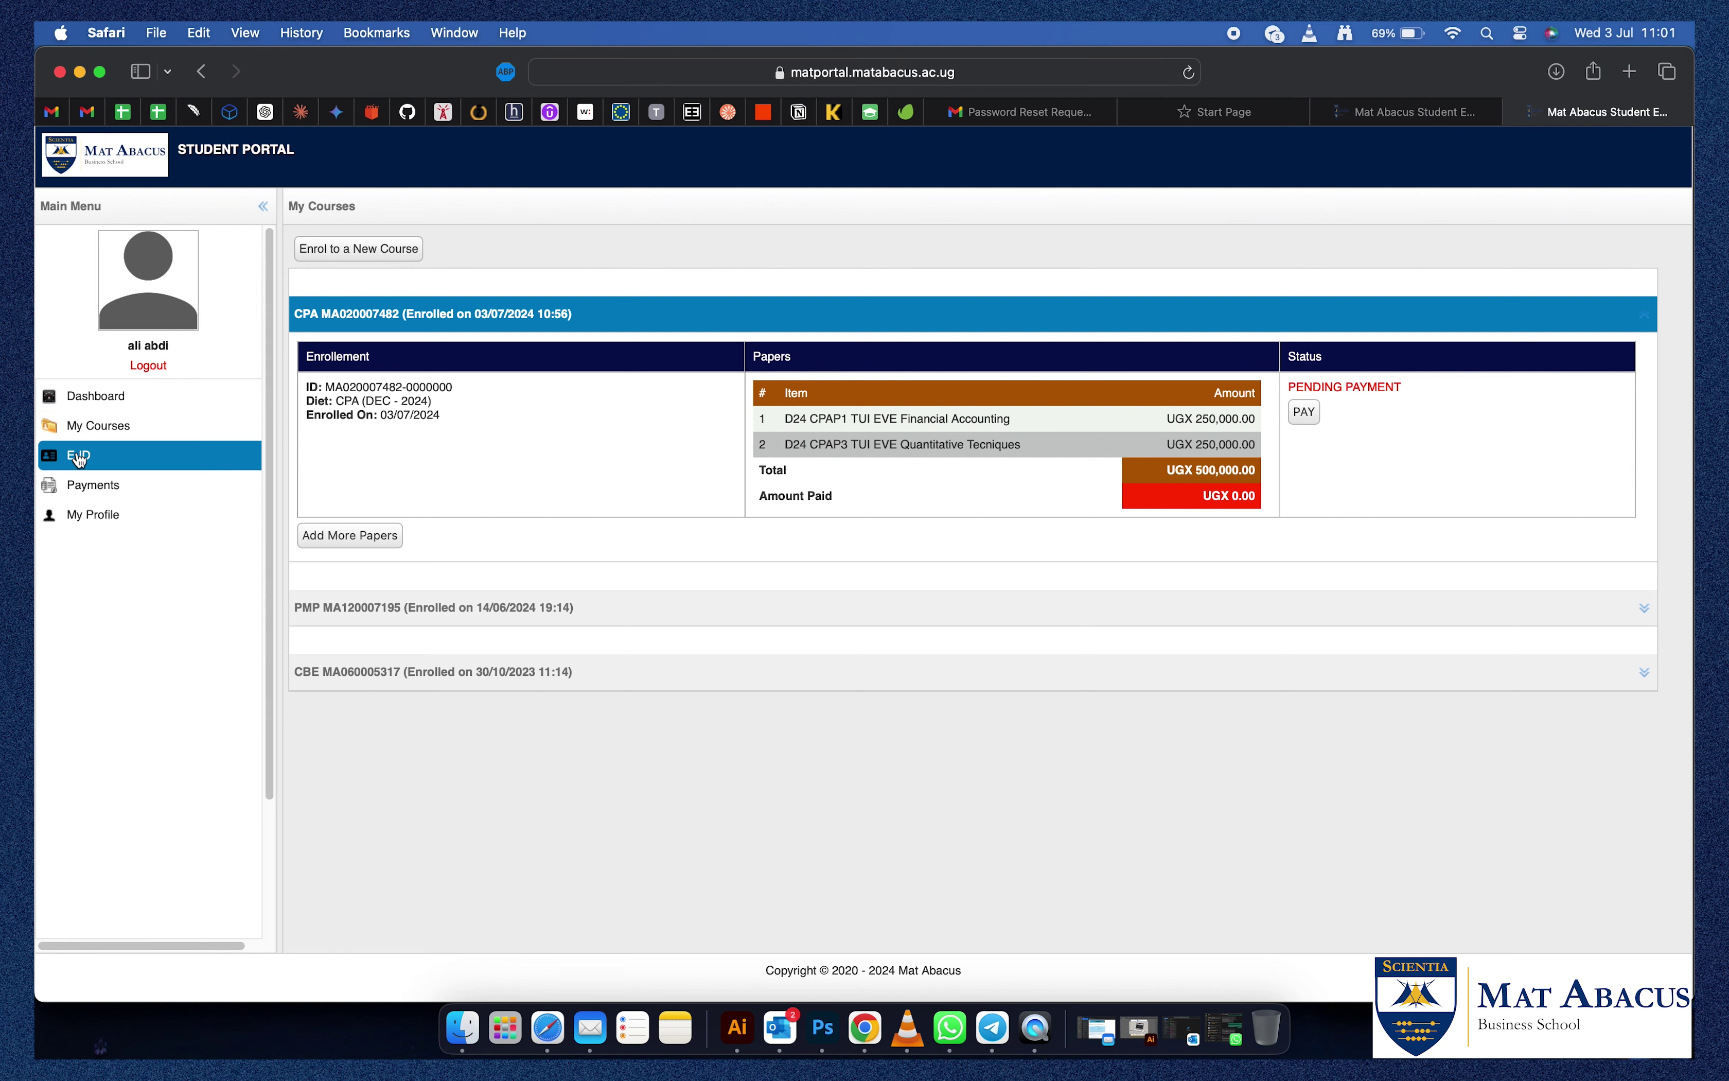
Check the CPA enrollment still pending payment, then go to the E-ID card.
click(79, 456)
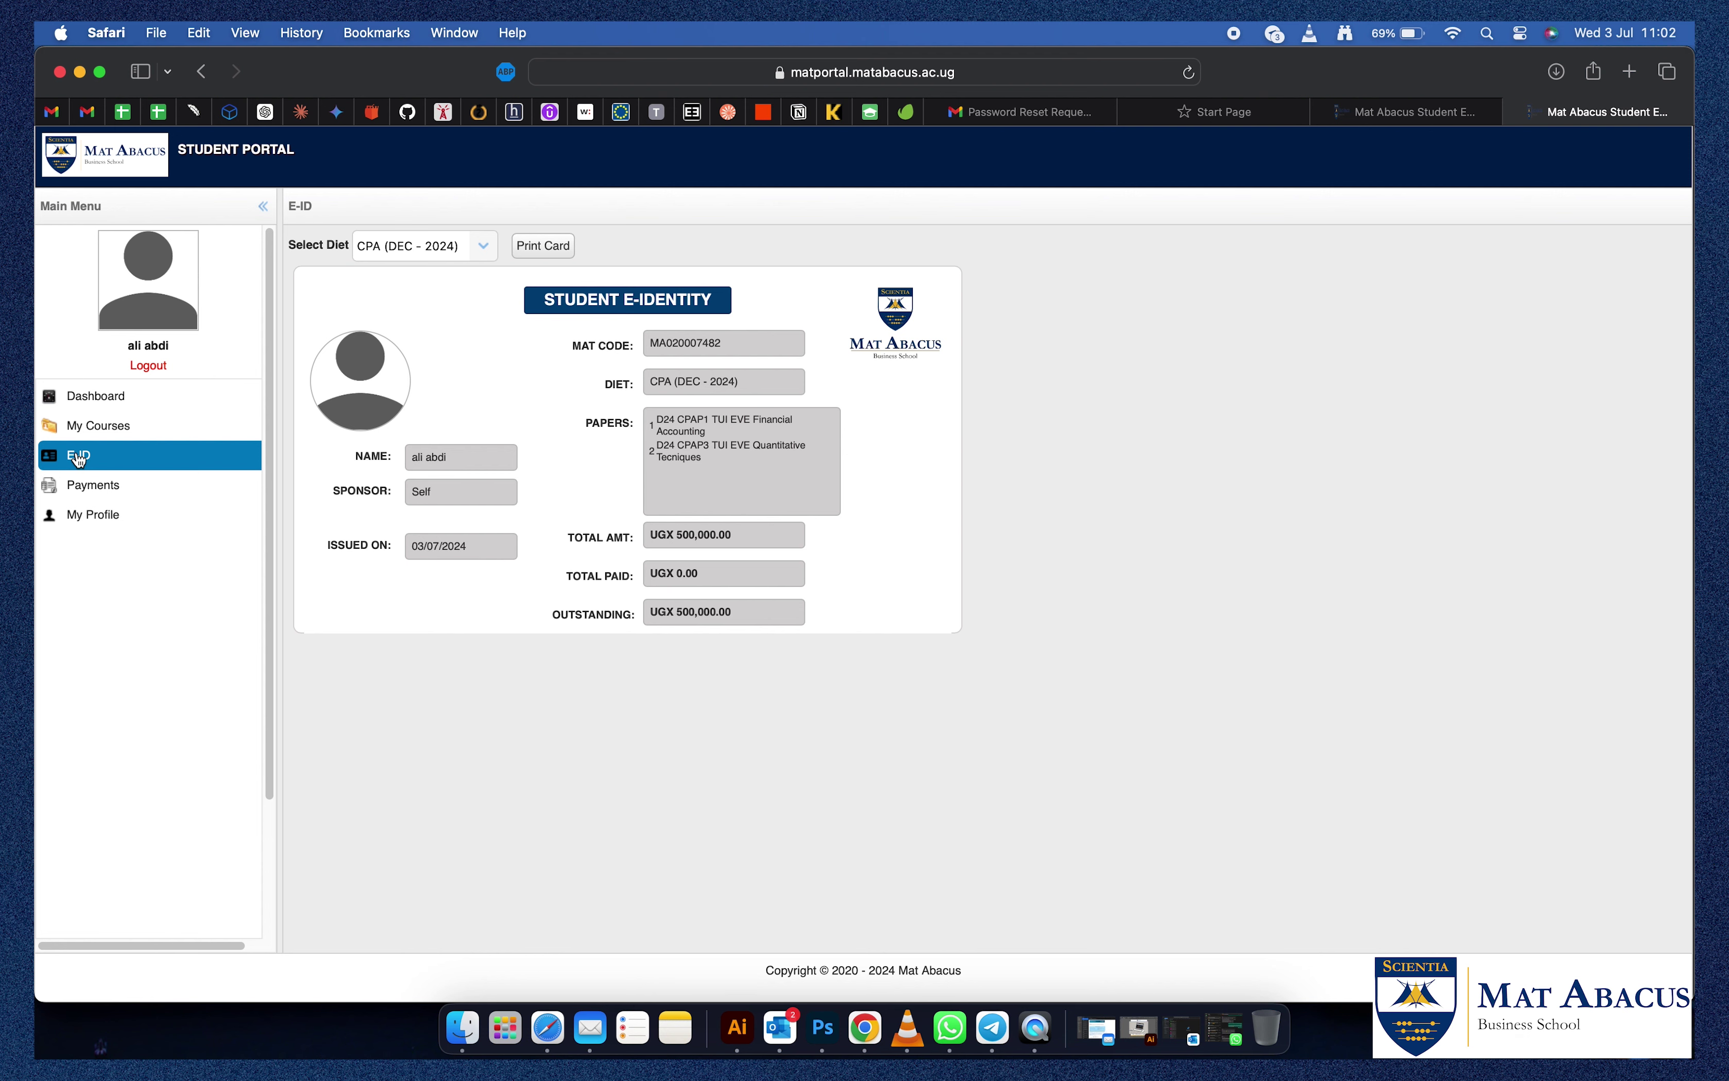
View the CPA (DEC - 2024) e-identity card, then go to payment history.
click(112, 496)
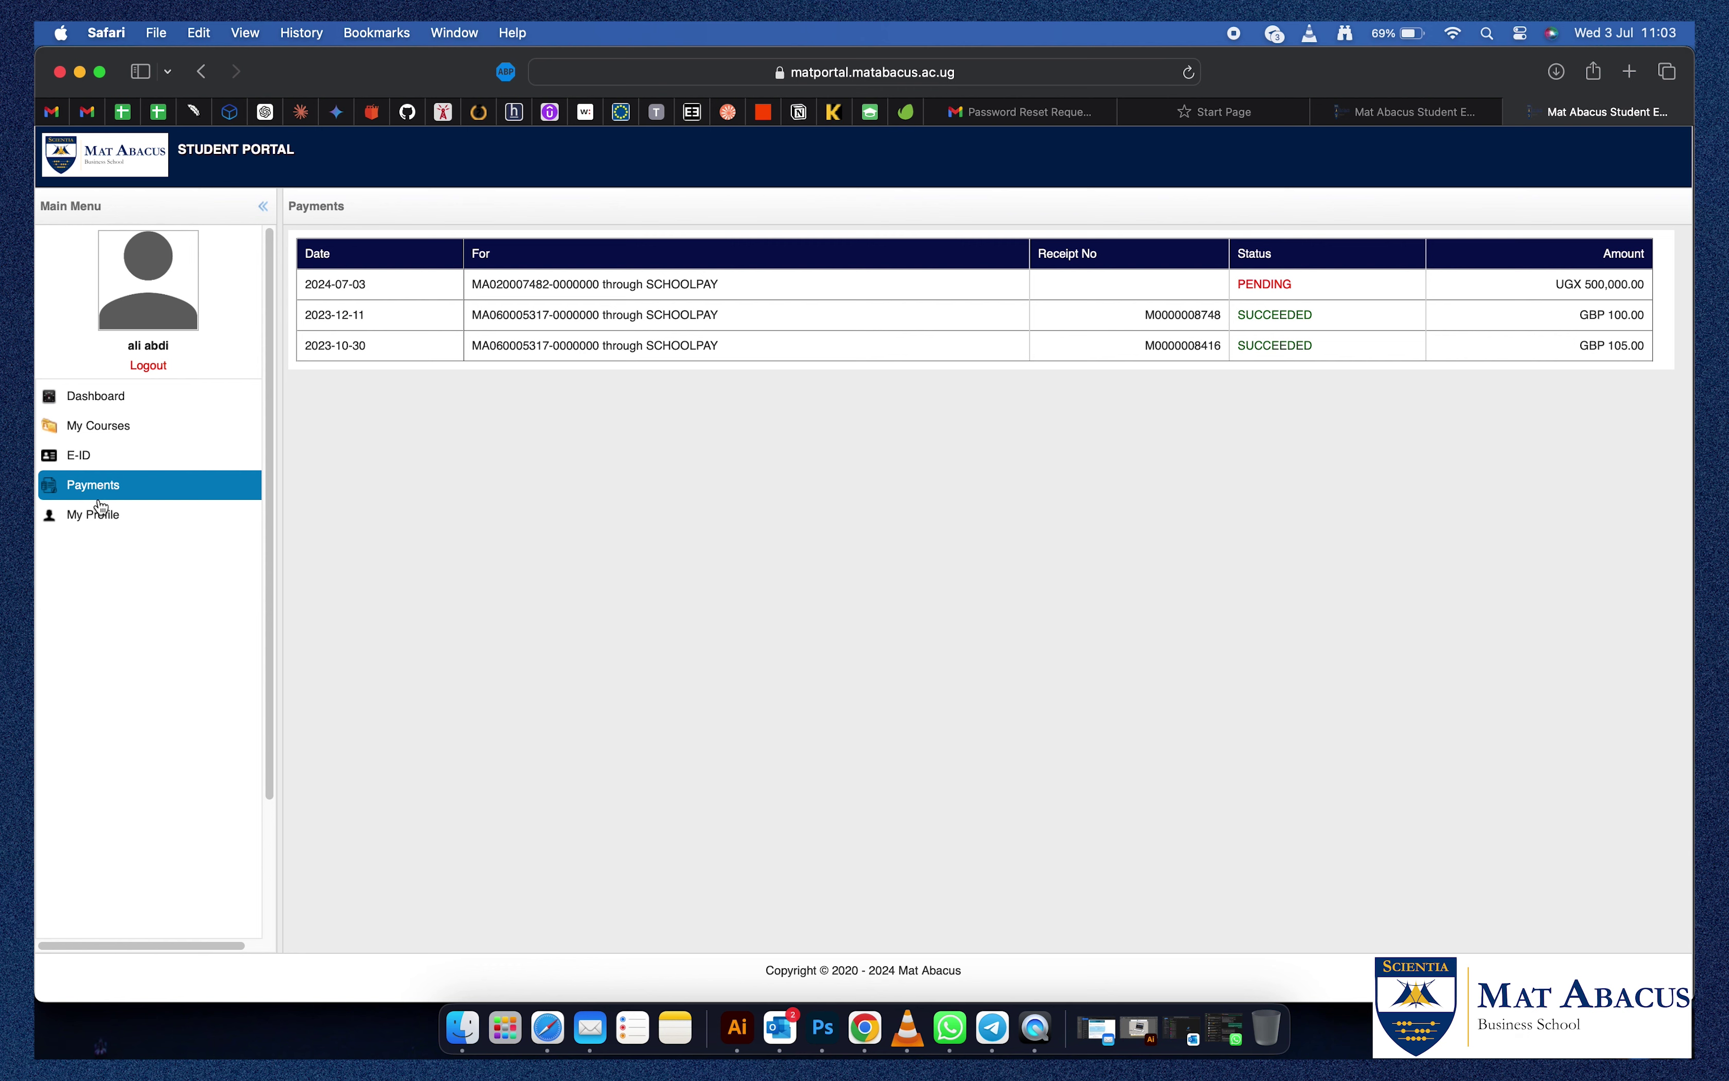
Open My Profile and choose Take Photo for a new profile picture.
click(101, 509)
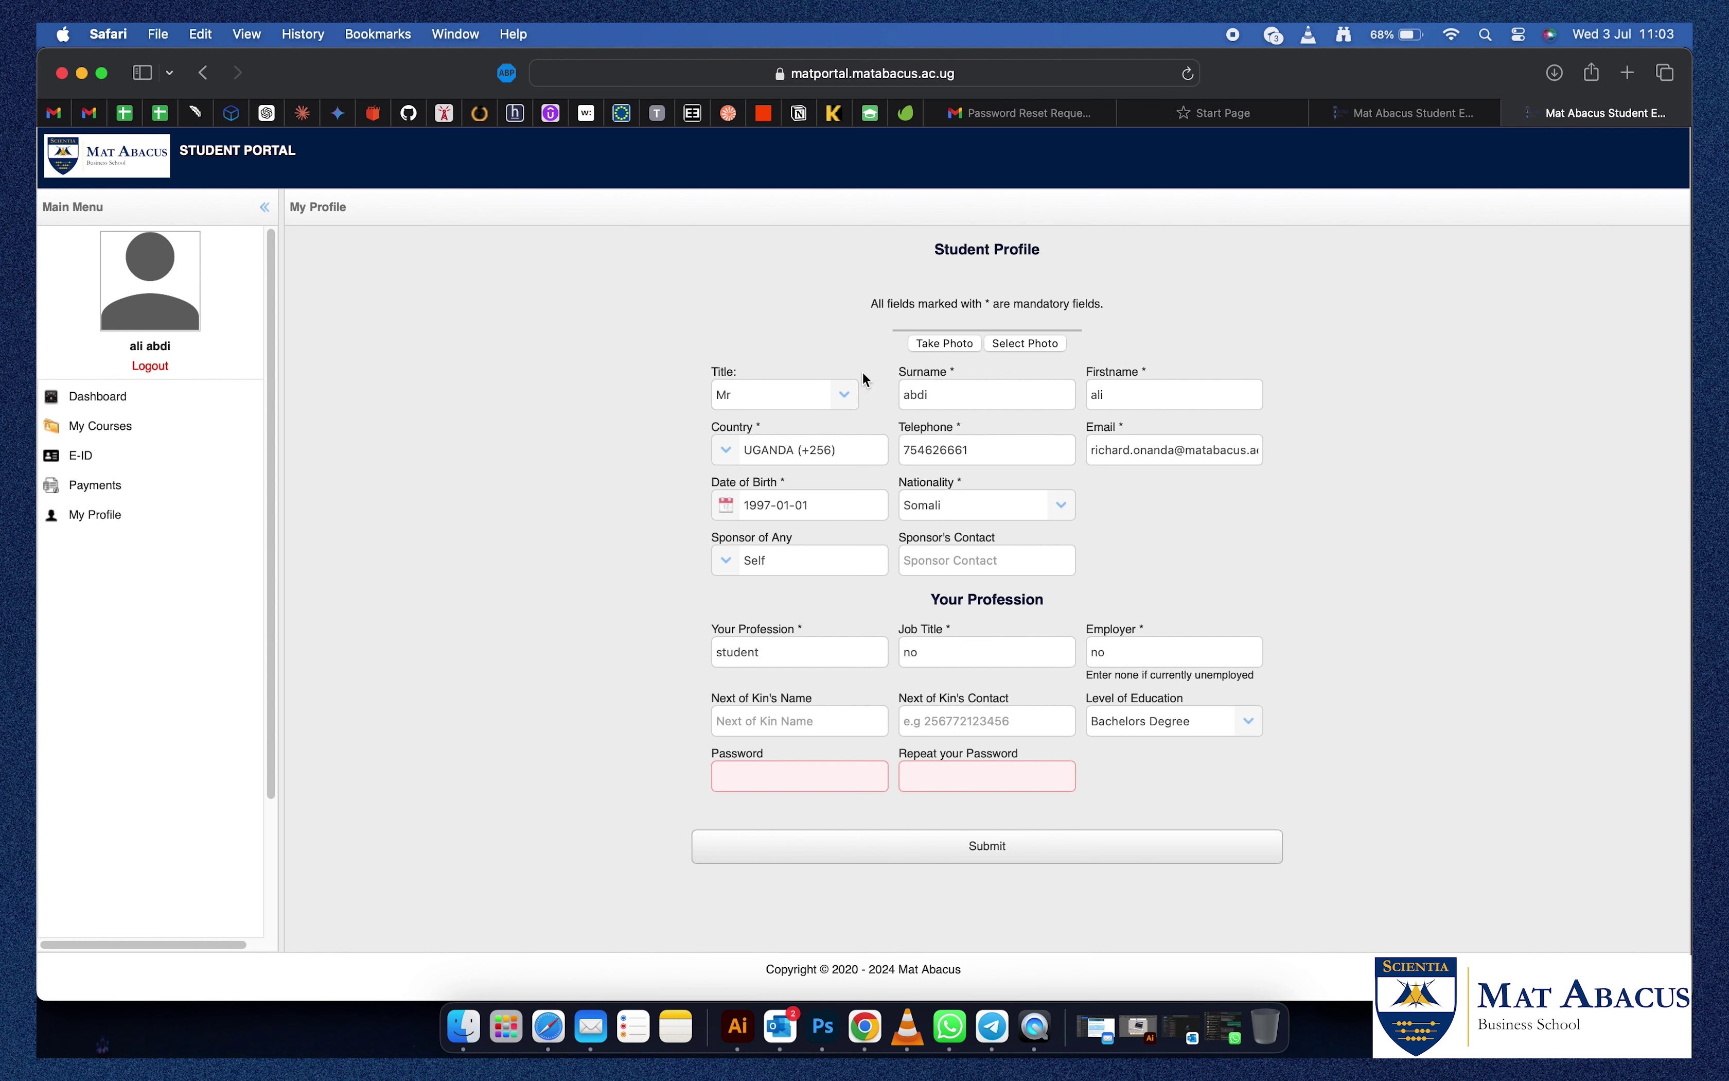
click(955, 343)
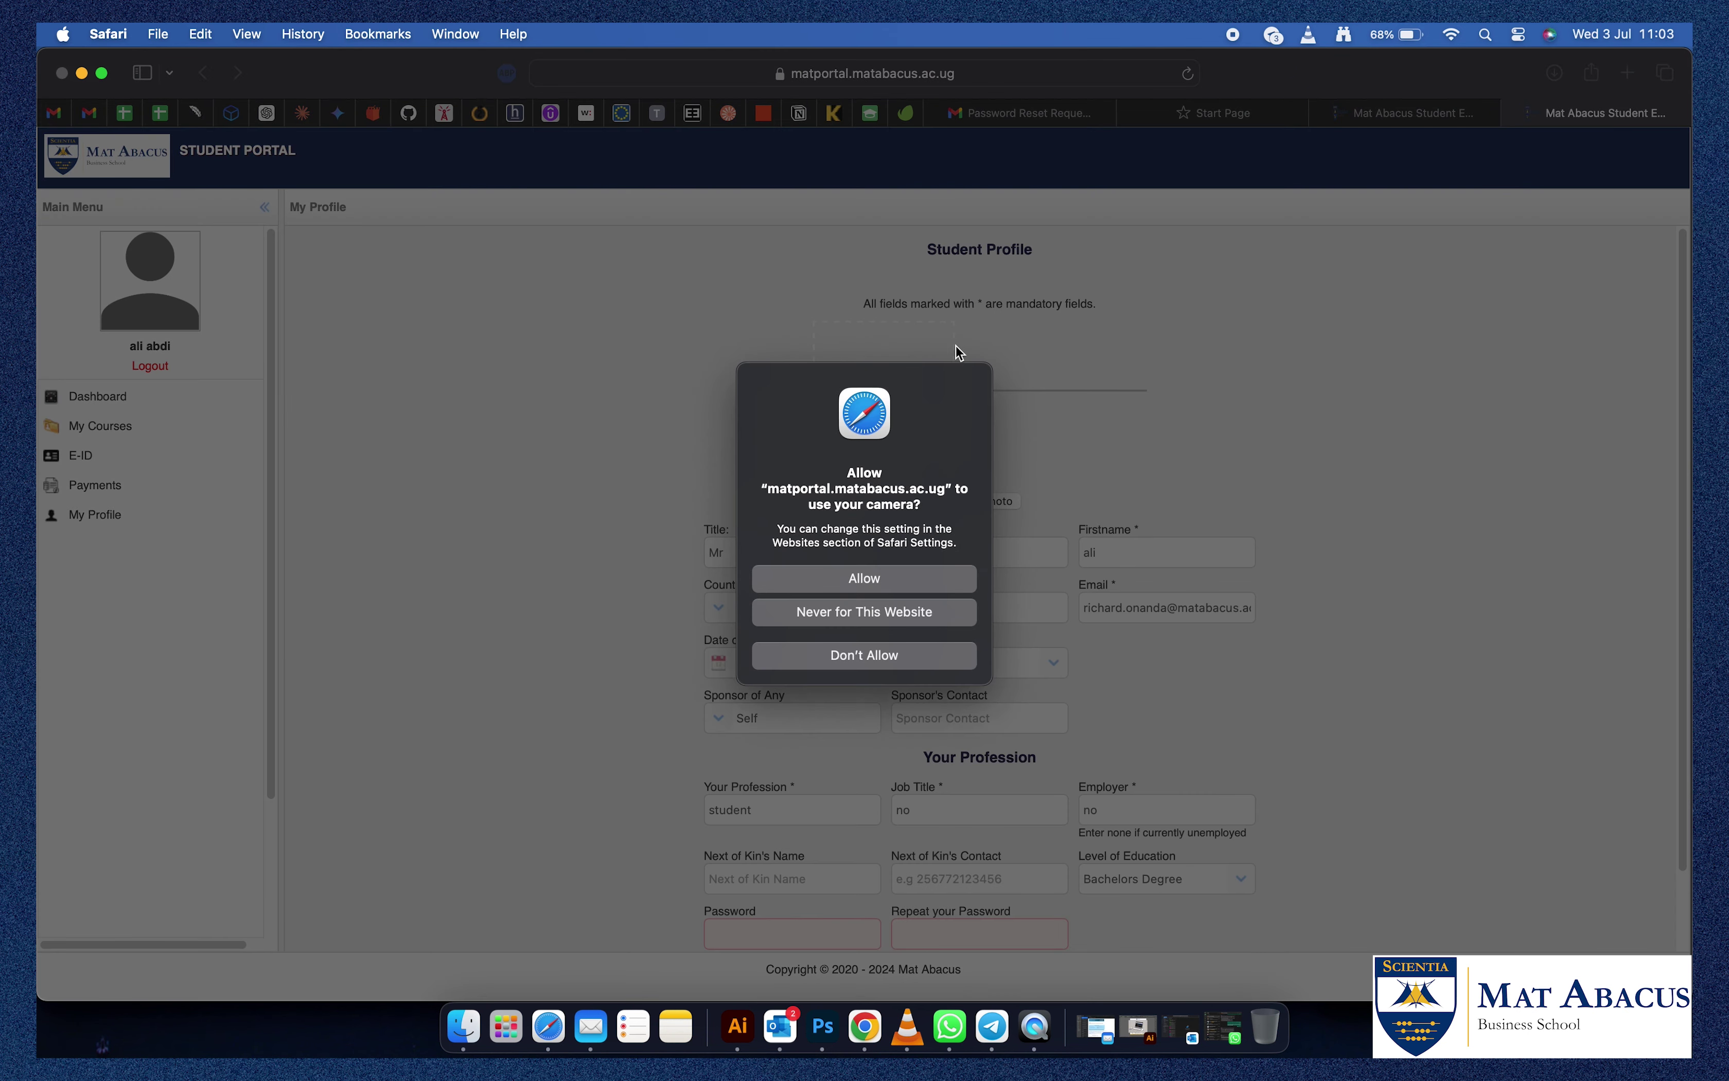
Allow camera access, capture a webcam snapshot, and save it as the profile picture.
click(872, 586)
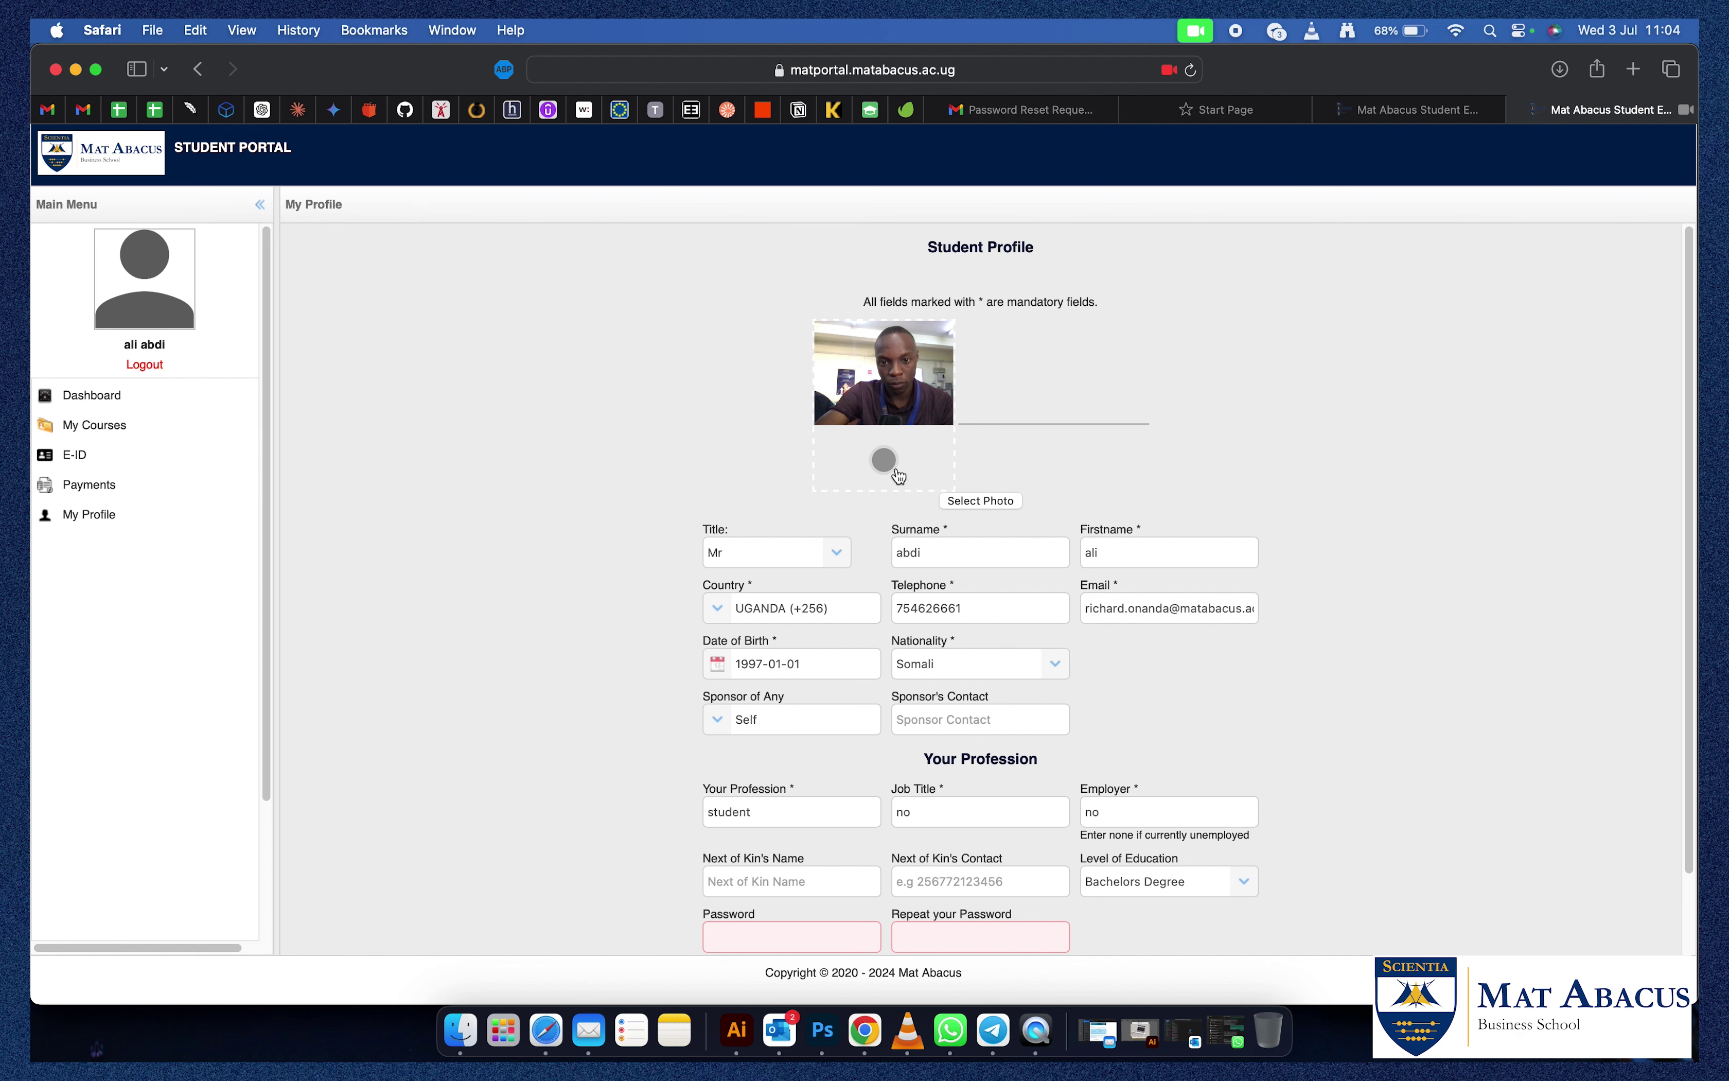
click(895, 471)
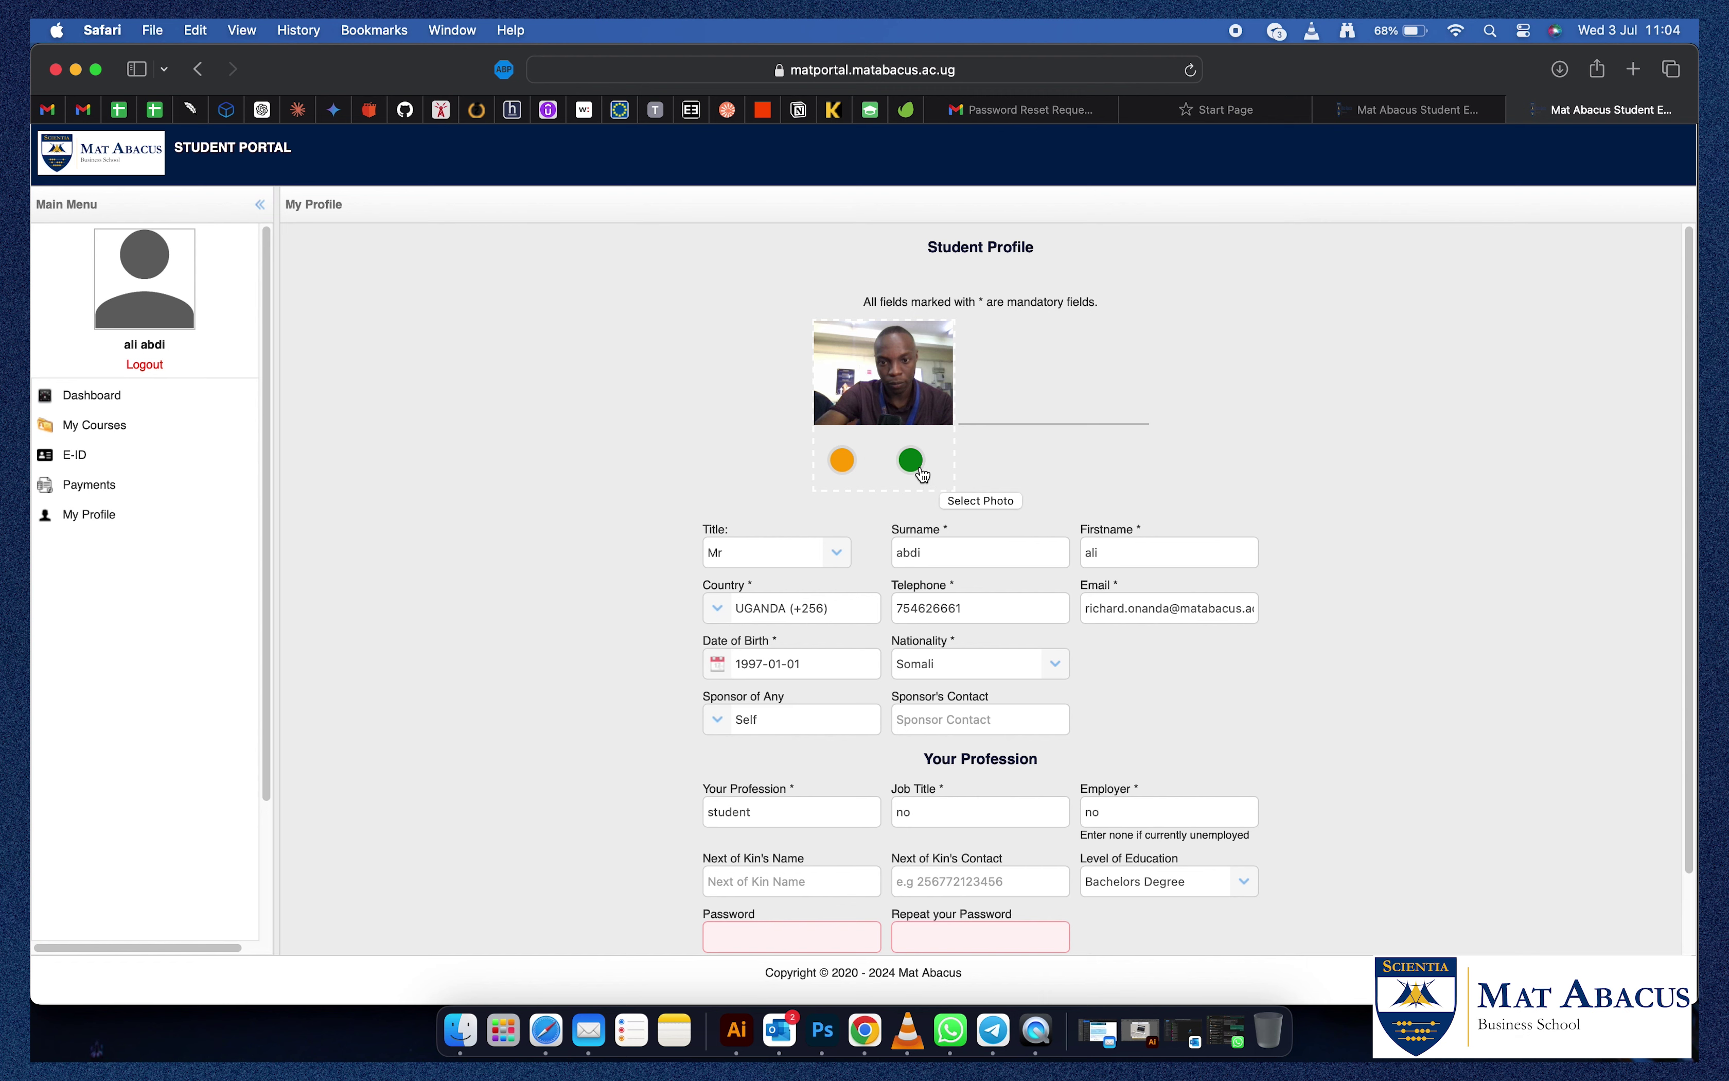
click(912, 461)
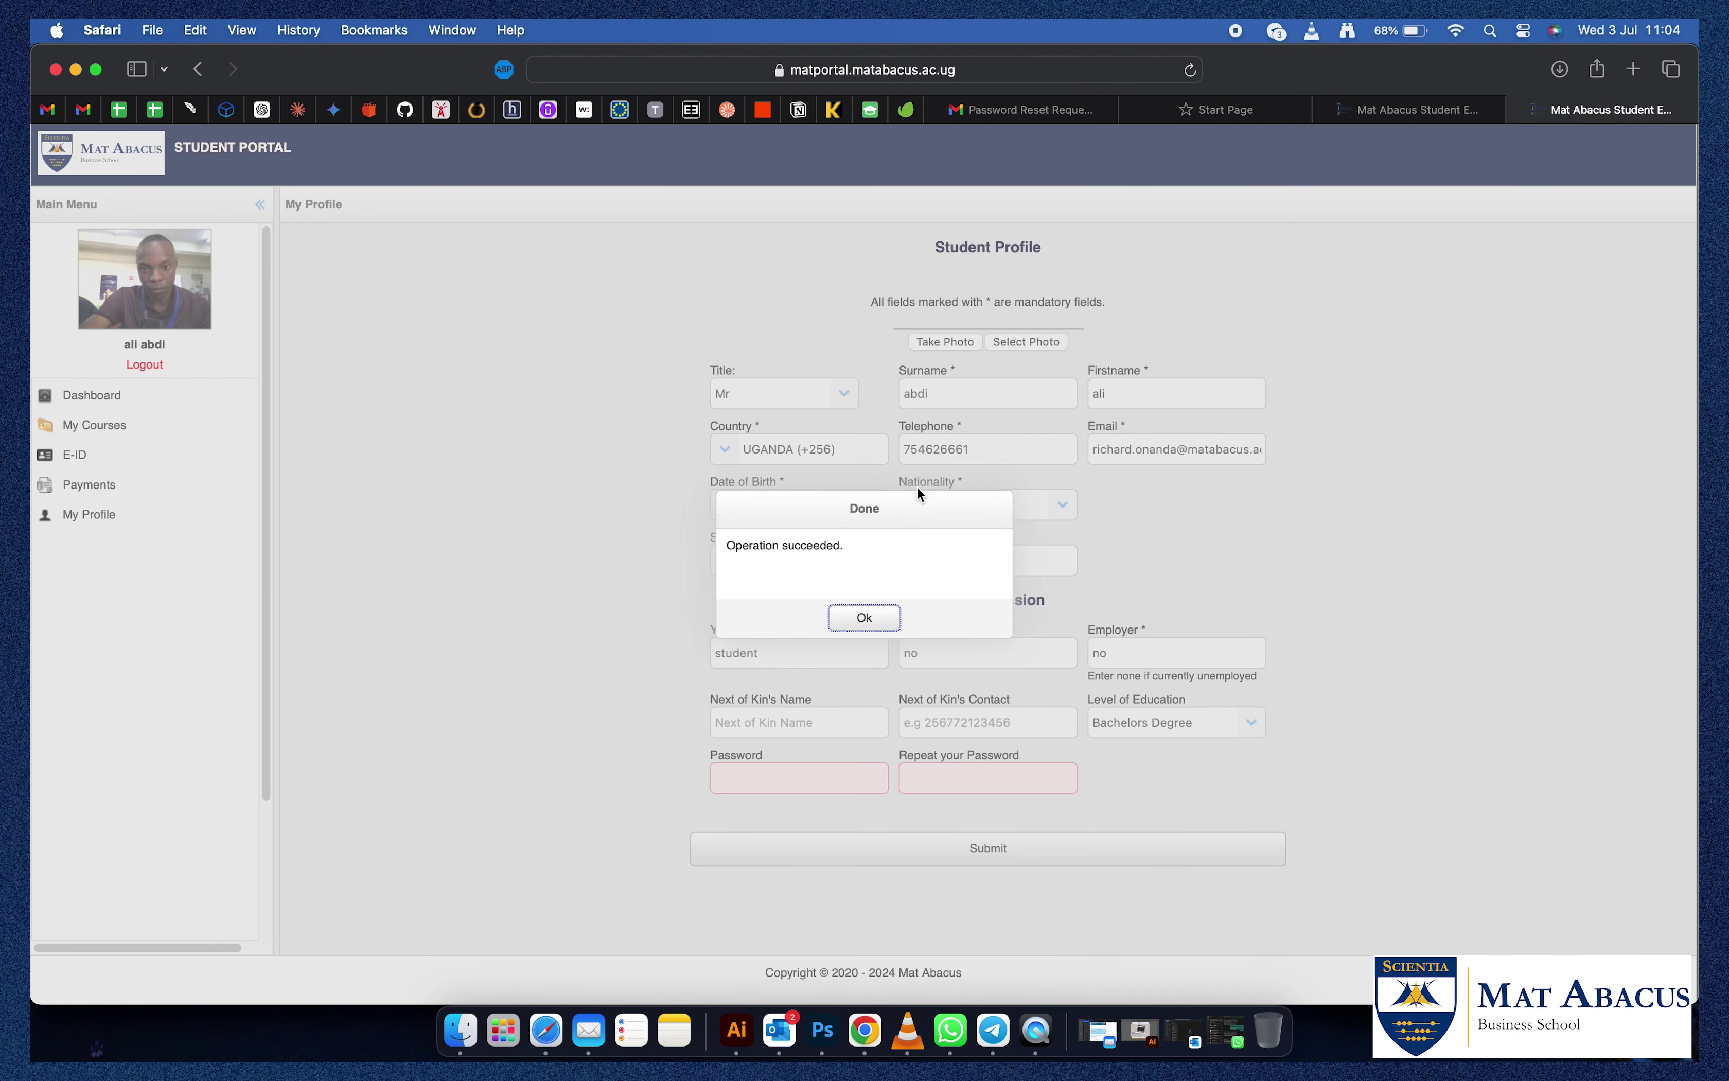
click(861, 621)
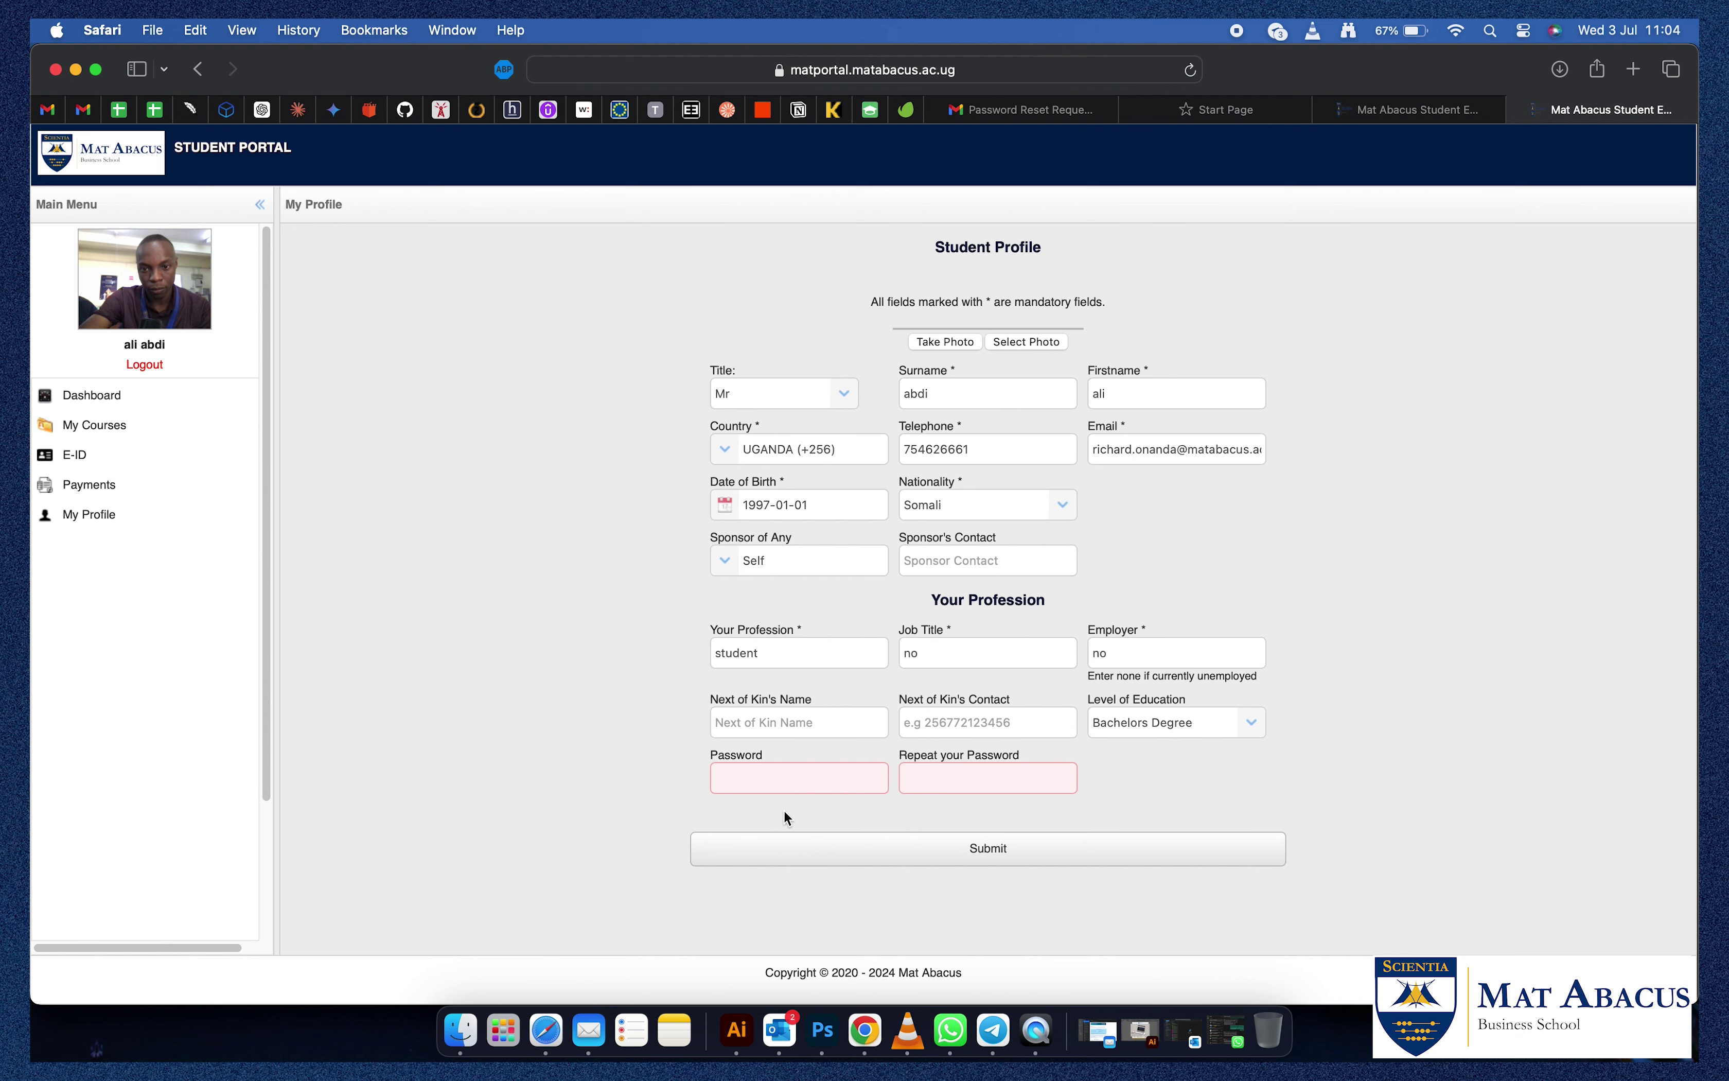
Fill both profile password fields with Safari's suggested strong password.
click(755, 786)
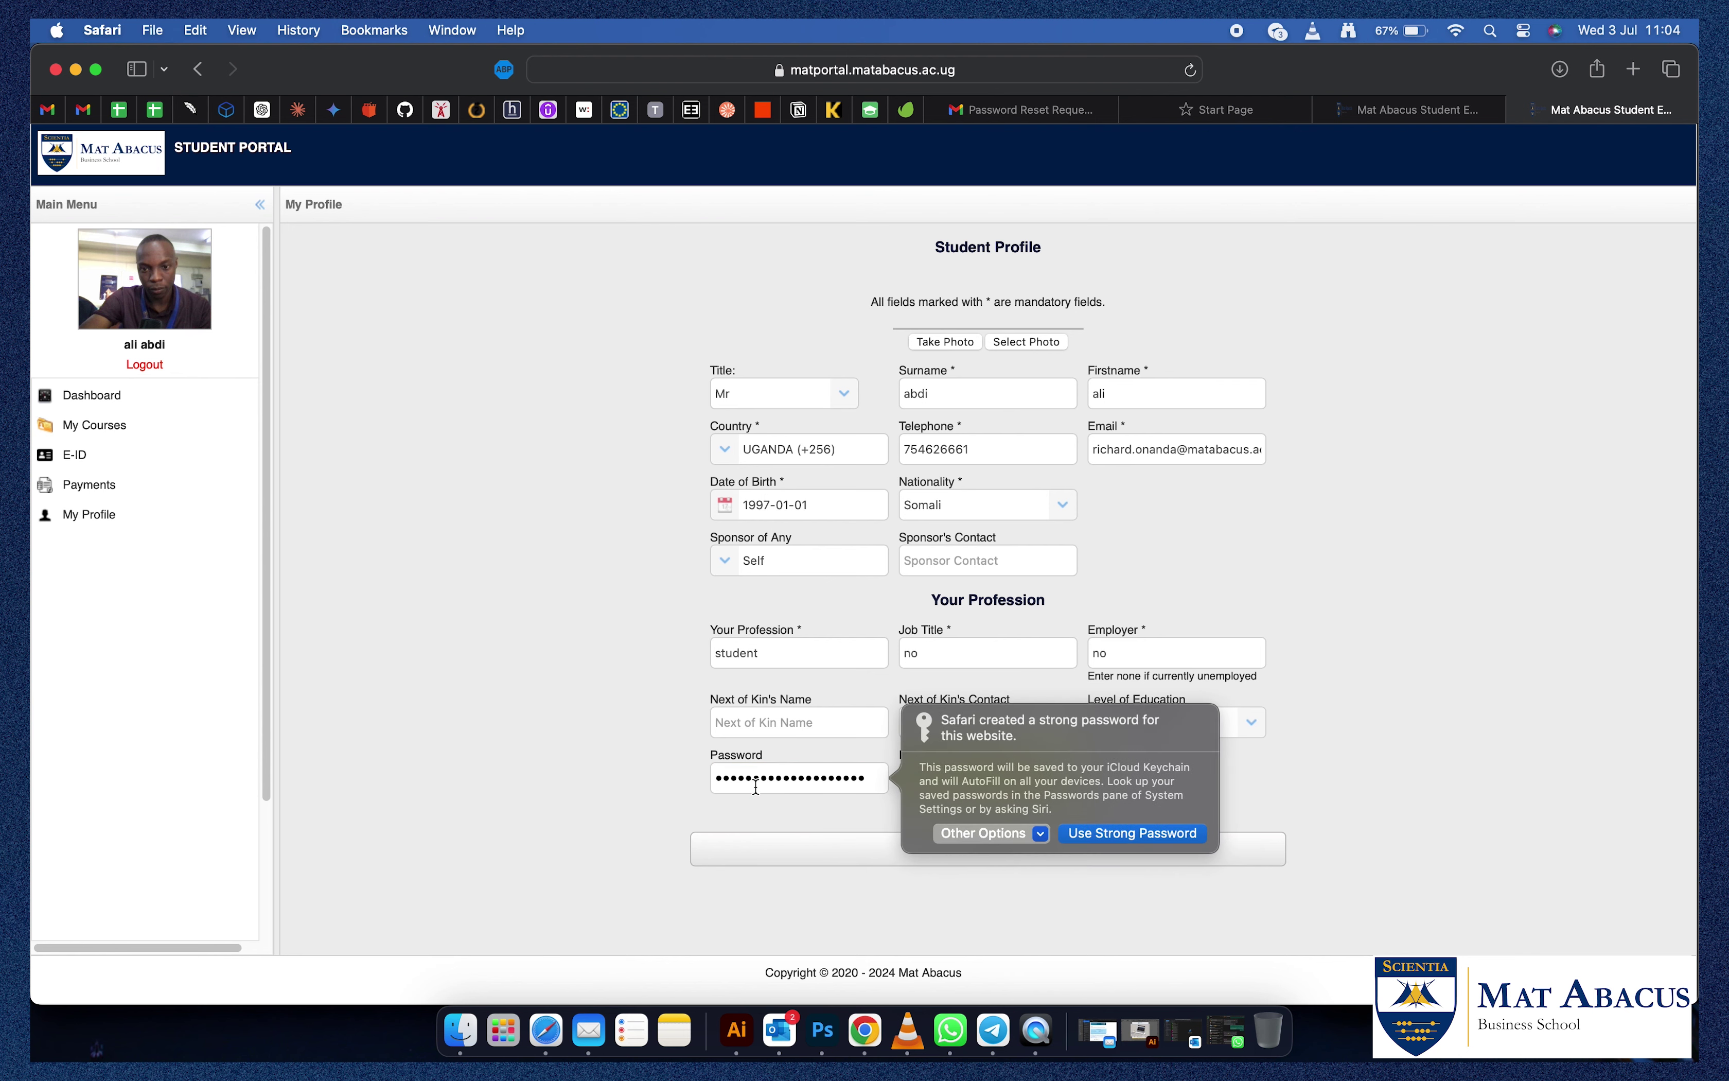
key(Return)
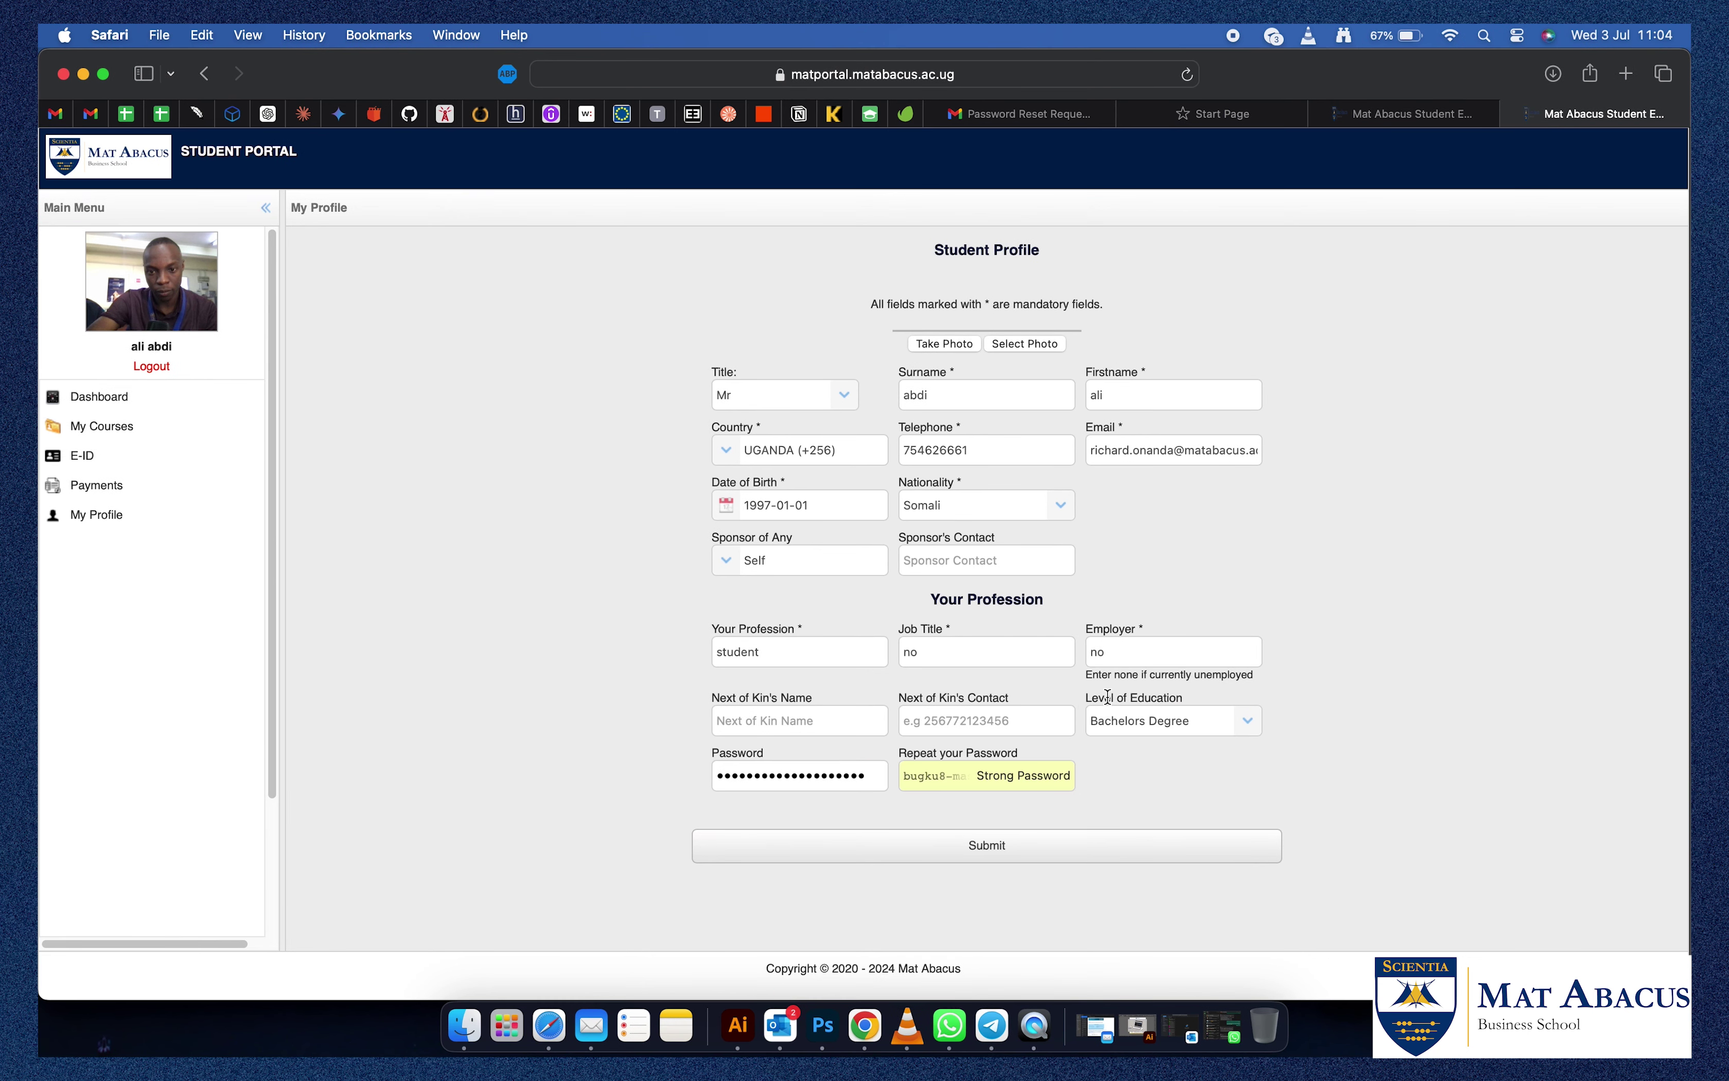